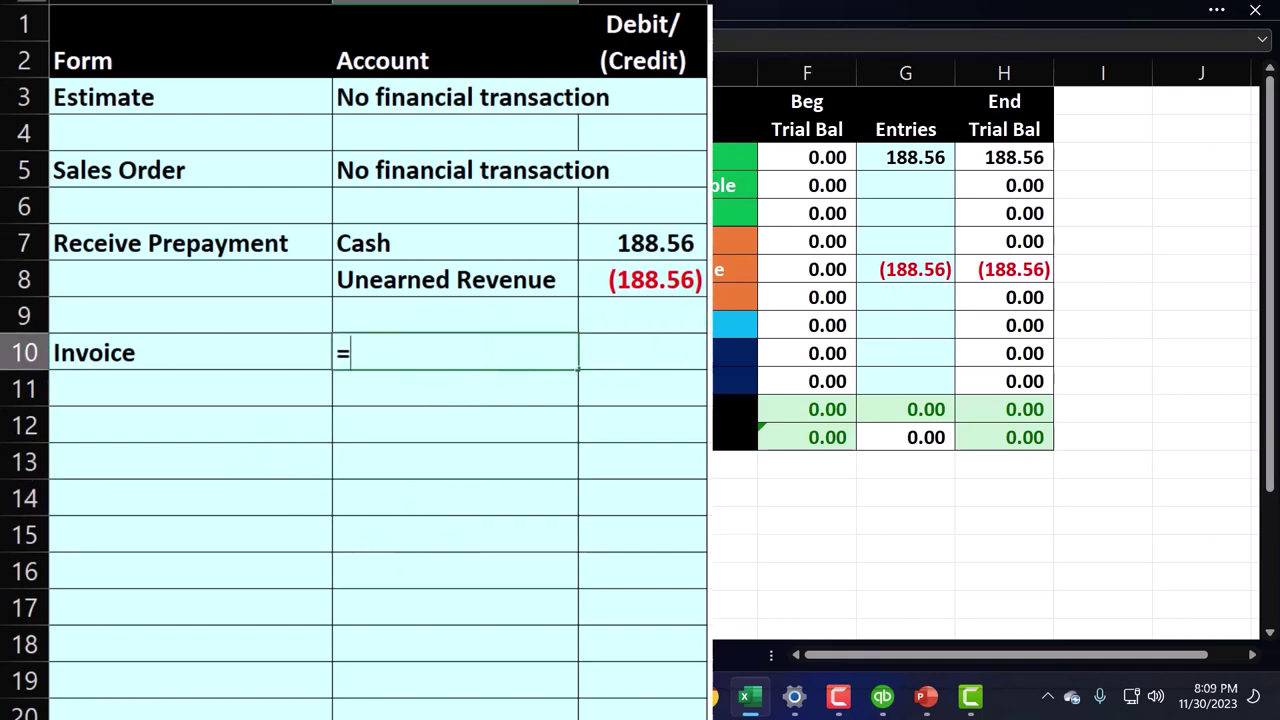
- Set B10 to Accounts Receivable (=E4) and give the cell a yellow fill
click(357, 365)
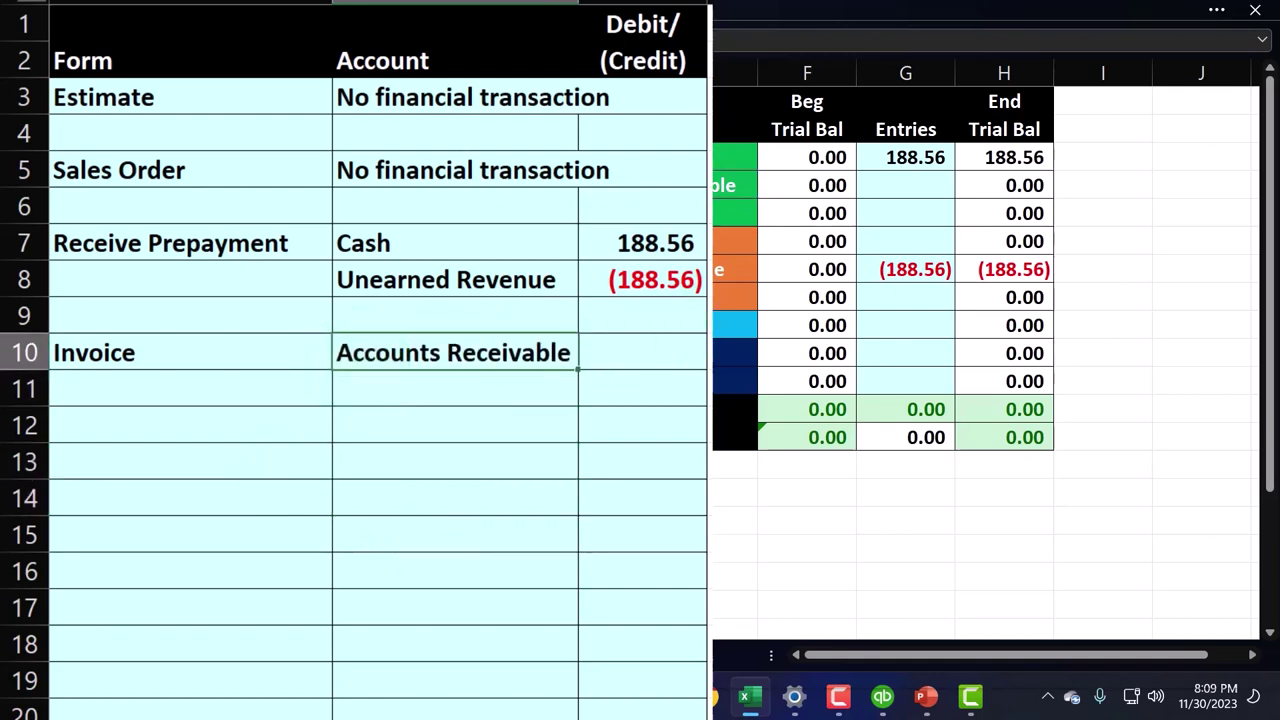
right_click(432, 343)
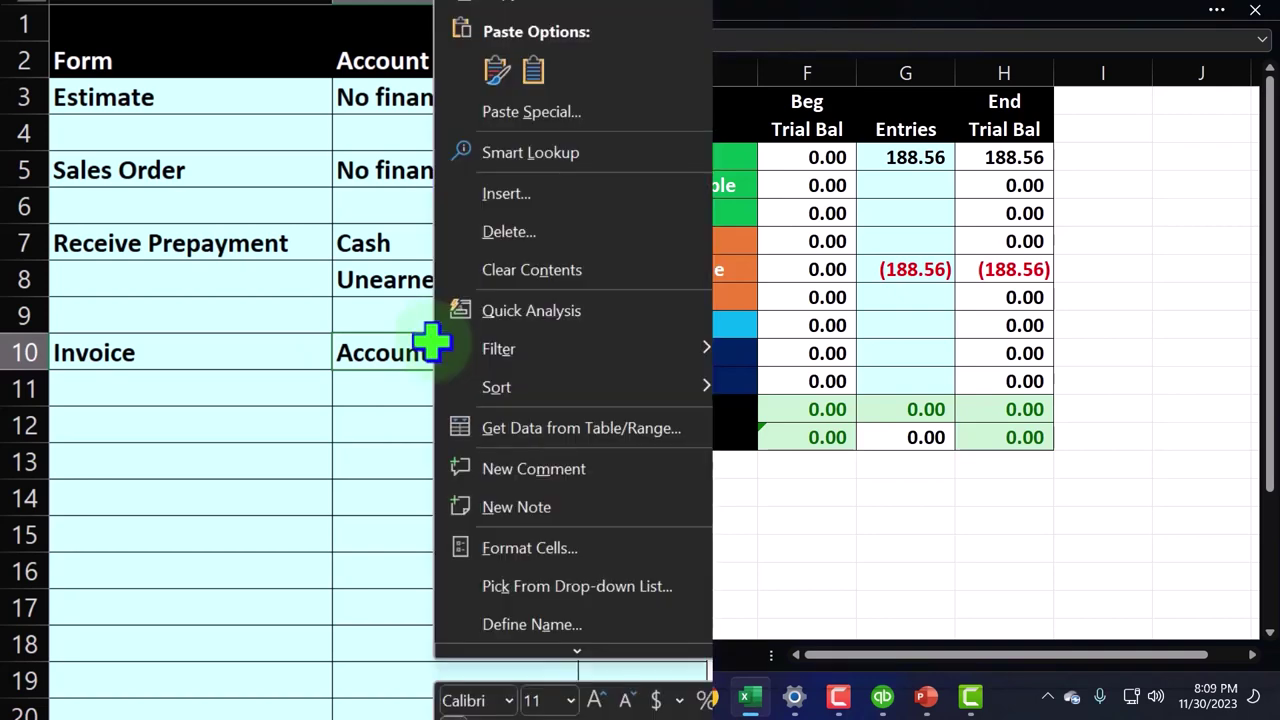
click(550, 708)
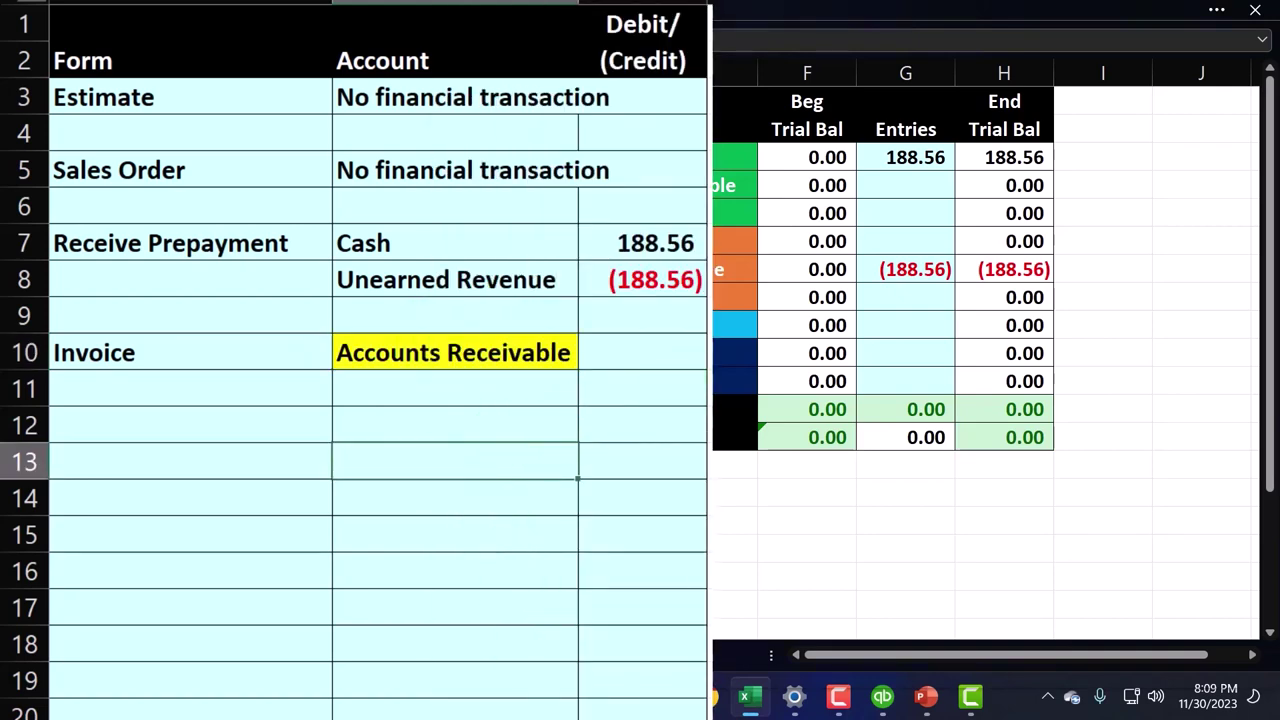
click(735, 269)
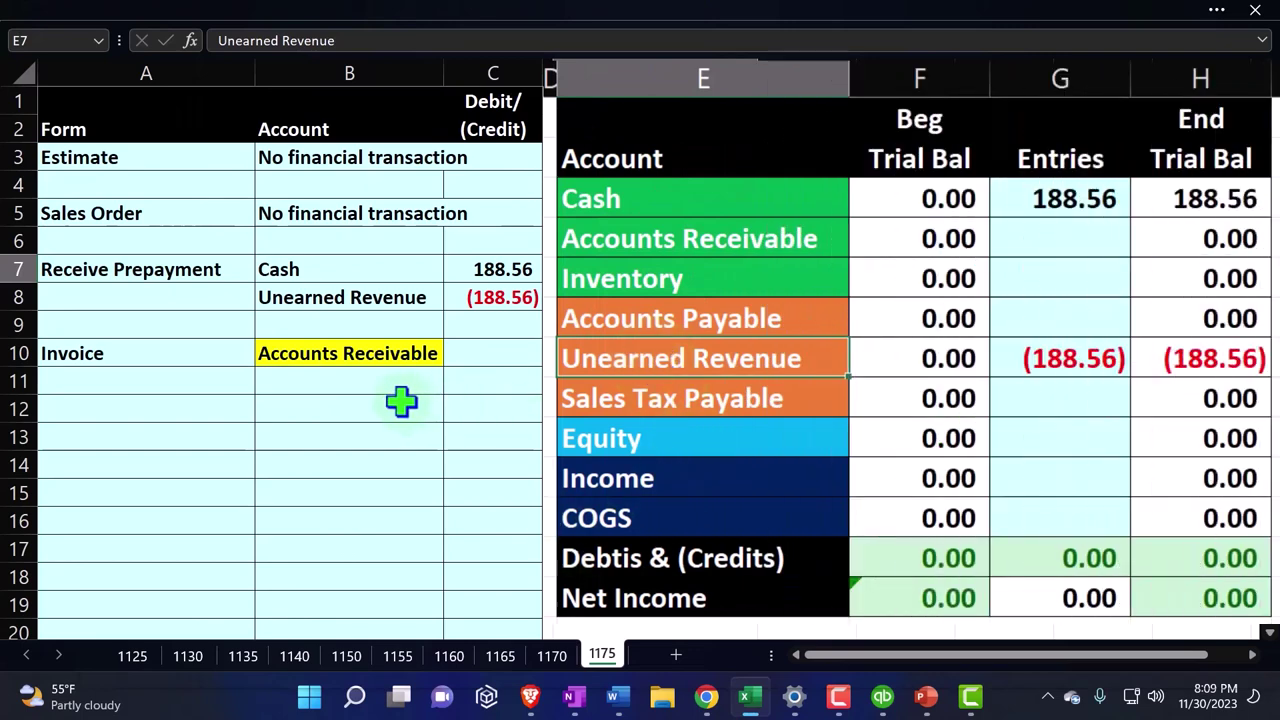
- Add an Income line (=E10) in B11 with a (35.00) credit from =-175/5
click(338, 378)
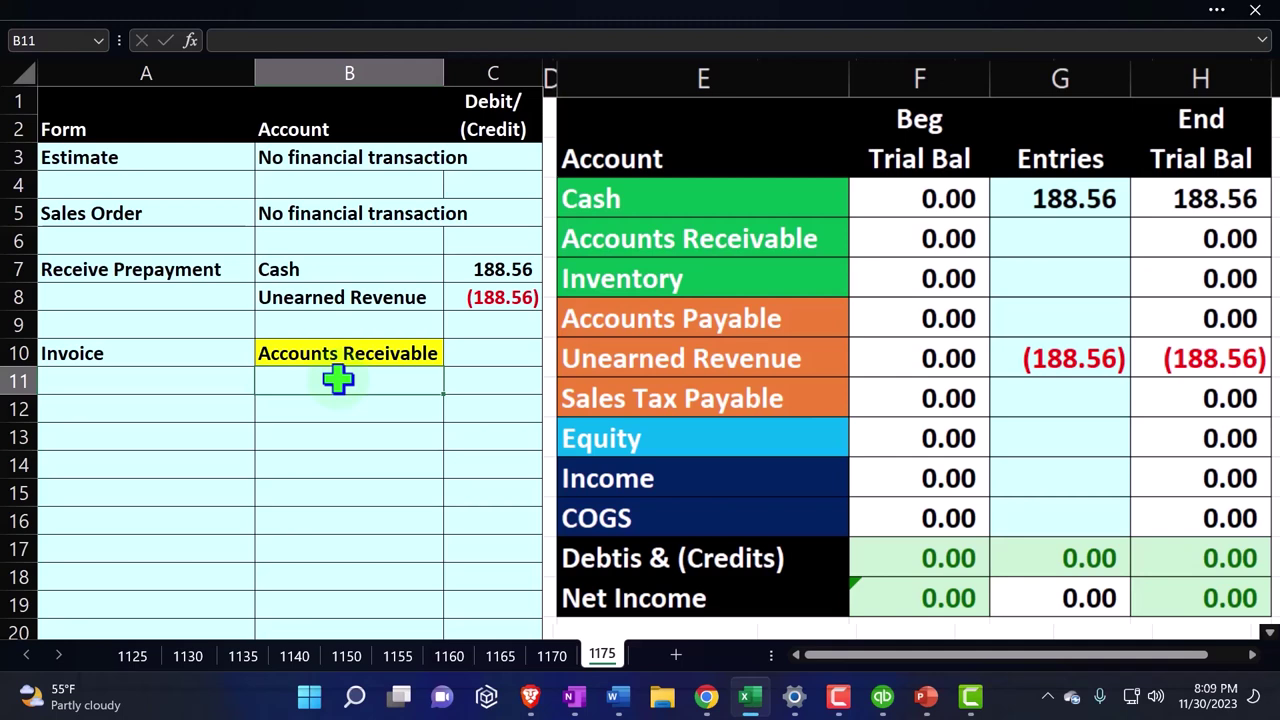
text(=)
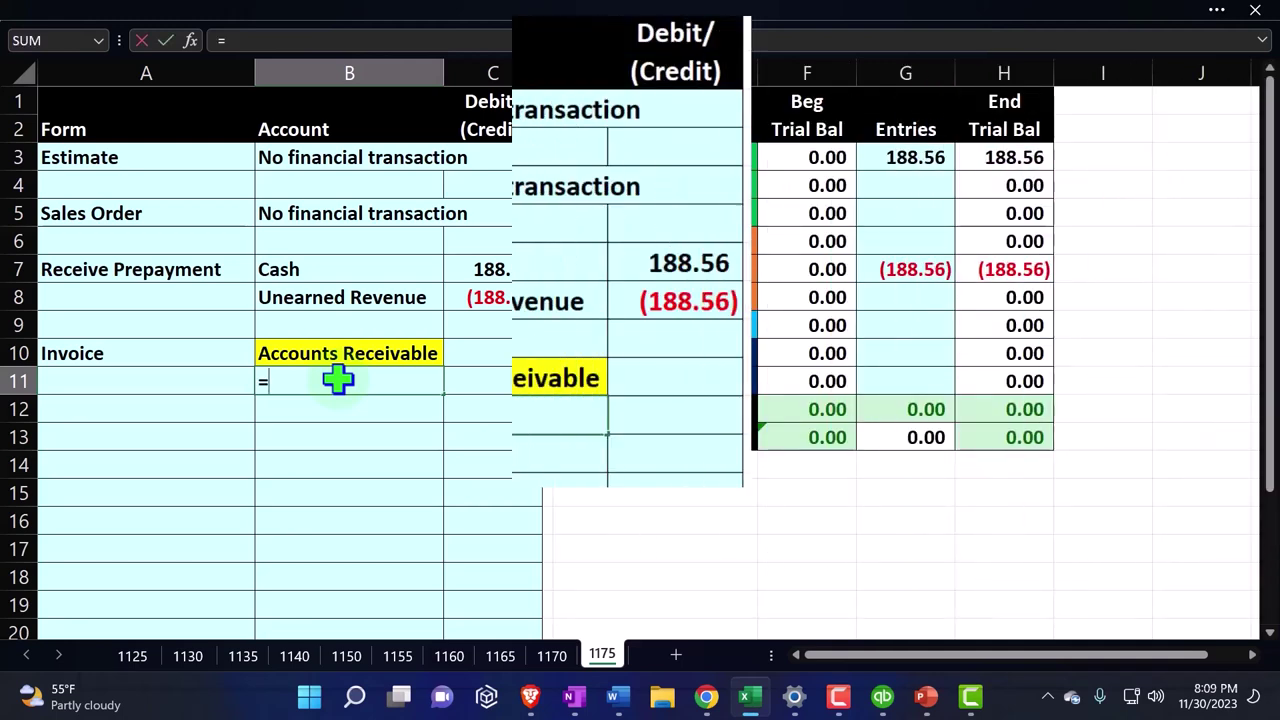
key(Right)
key(Right)
key(Right)
key(Up)
key(Tab)
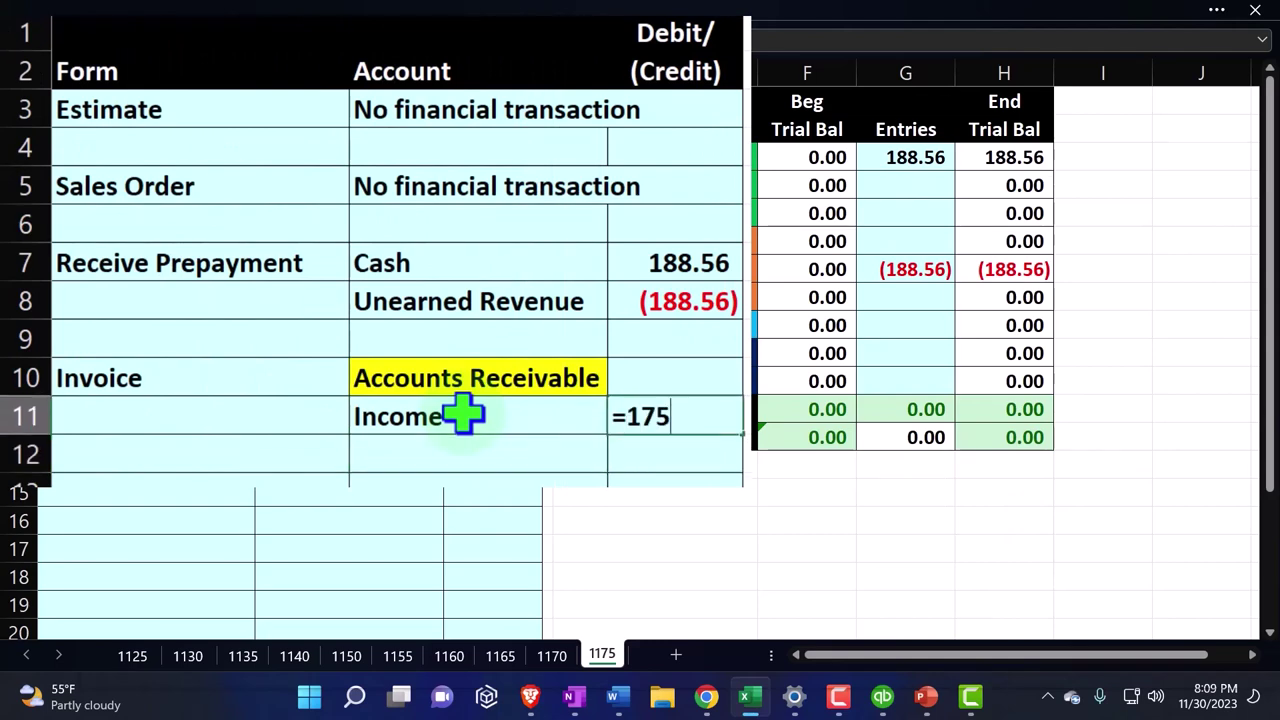
text(=175/5)
key(Return)
key(Up)
double_click(656, 416)
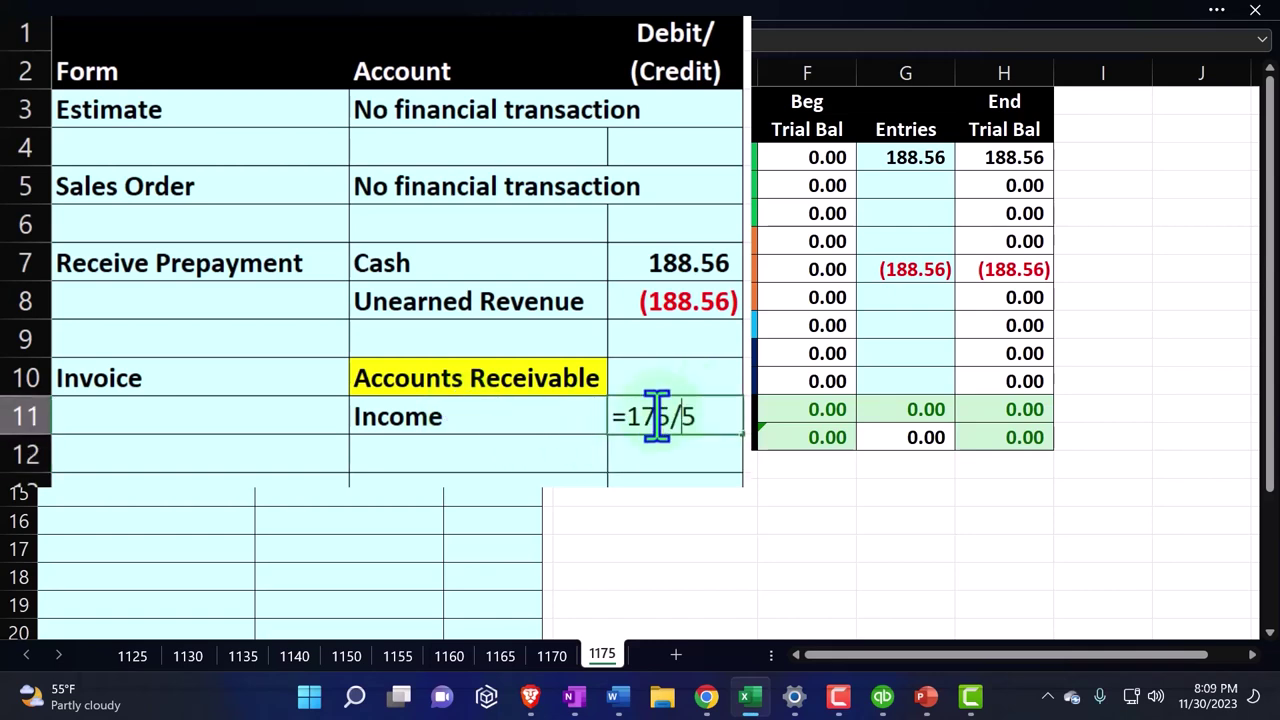
key(Return)
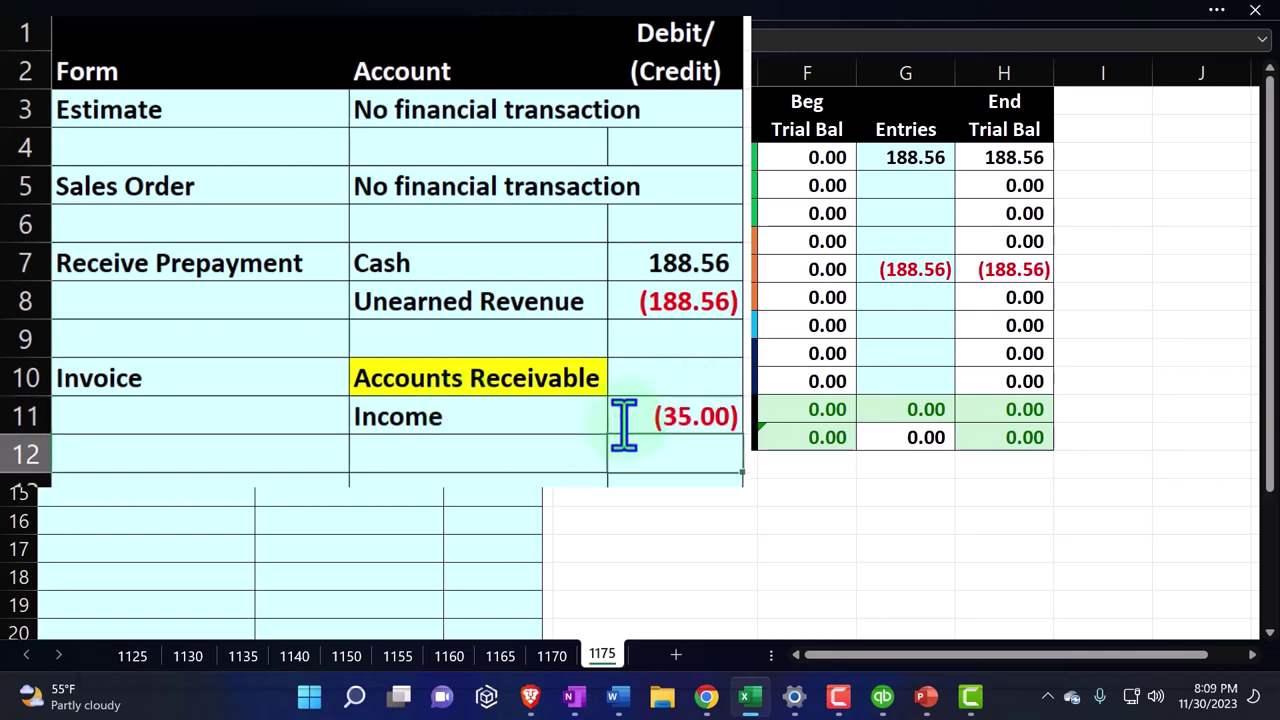
- Add Sales Tax Payable (=E9) as the next account and check the invoice in QuickBooks
key(Left)
text(+)
key(Right)
key(Right)
key(Right)
key(Up)
key(Up)
key(Up)
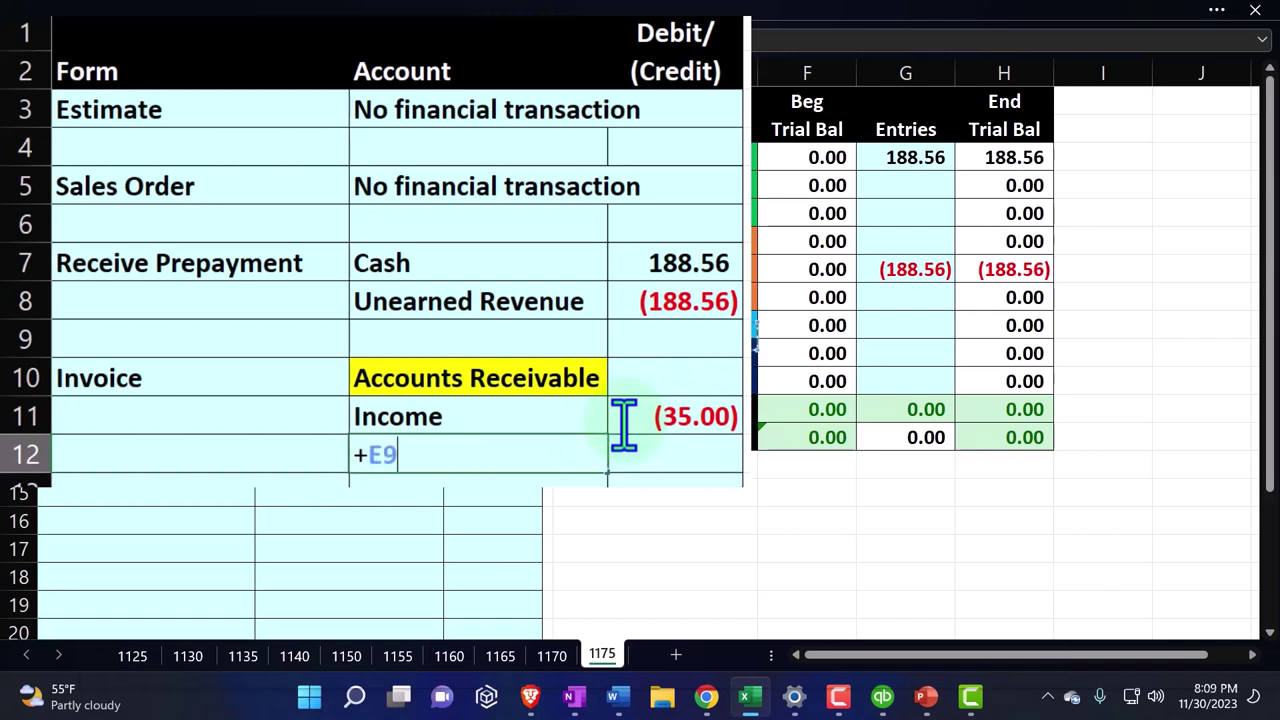
key(Return)
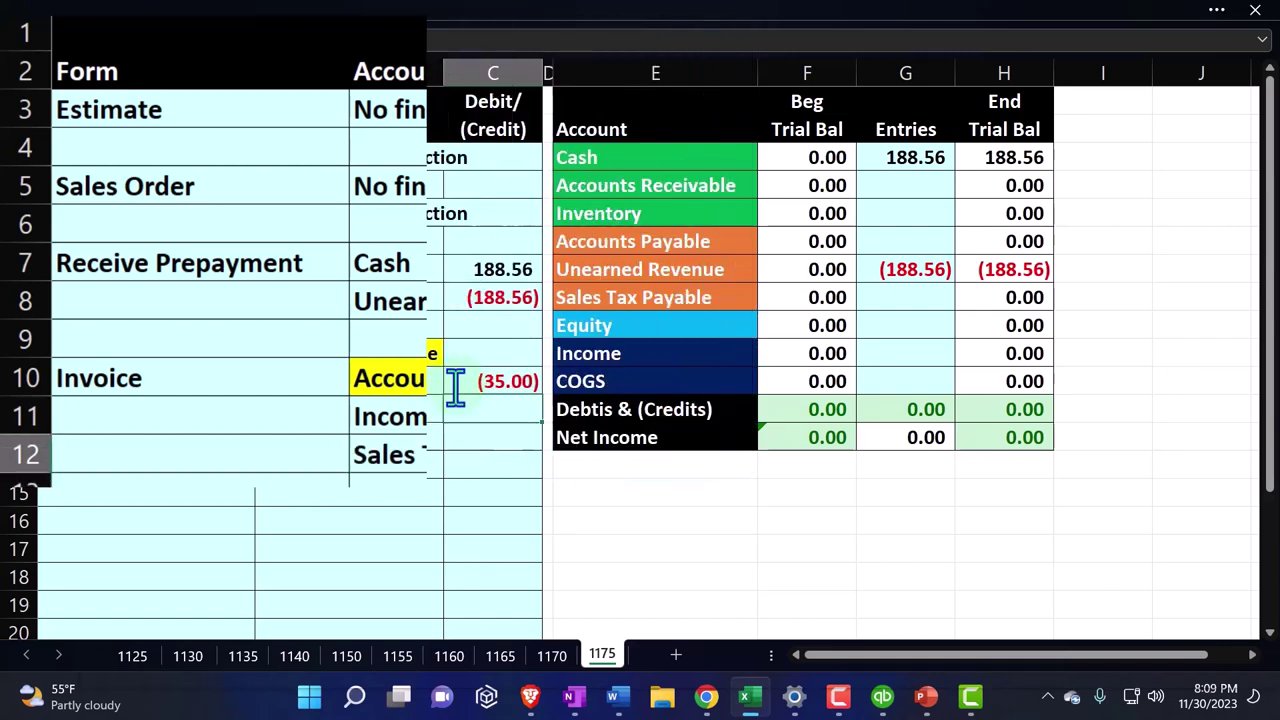
click(882, 697)
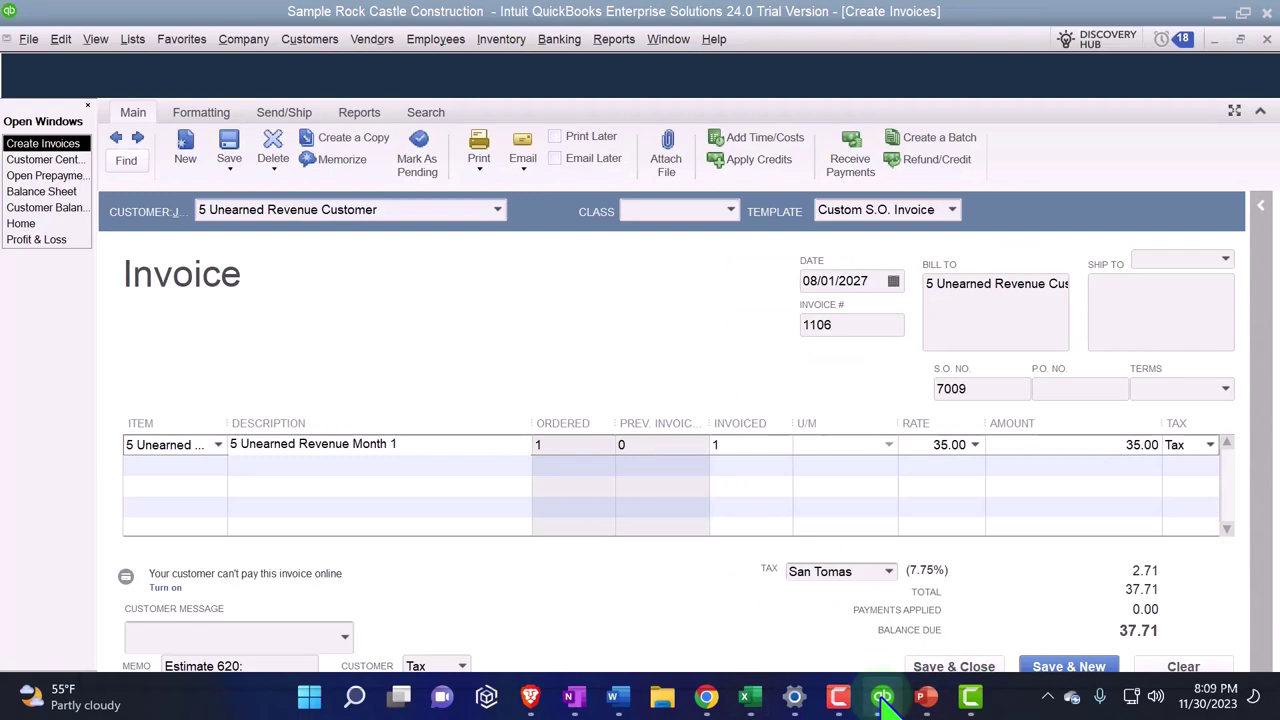
click(884, 698)
- Calculate the sales tax in C12 as the income amount times the tax rate, giving (2.71)
text(=)
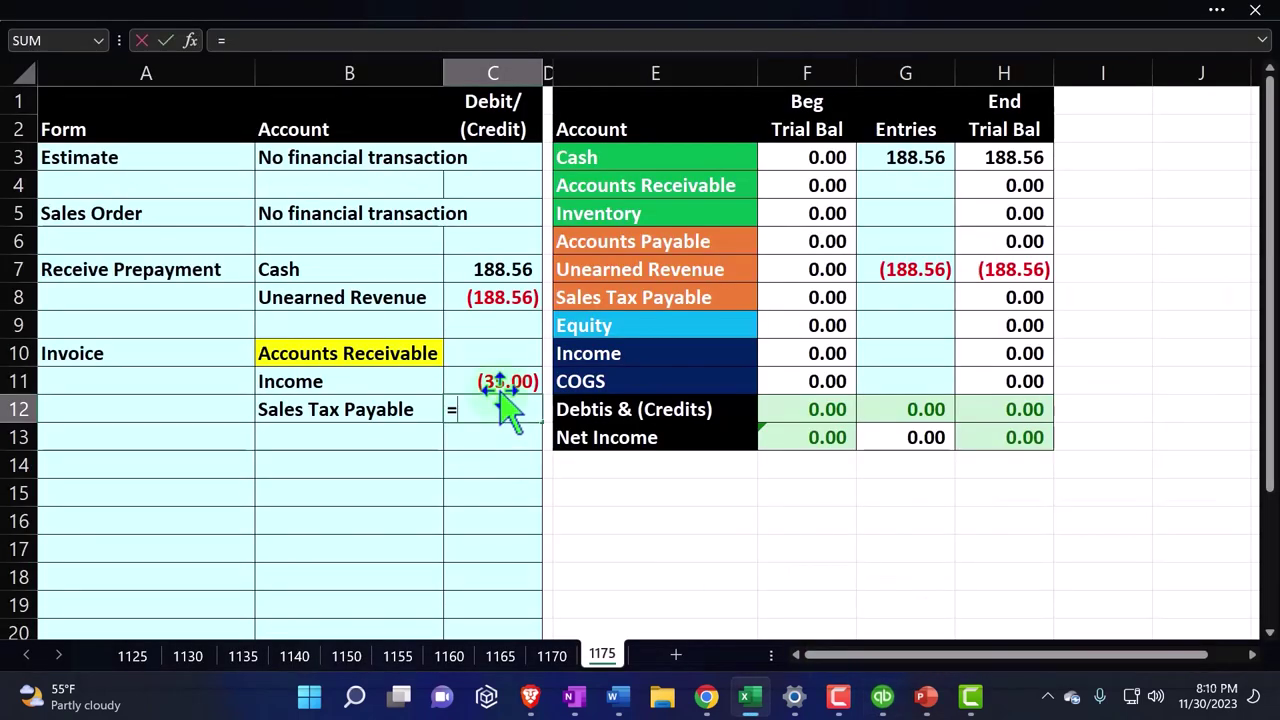
click(500, 388)
text(*.00)
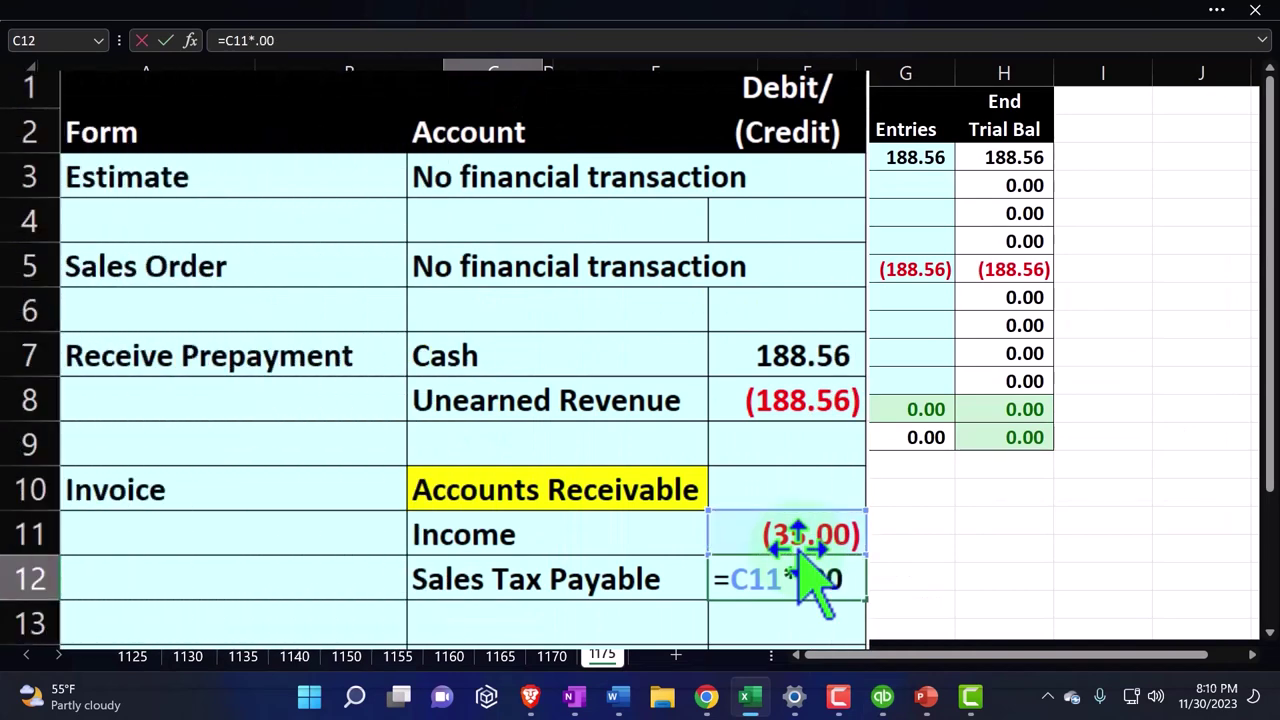
key(BackSpace)
text(77)
key(Return)
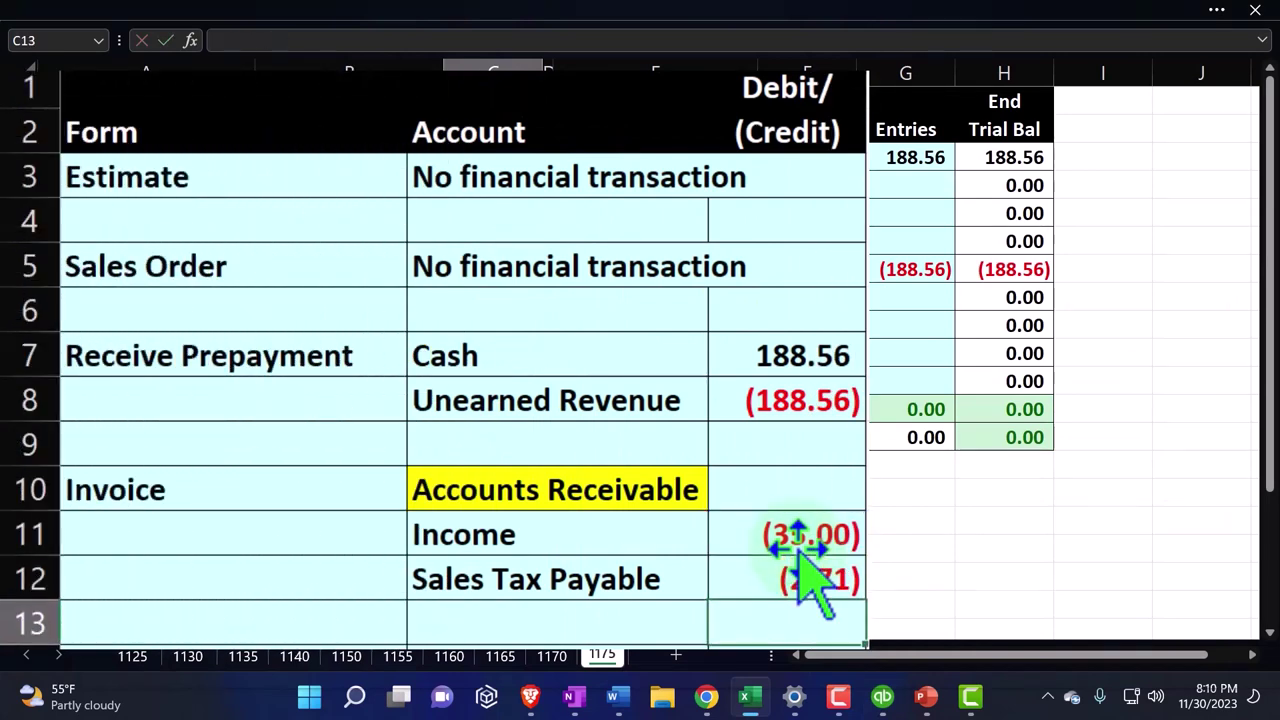
- Set the Accounts Receivable debit in C10 to =-SUM(C11:C12), giving 37.71
key(Up)
key(Up)
key(Up)
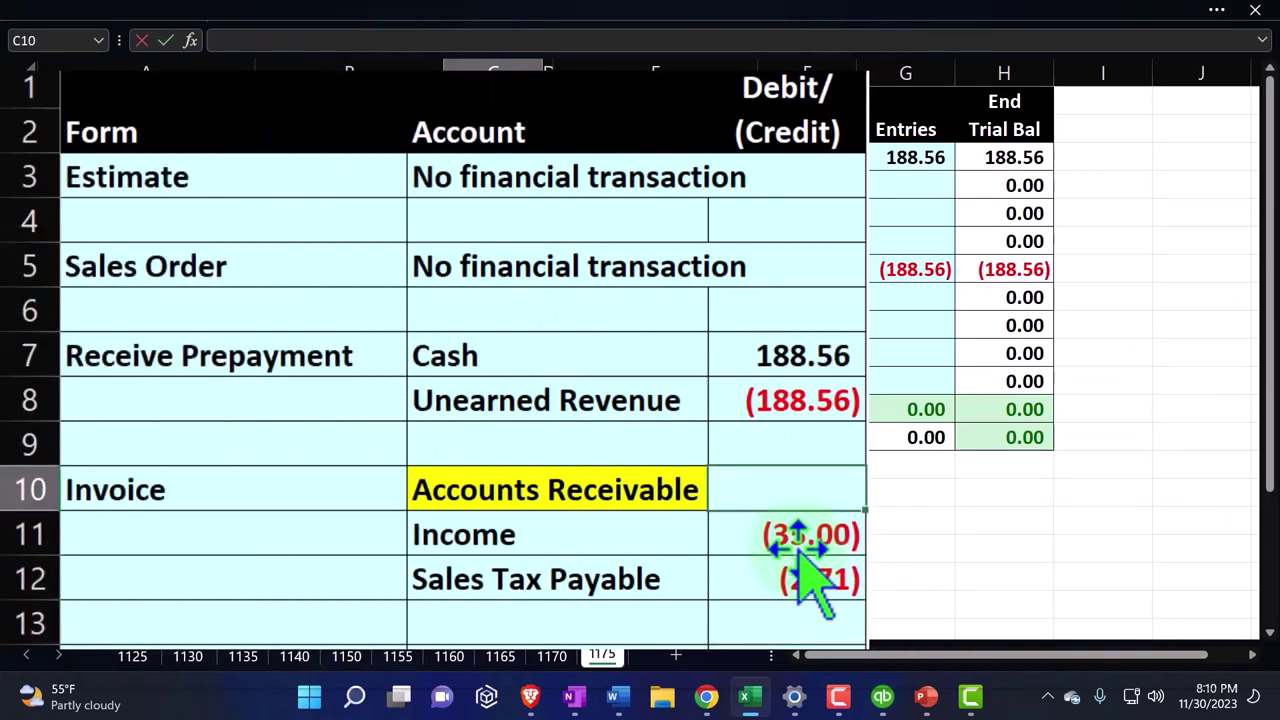
text(=sum()
click(800, 540)
key(shift+Down)
key(Return)
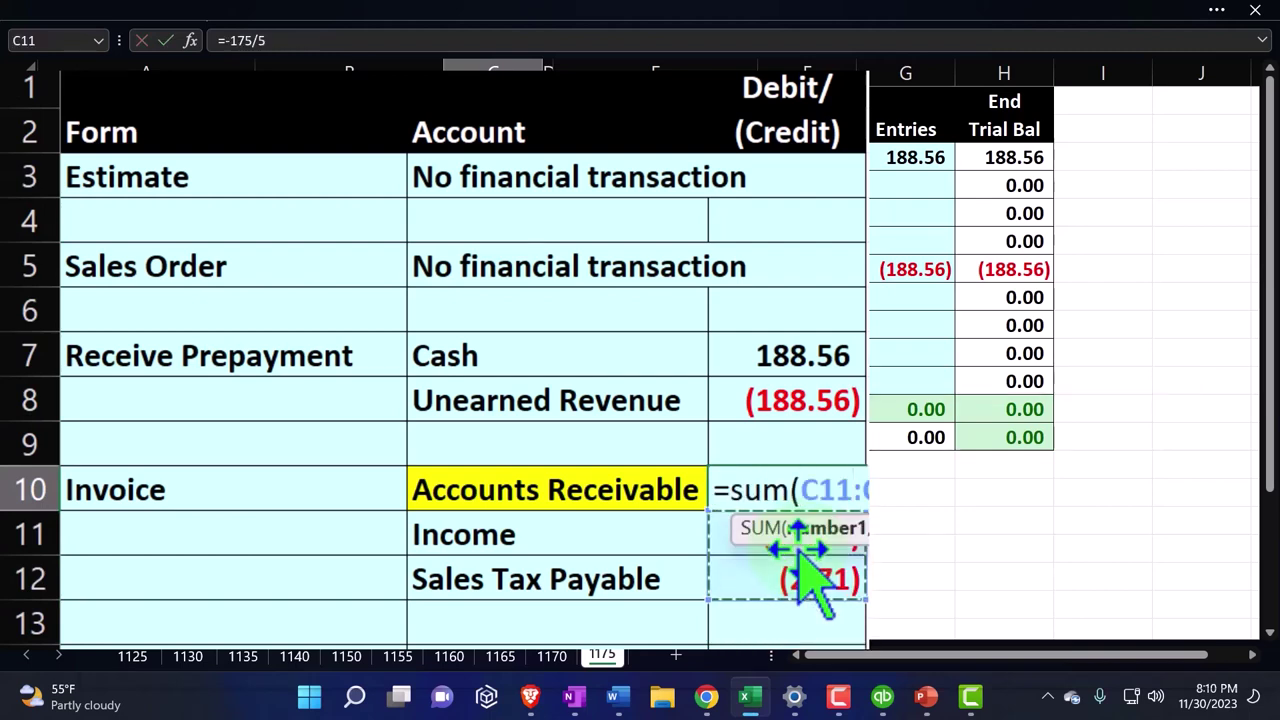
key(Up)
text(-sum()
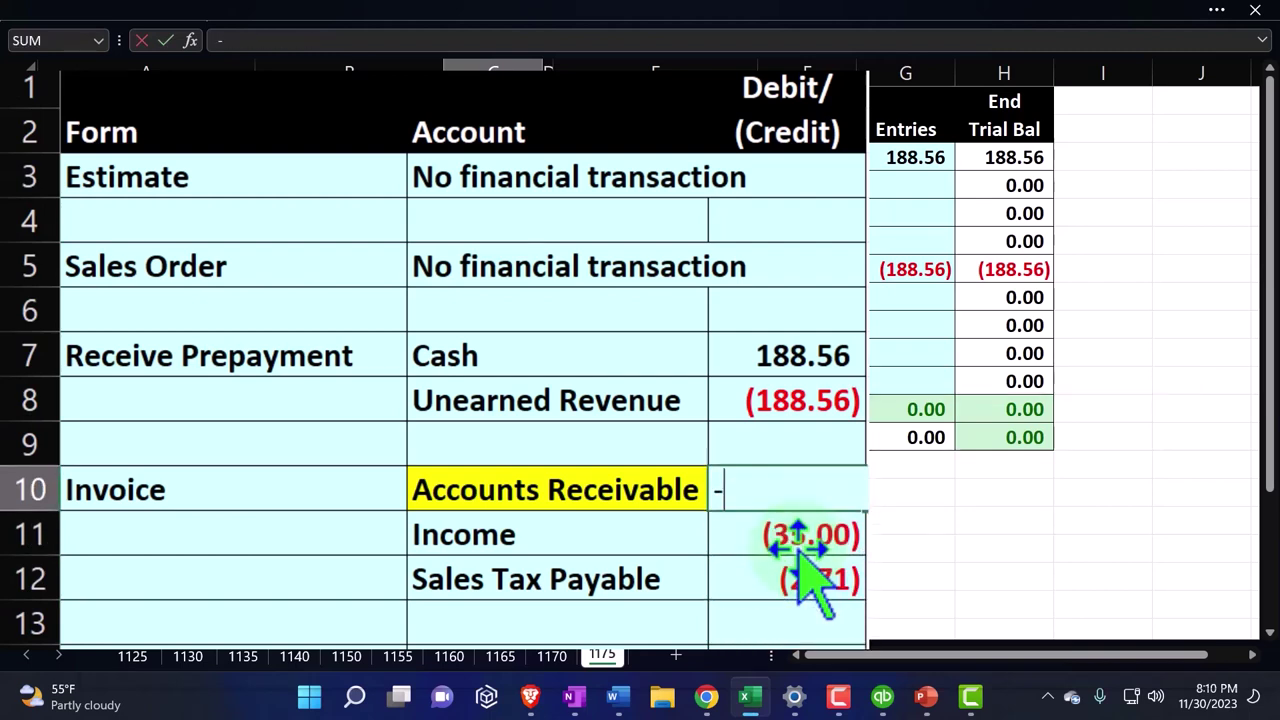
click(800, 540)
key(shift+Down)
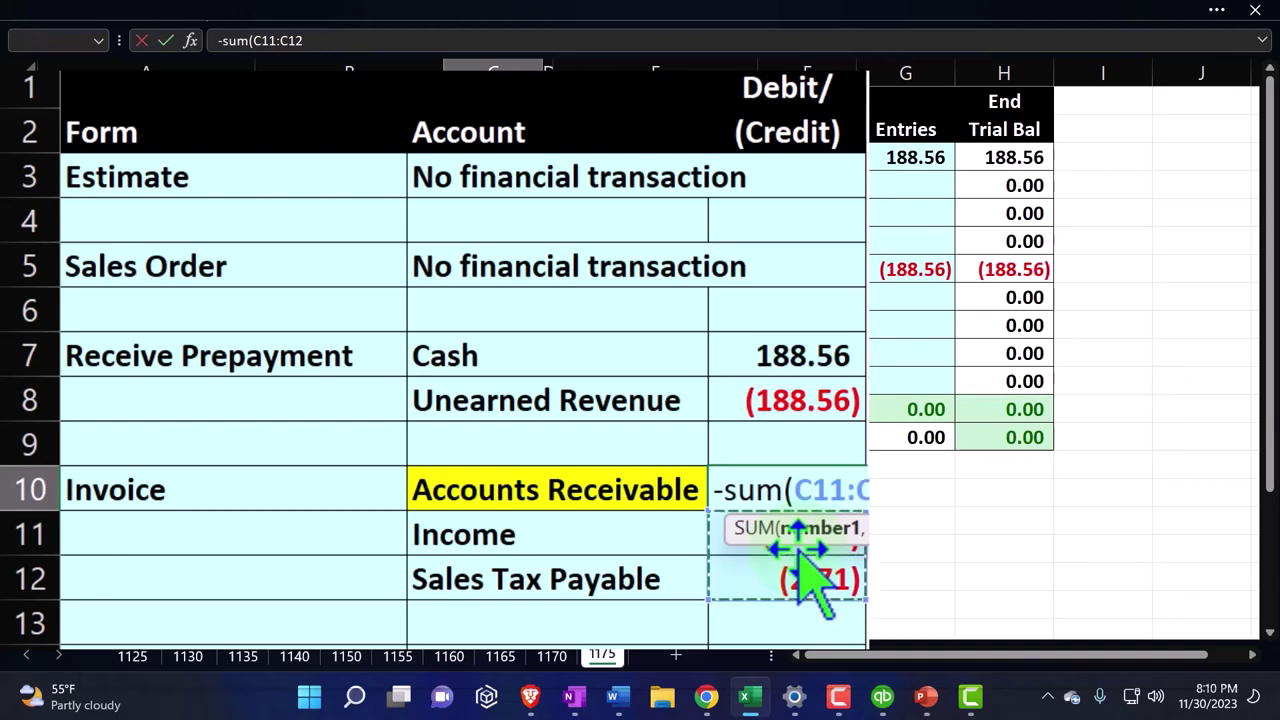
key(Return)
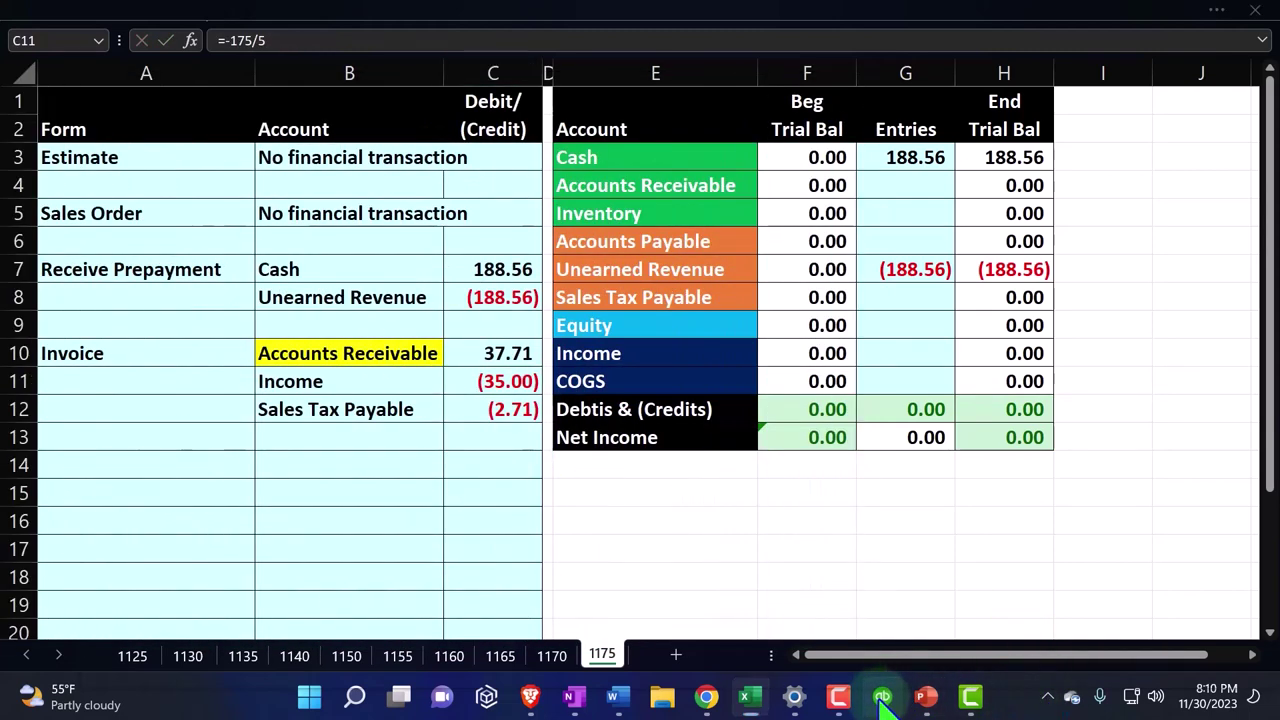
click(882, 697)
- Post the 37.71 Accounts Receivable and (35.00) Income amounts into the trial balance Entries column
click(882, 697)
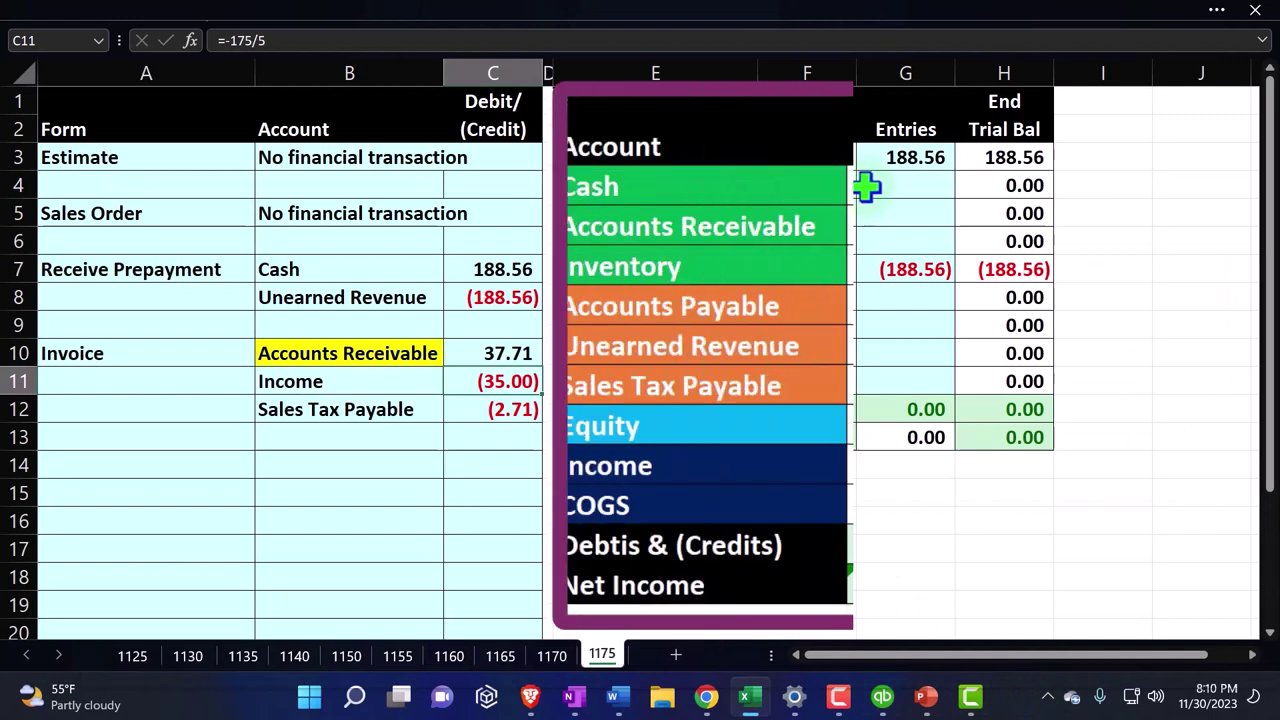
click(866, 186)
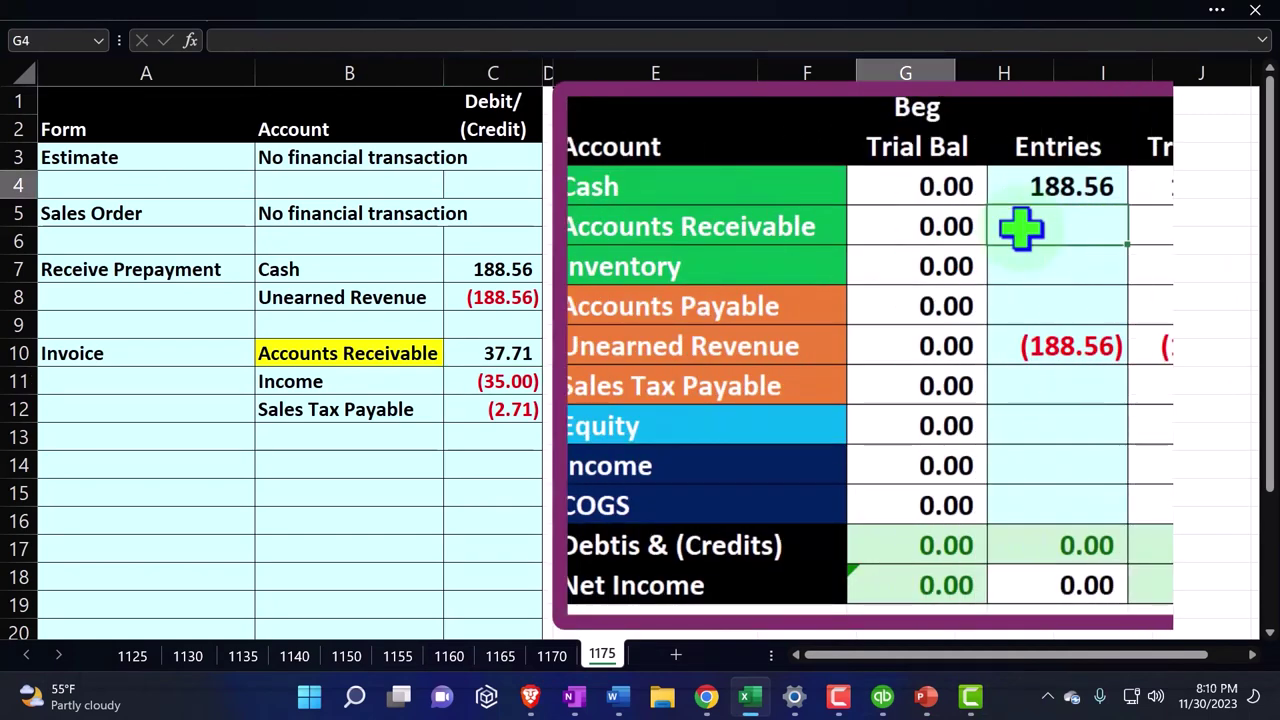
text(=)
key(Left)
key(Left)
key(Left)
key(Down)
key(Down)
key(Down)
key(Down)
key(Down)
key(Down)
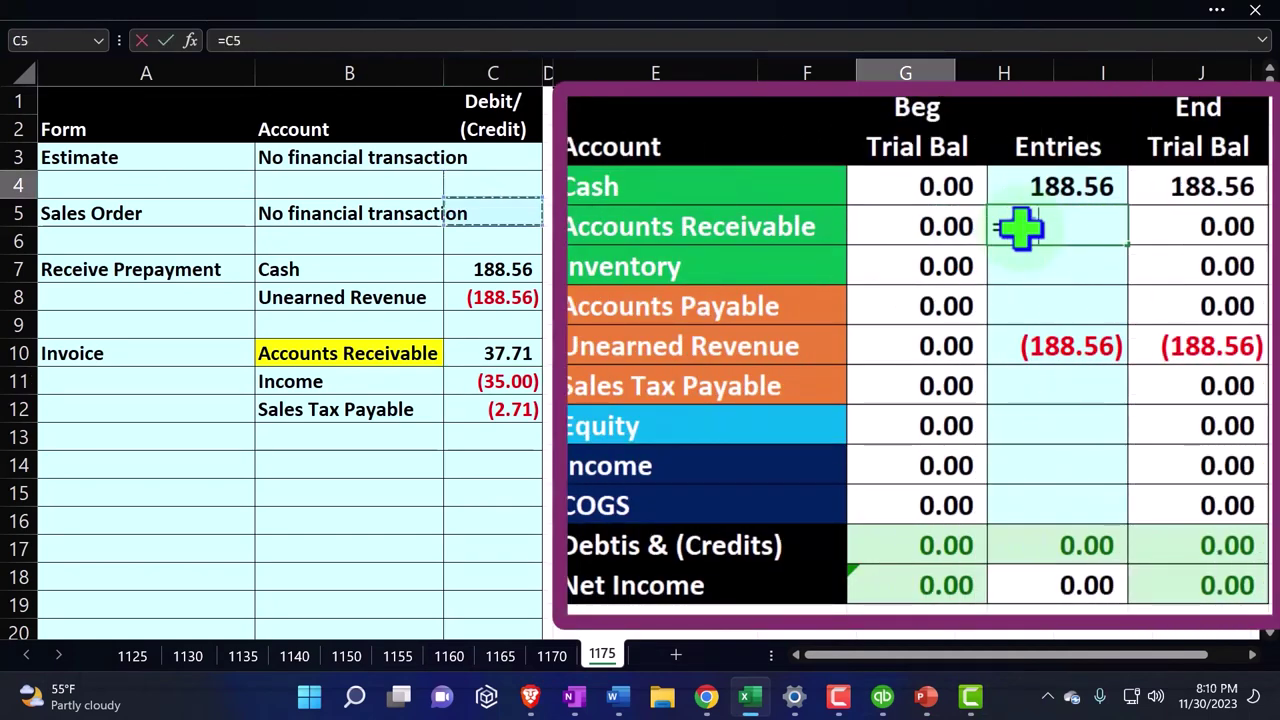
key(Return)
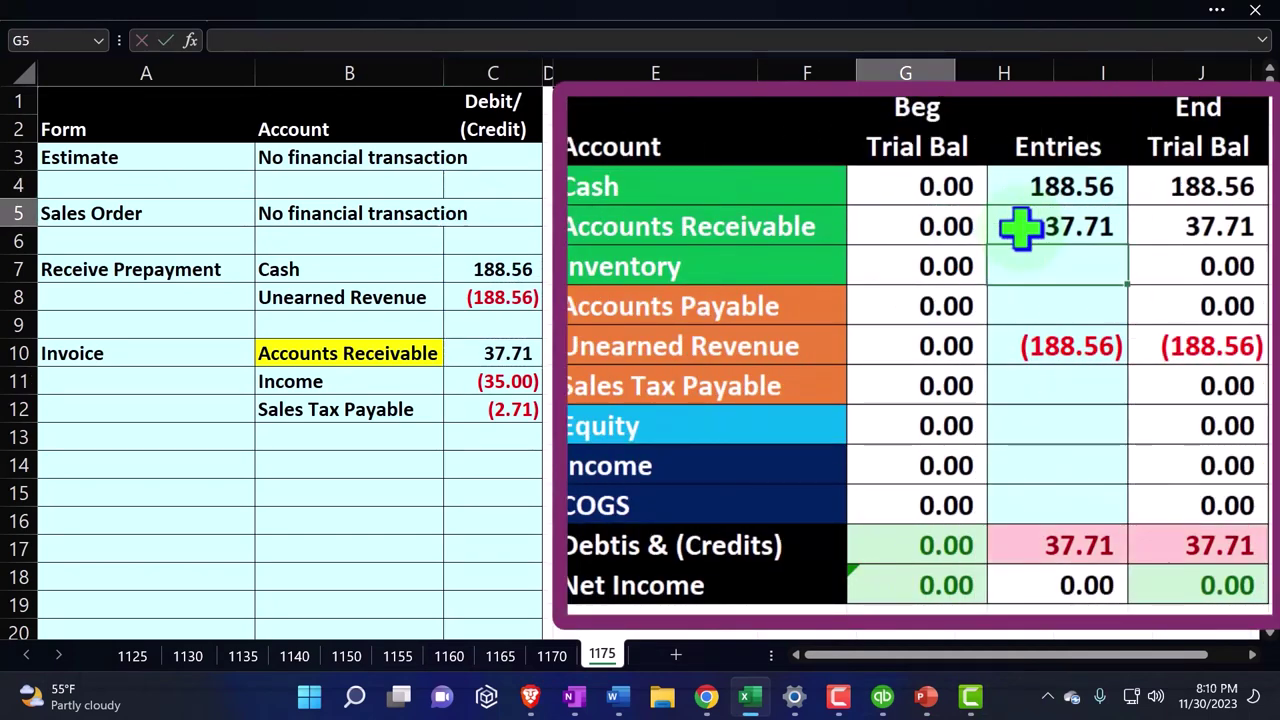
key(Down)
key(Down)
key(Down)
key(Down)
key(Down)
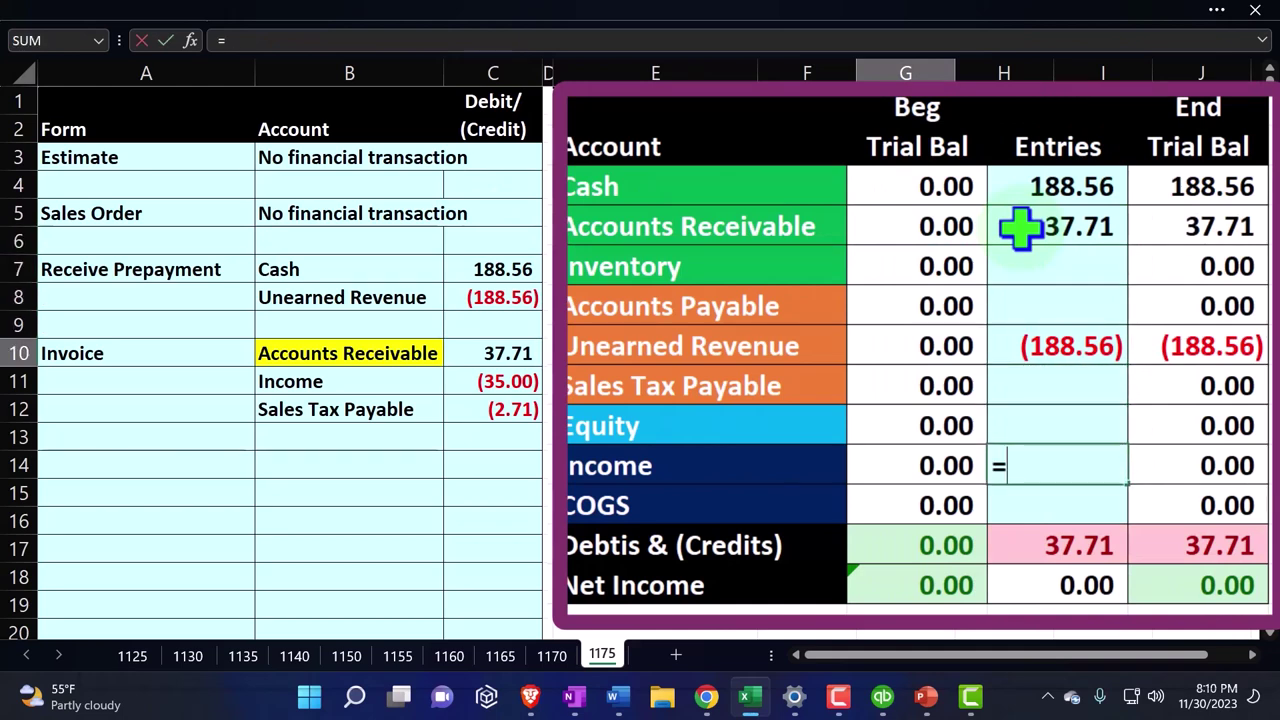
text(=)
key(Left)
key(Left)
key(Left)
key(Left)
key(Down)
key(Return)
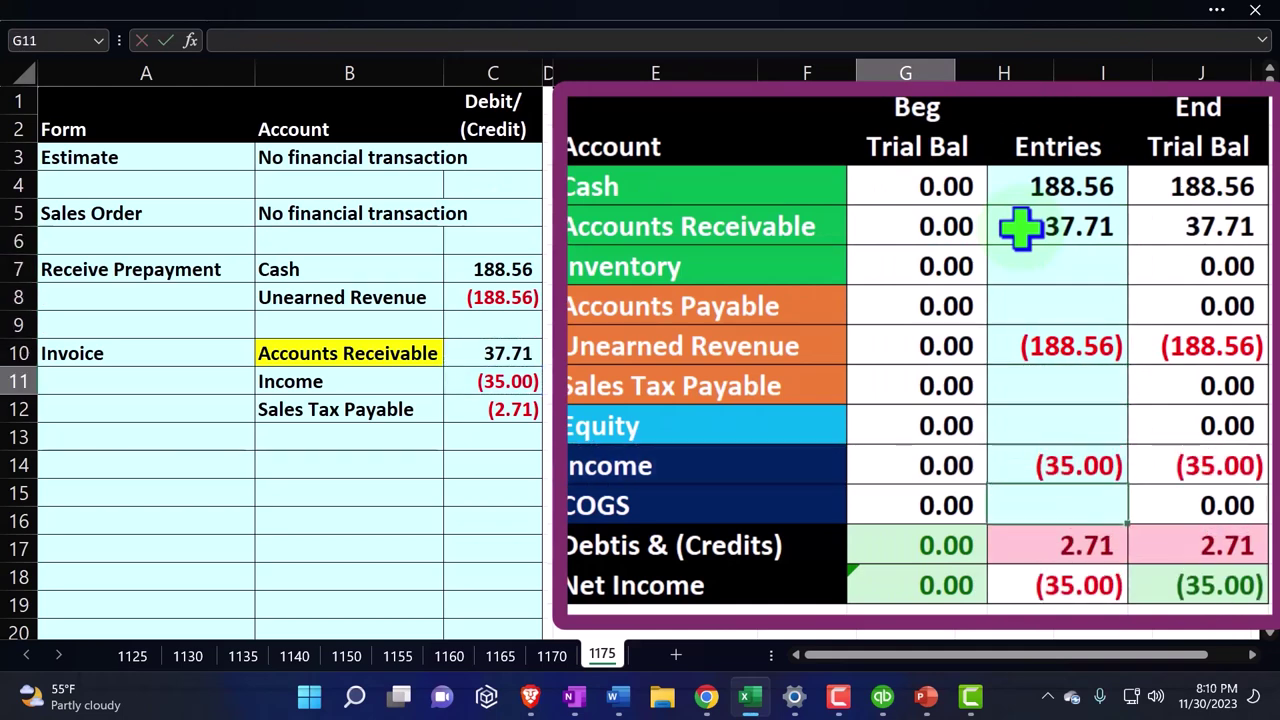
- Post the (2.71) Sales Tax Payable amount into Entries and recheck the receivable formula
key(Up)
key(Up)
key(Up)
text(=)
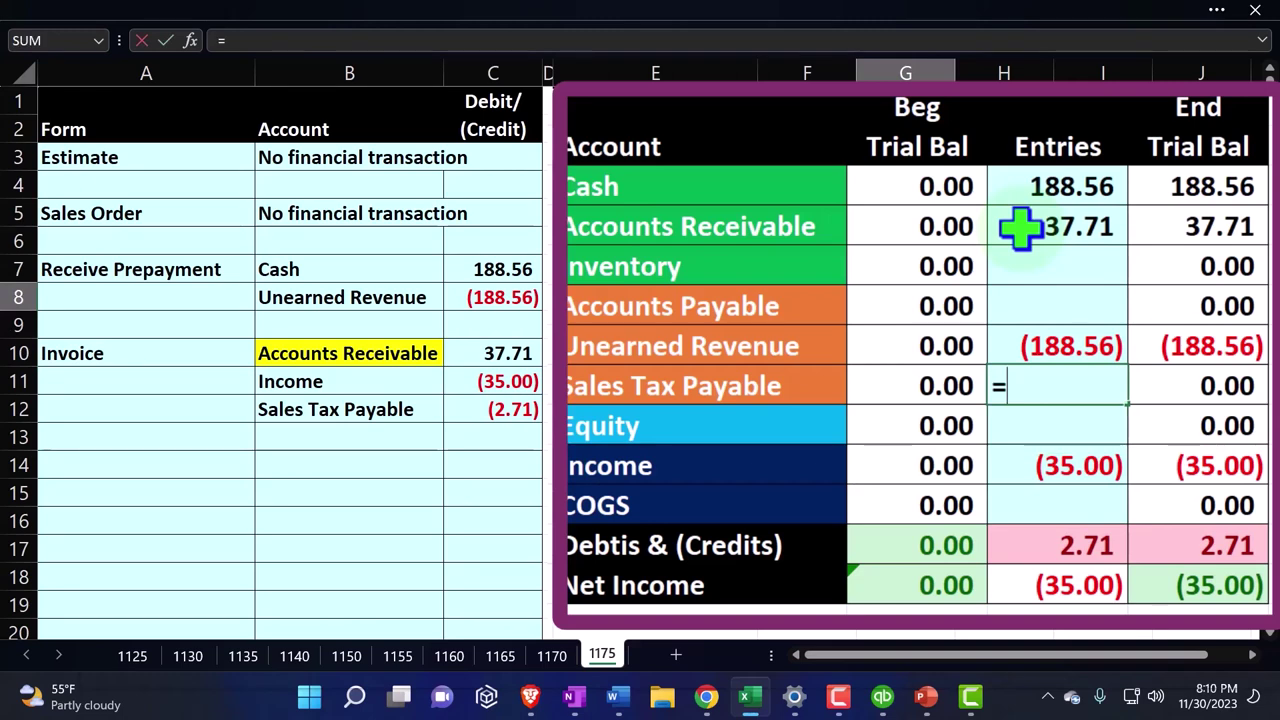
key(Left)
key(Left)
key(Left)
key(Left)
key(Down)
key(Down)
key(Down)
key(Down)
key(Return)
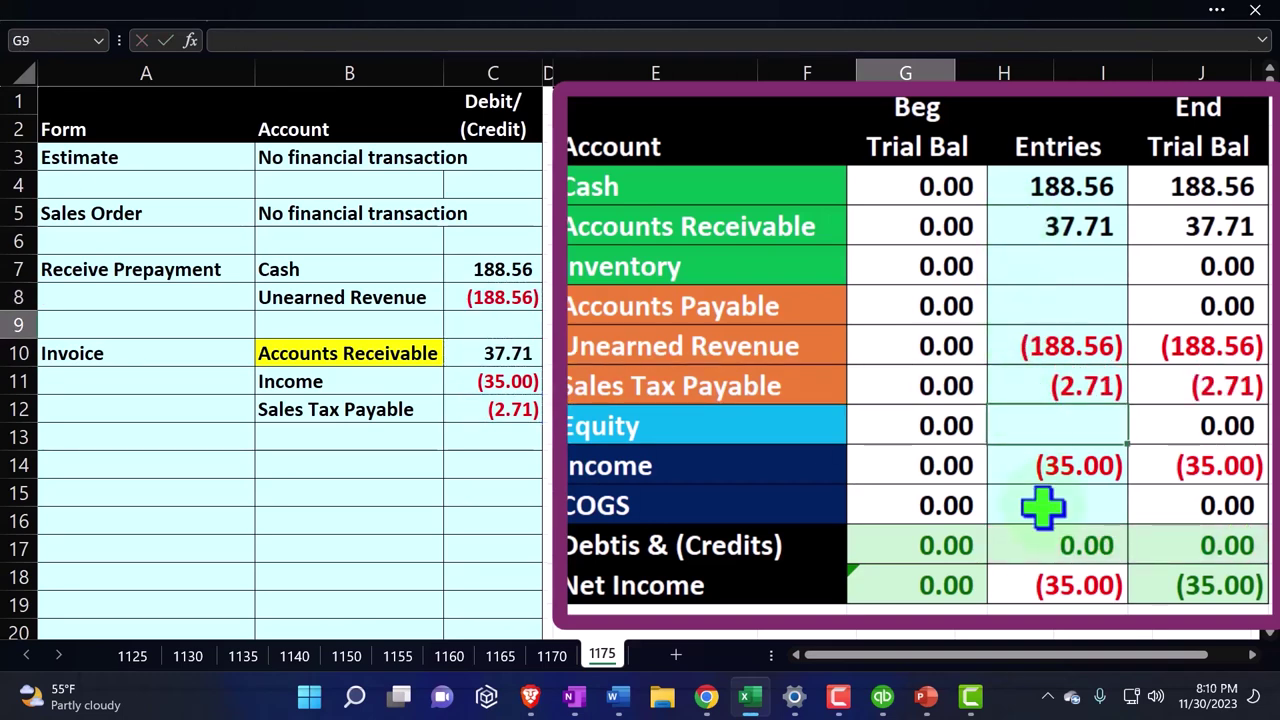
click(1068, 224)
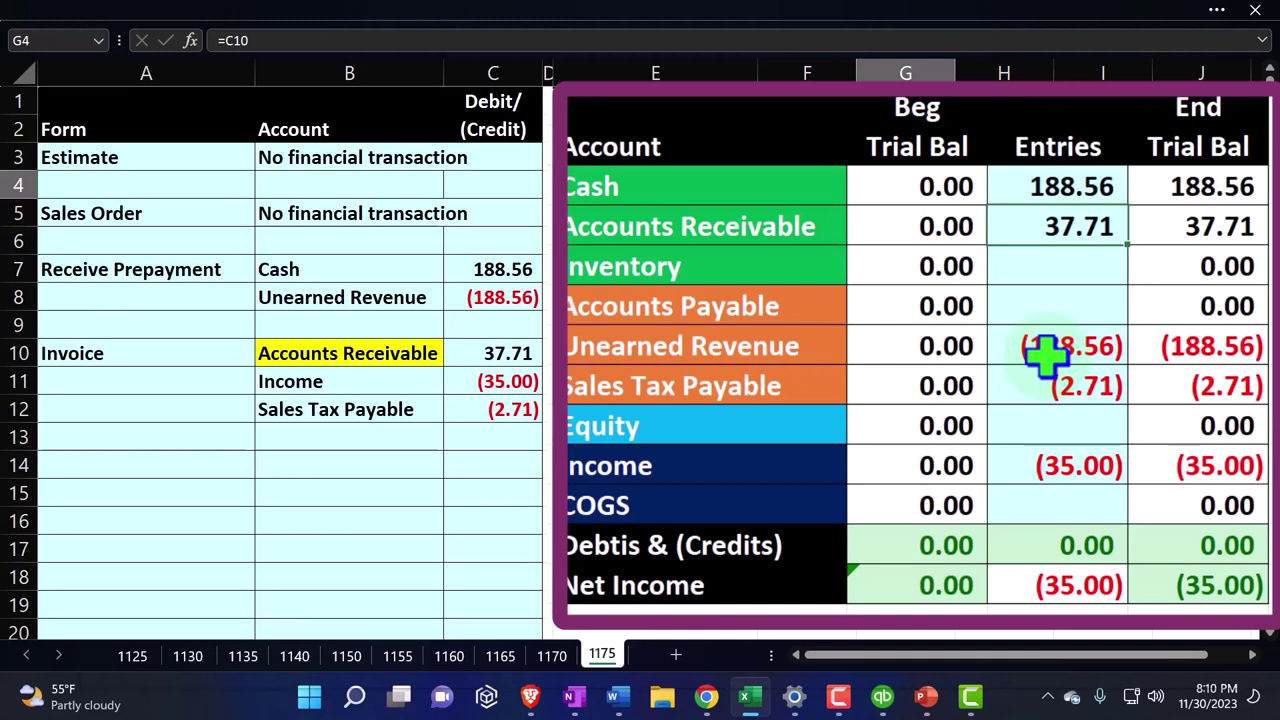
click(370, 462)
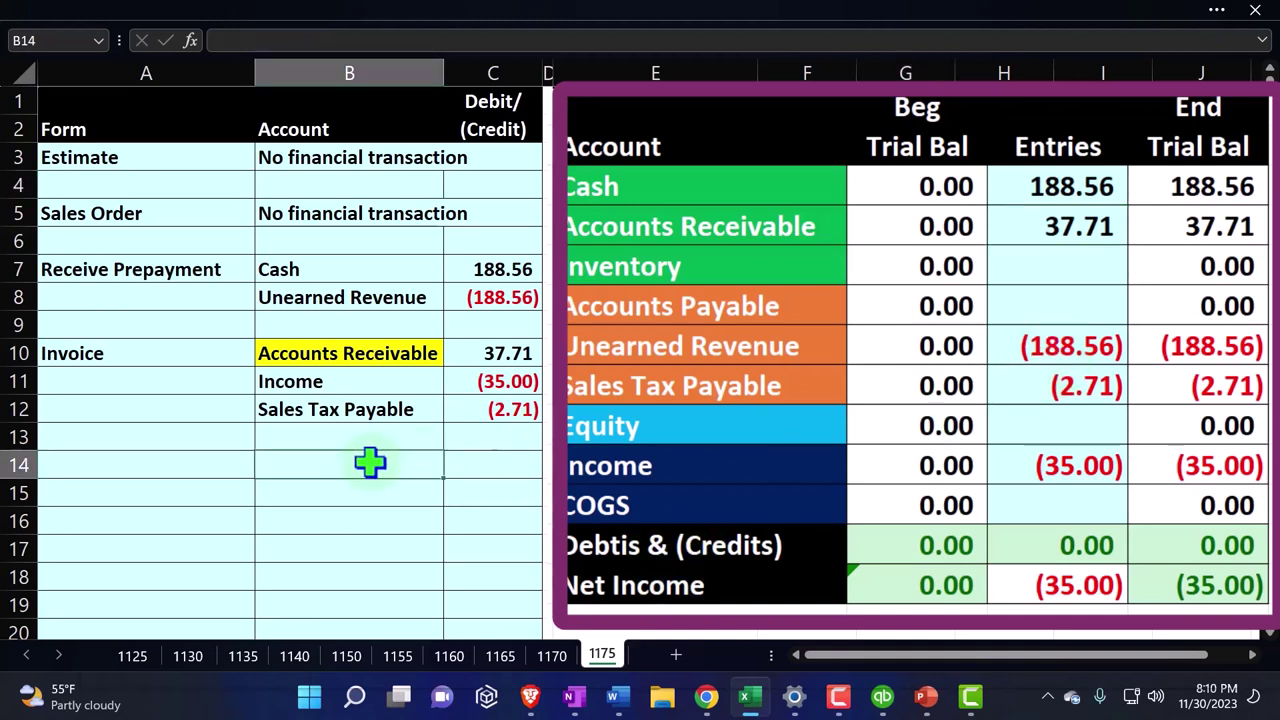
- Enter Unearned Revenue (=E7) in B14 and Accounts Receivable (=E4) in B15 for the applied-credit entry
click(345, 352)
click(335, 462)
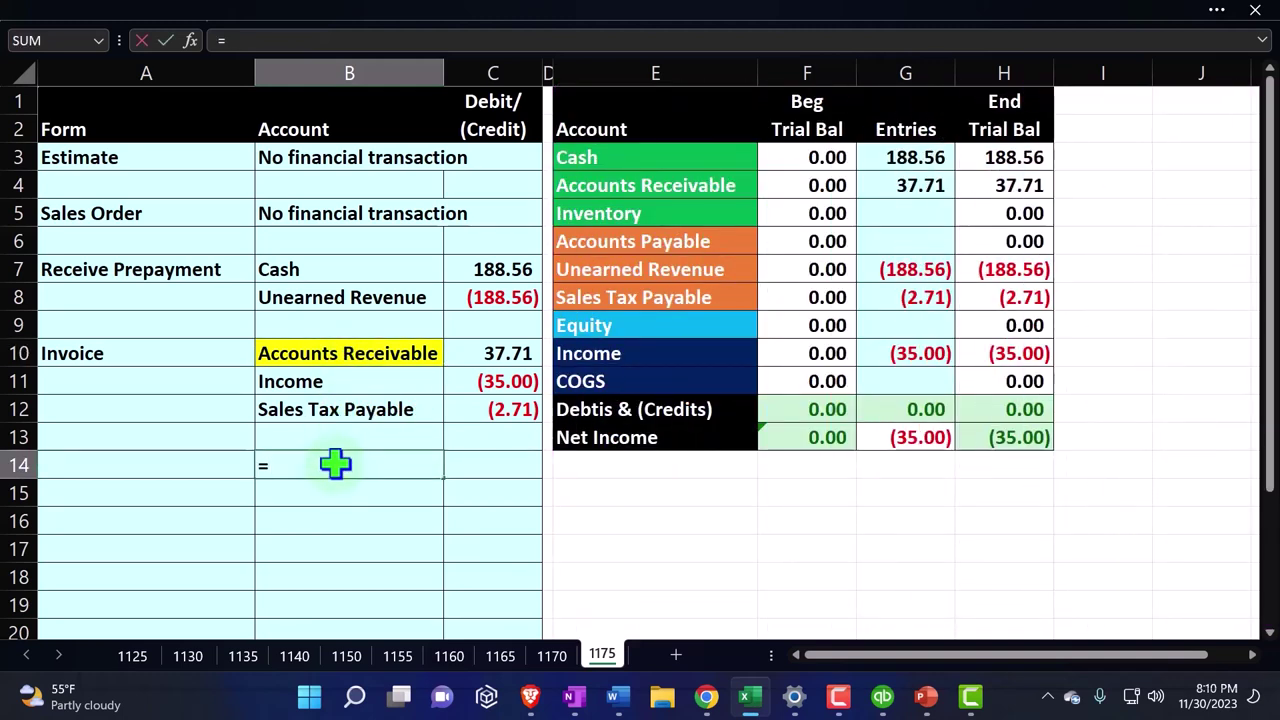
text(=)
key(Right)
key(Right)
key(Right)
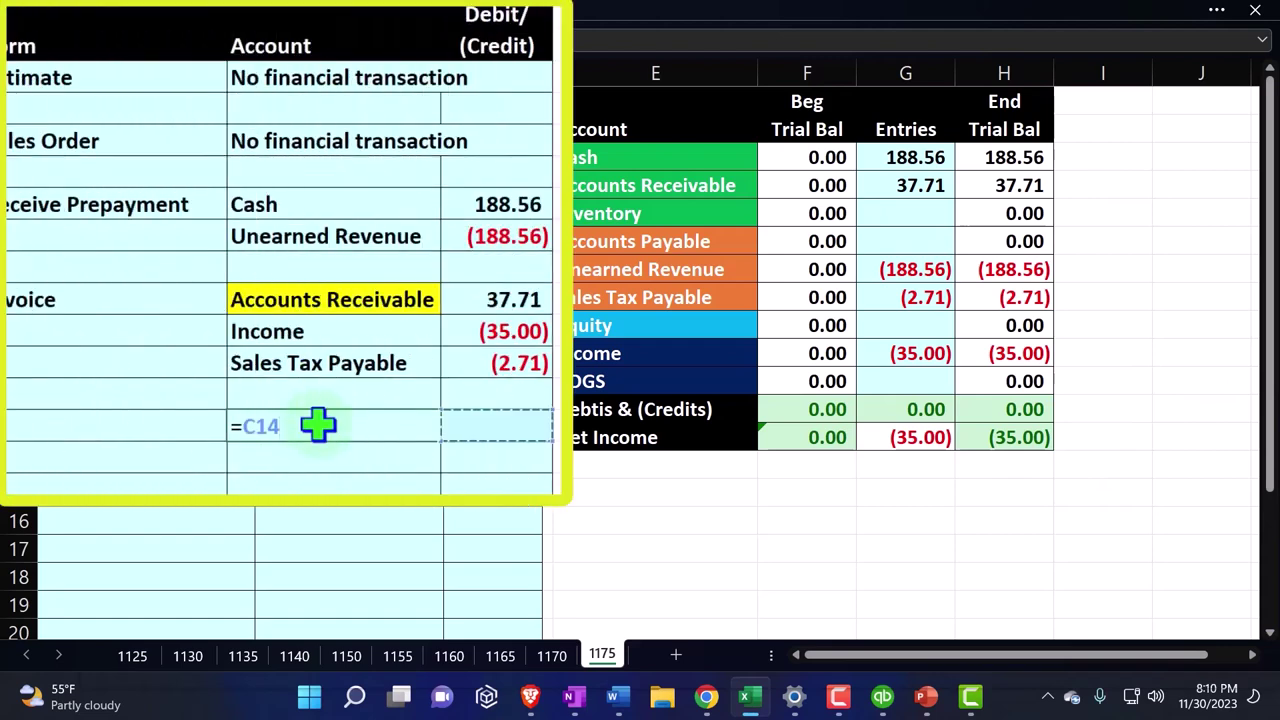
key(Up)
key(Up)
key(Up)
key(Up)
key(Up)
key(Up)
key(Up)
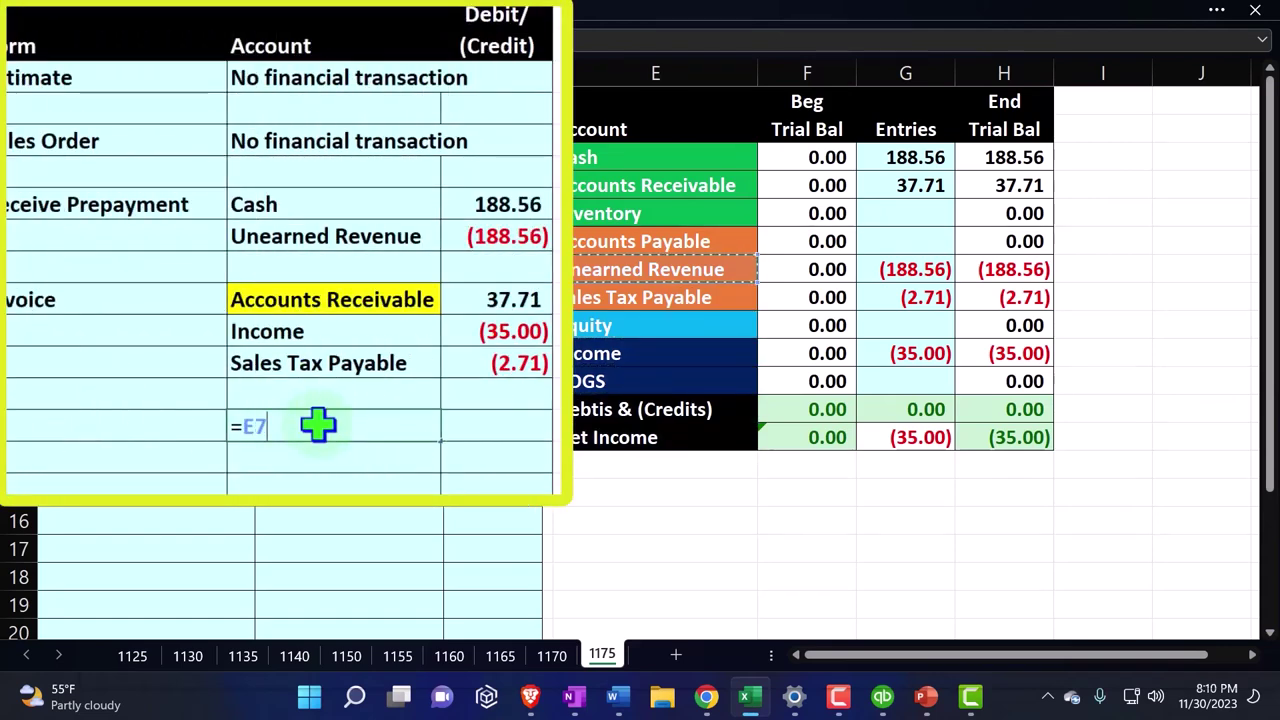
key(Return)
text(+)
key(Up)
key(Up)
key(Up)
key(Up)
key(Up)
key(Up)
key(Up)
key(Up)
key(Up)
key(Up)
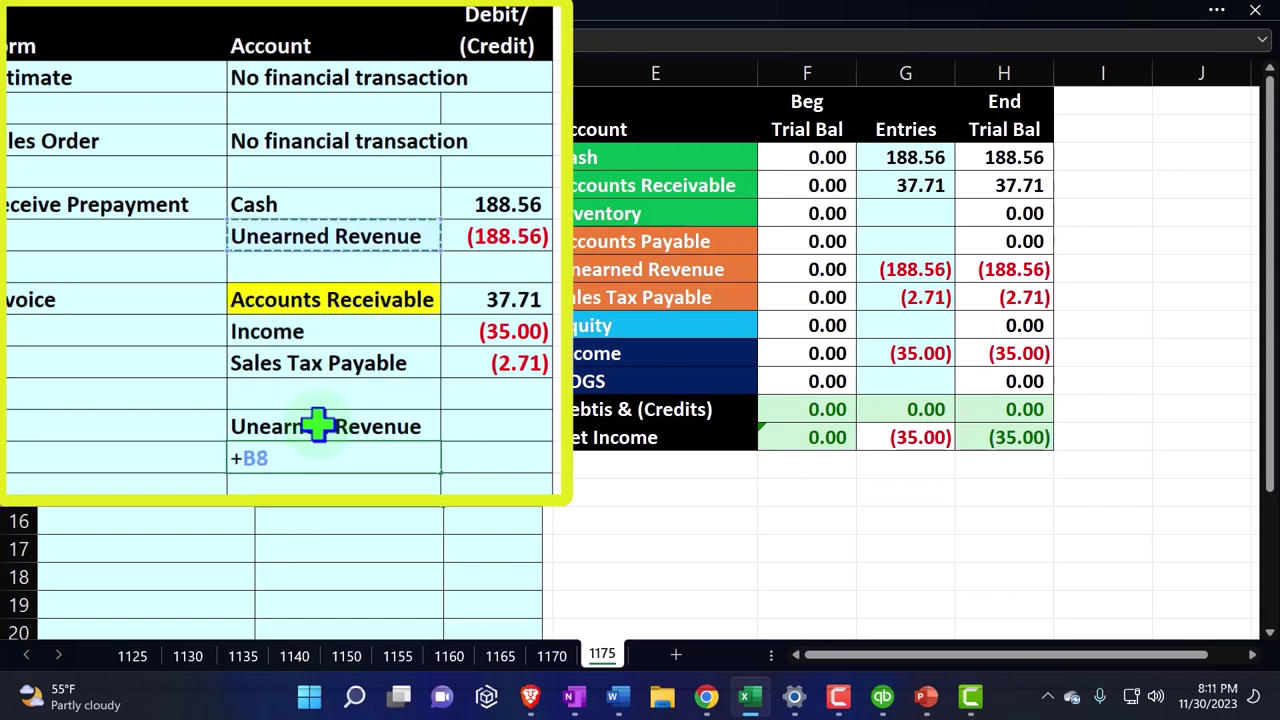
key(Right)
key(Right)
key(Right)
key(Up)
key(Return)
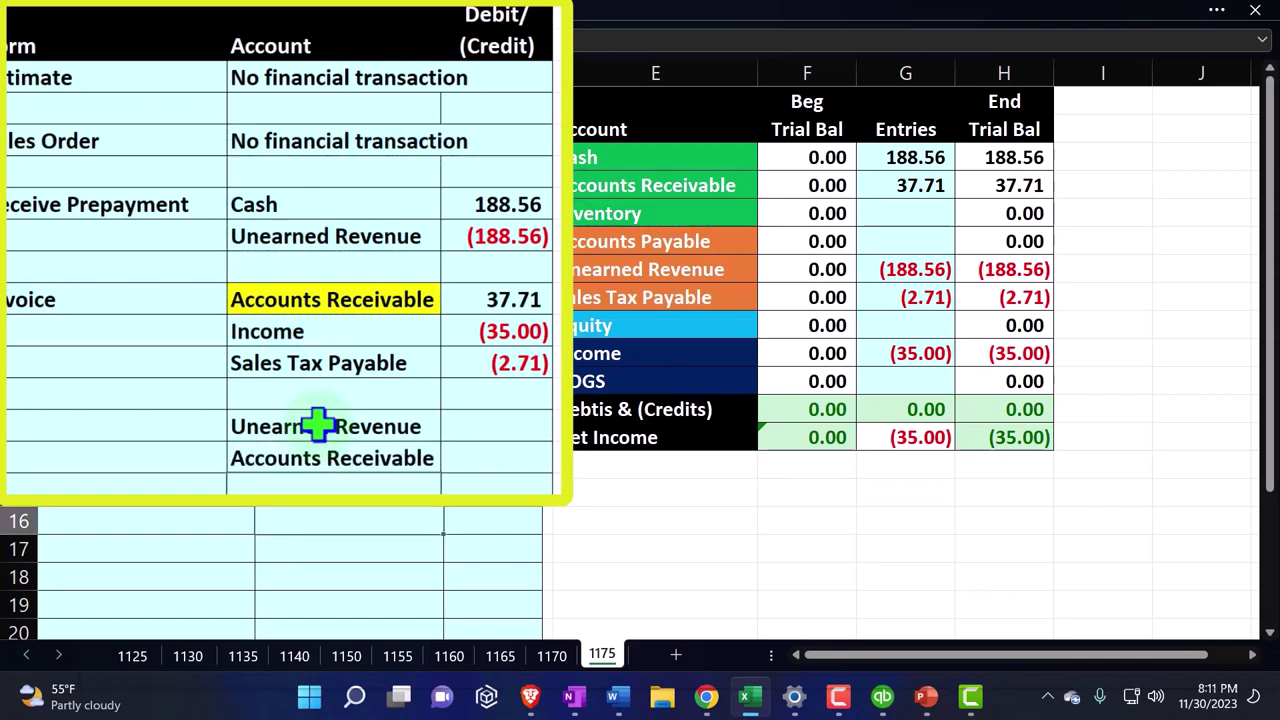
key(Up)
key(Right)
key(Up)
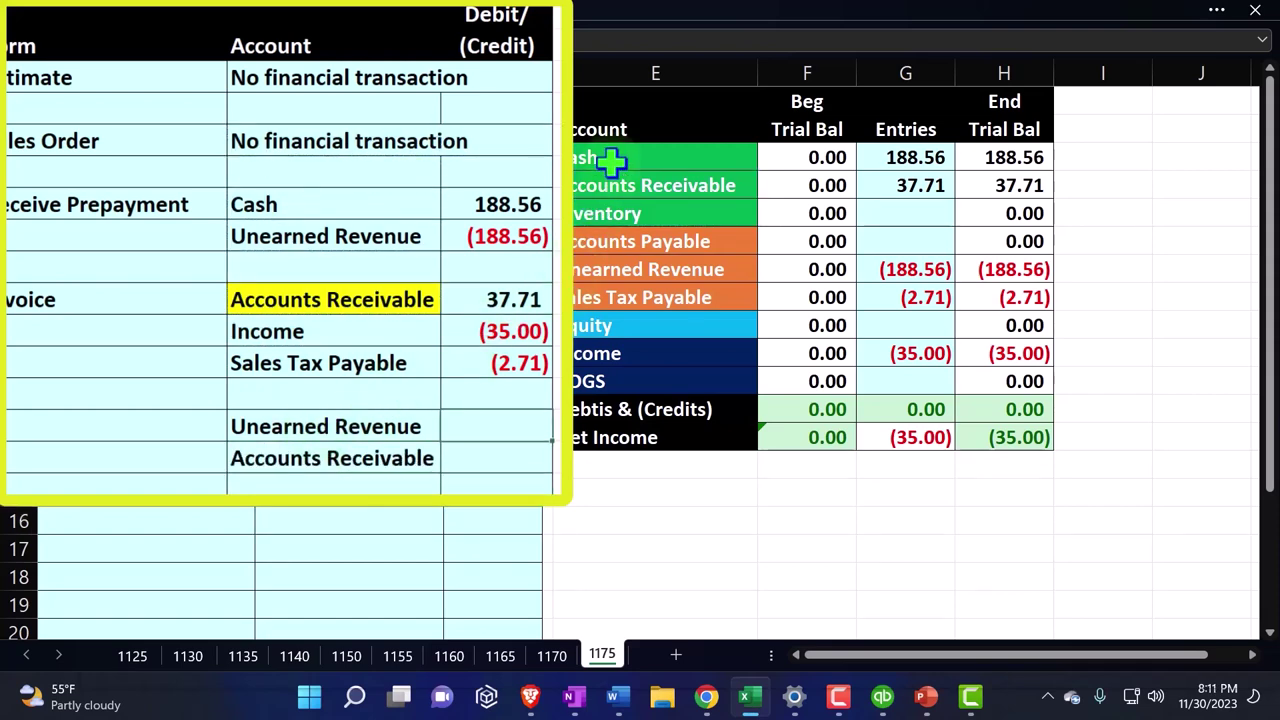
- Debit Unearned Revenue 37.71 by linking C14 to the invoice amount =C10
click(612, 195)
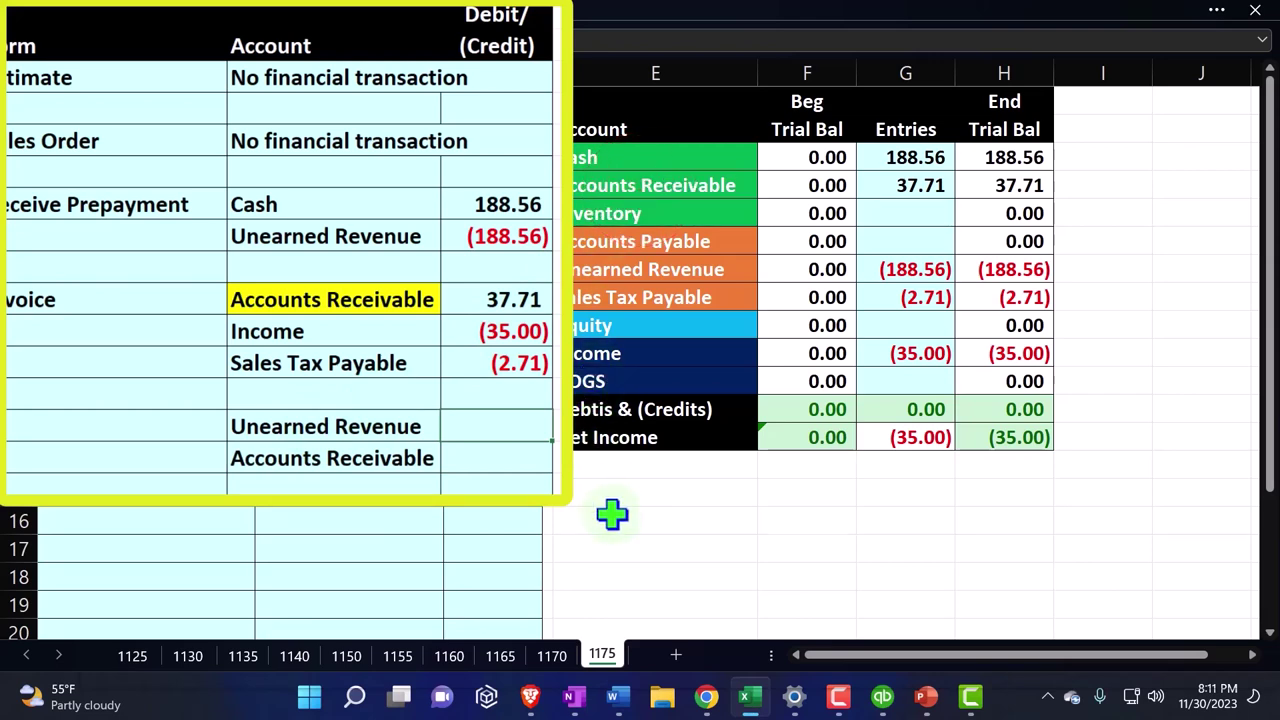
text(=)
key(Up)
key(Up)
key(Up)
key(Up)
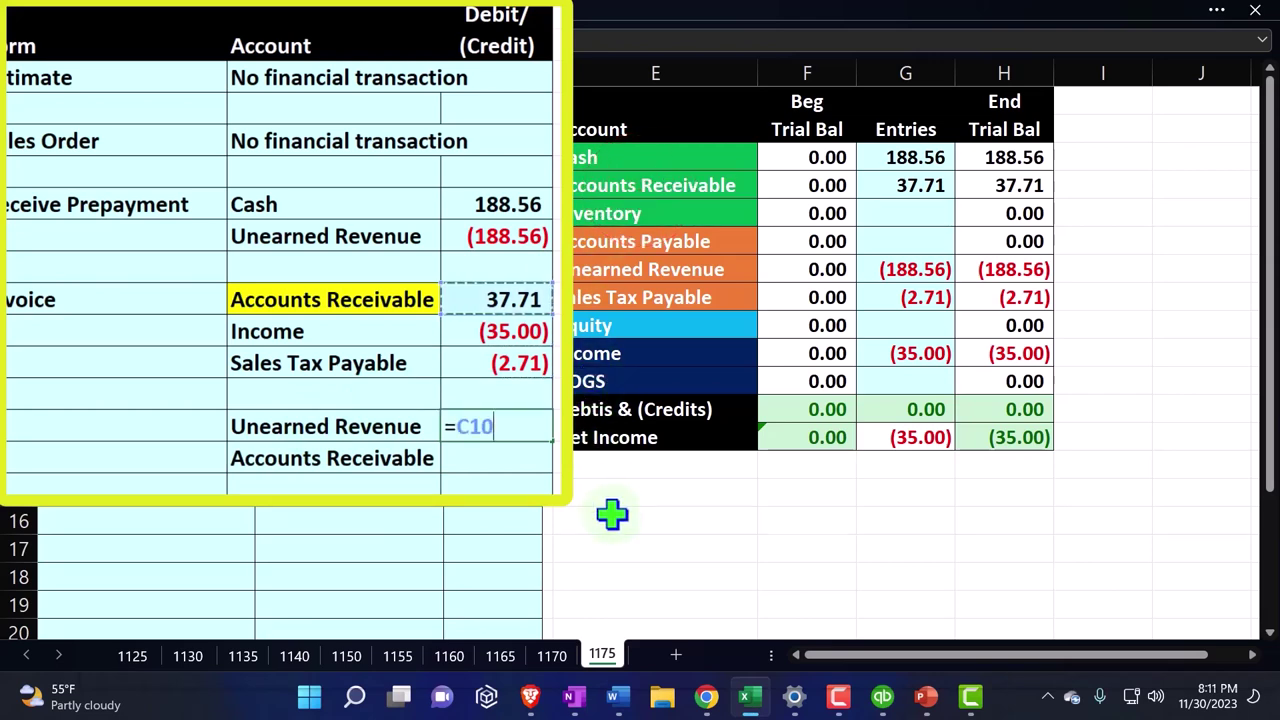
key(Return)
key(Up)
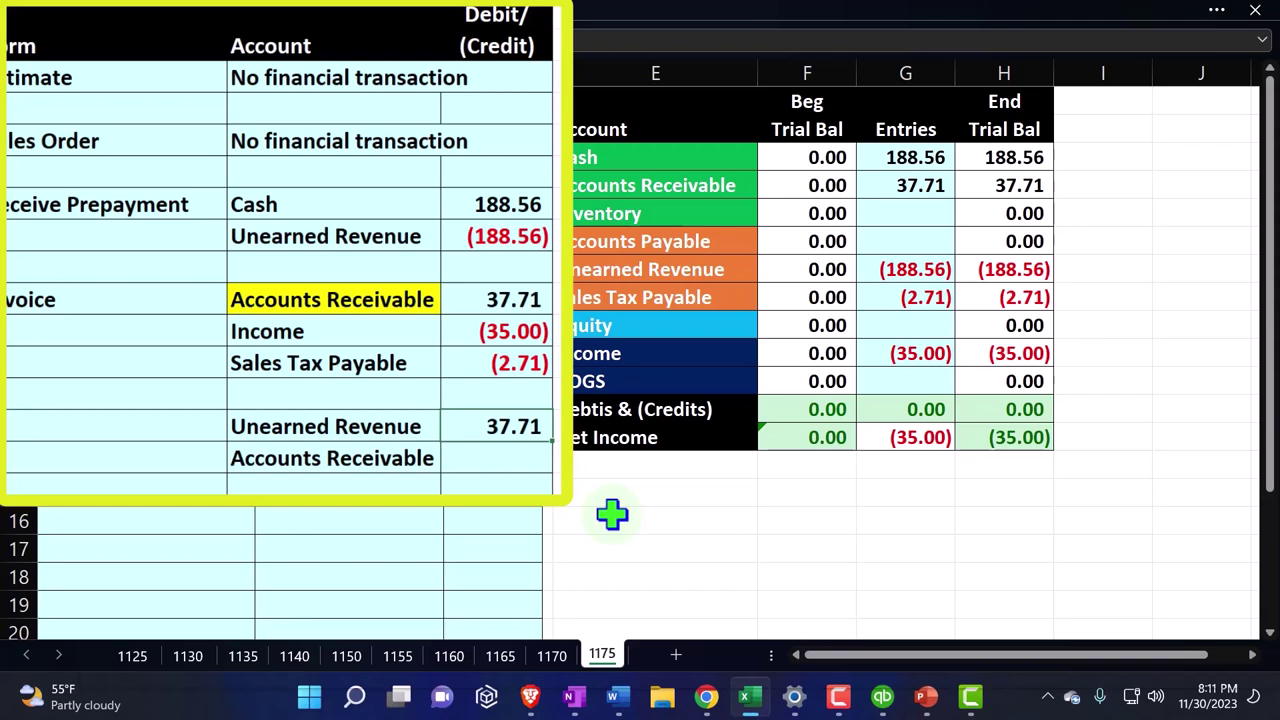
- Credit Accounts Receivable (37.71) in C15 and set its Entries to =C10+C15, totalling 0.00
key(Down)
text(-)
key(Up)
key(Return)
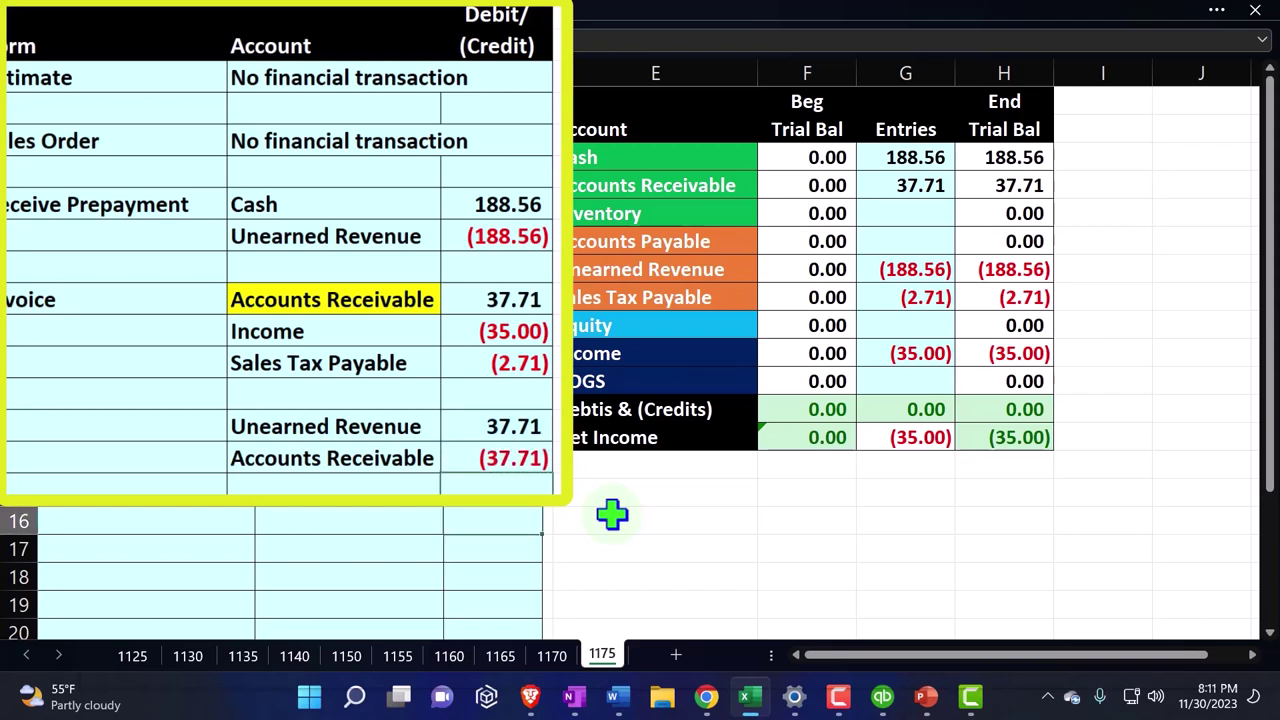
click(935, 187)
text(=C10+)
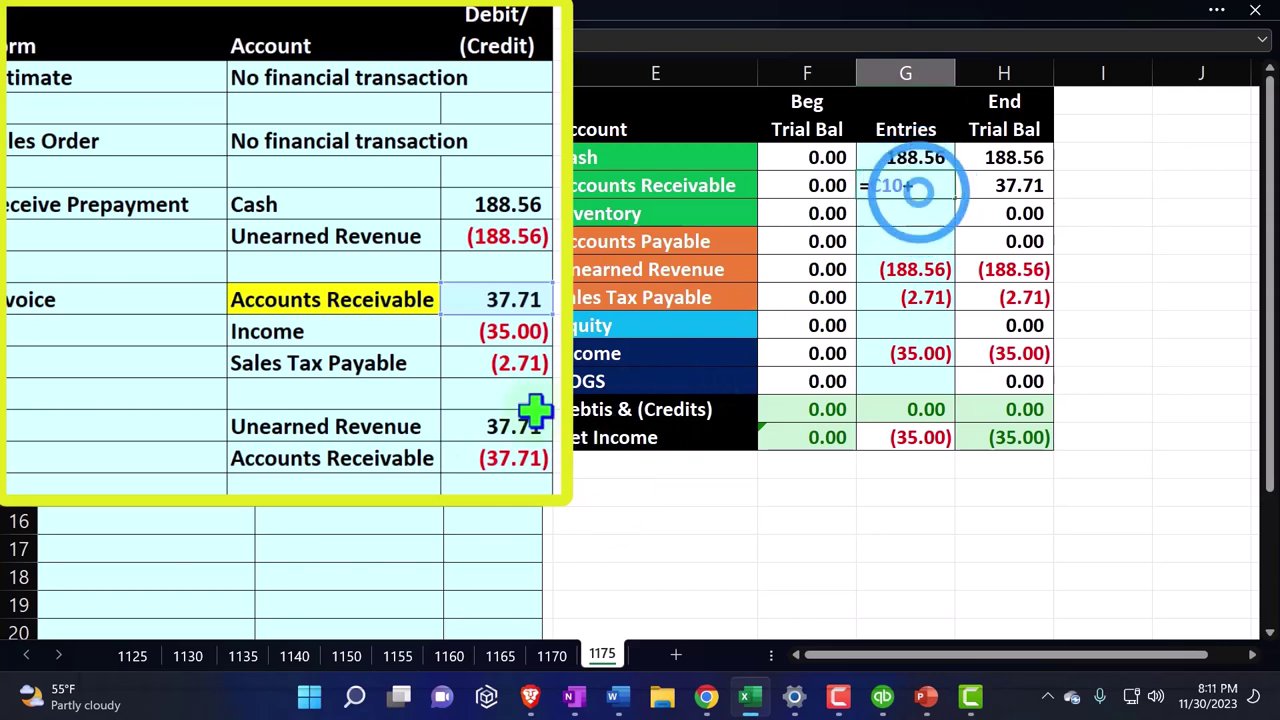
click(507, 426)
key(Return)
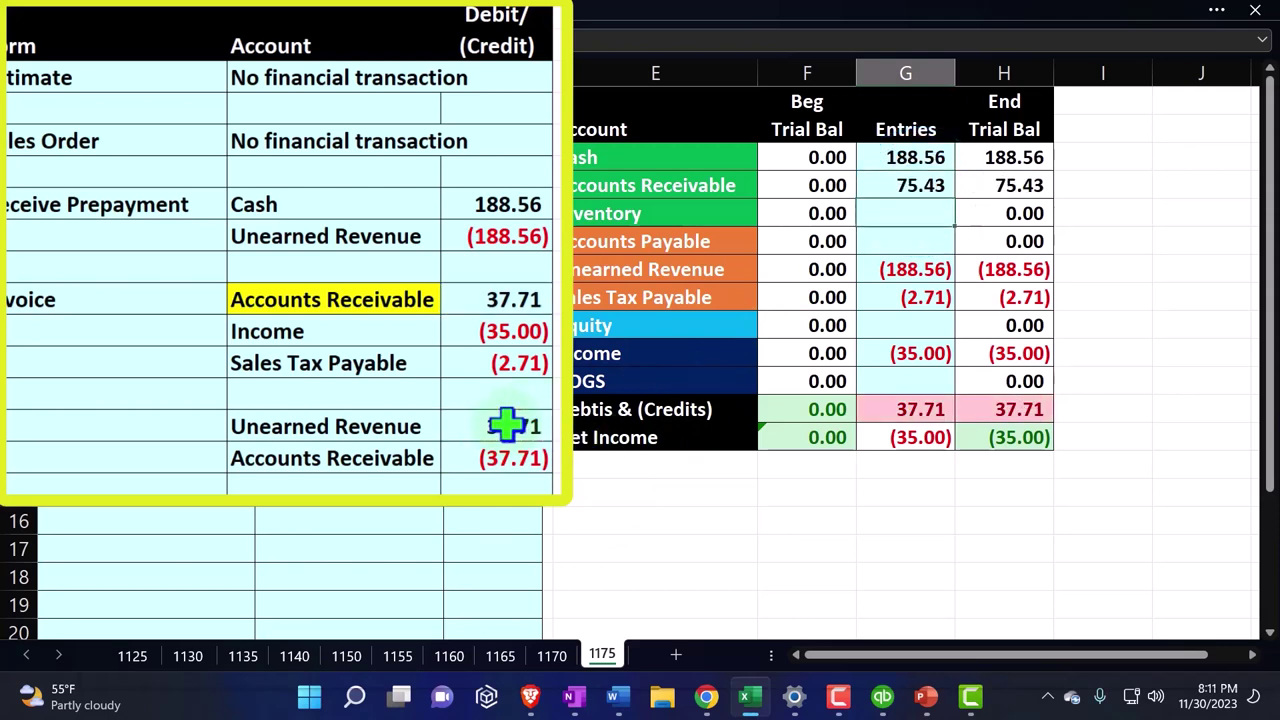
double_click(932, 187)
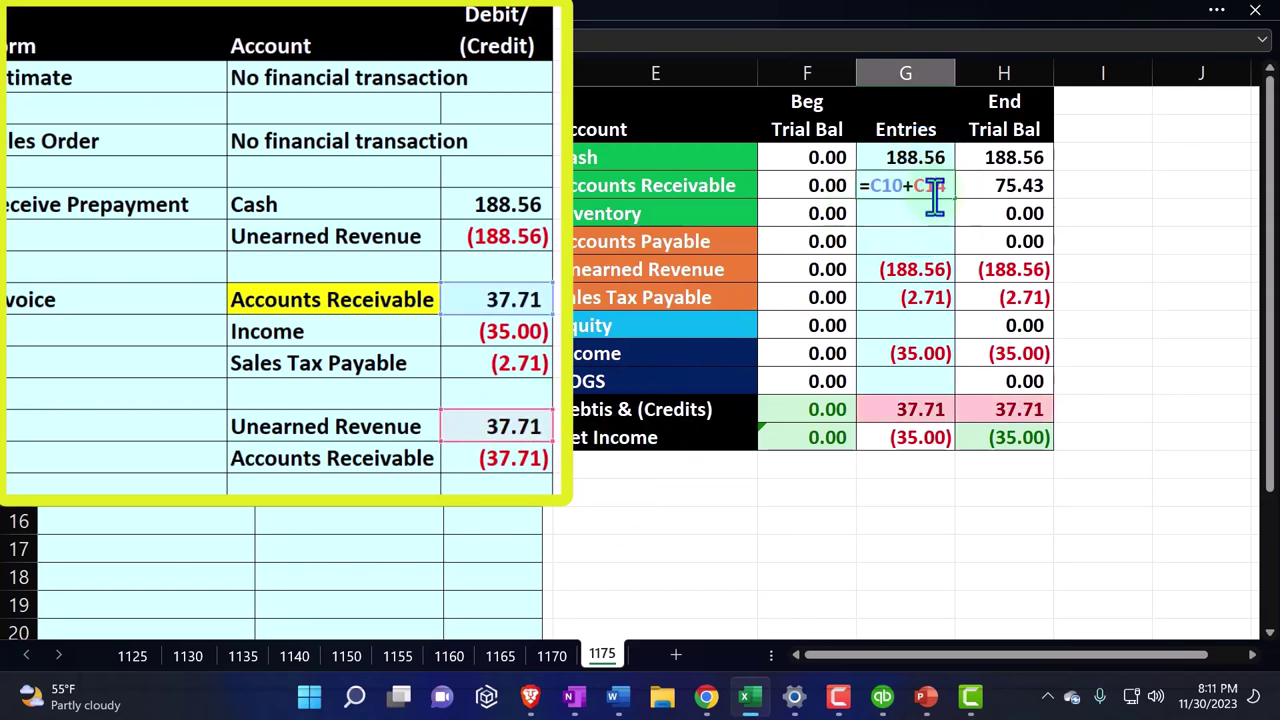
key(BackSpace)
key(BackSpace)
key(BackSpace)
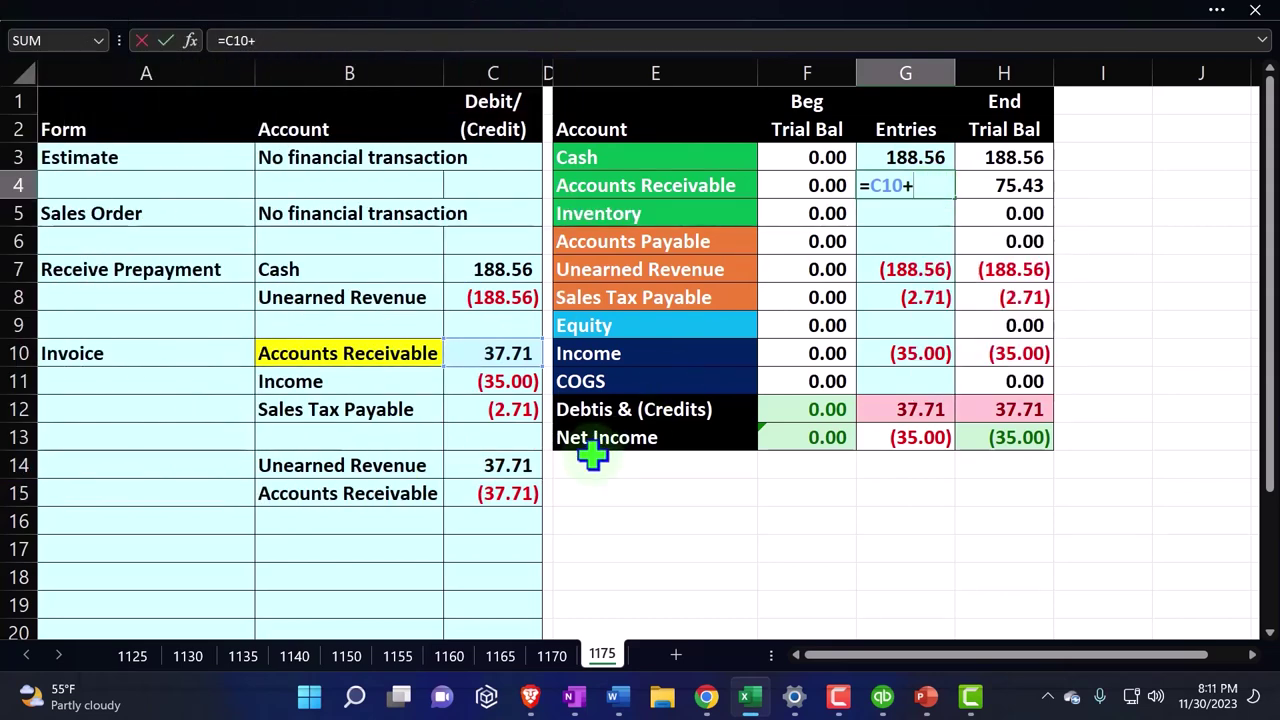
click(522, 488)
key(Return)
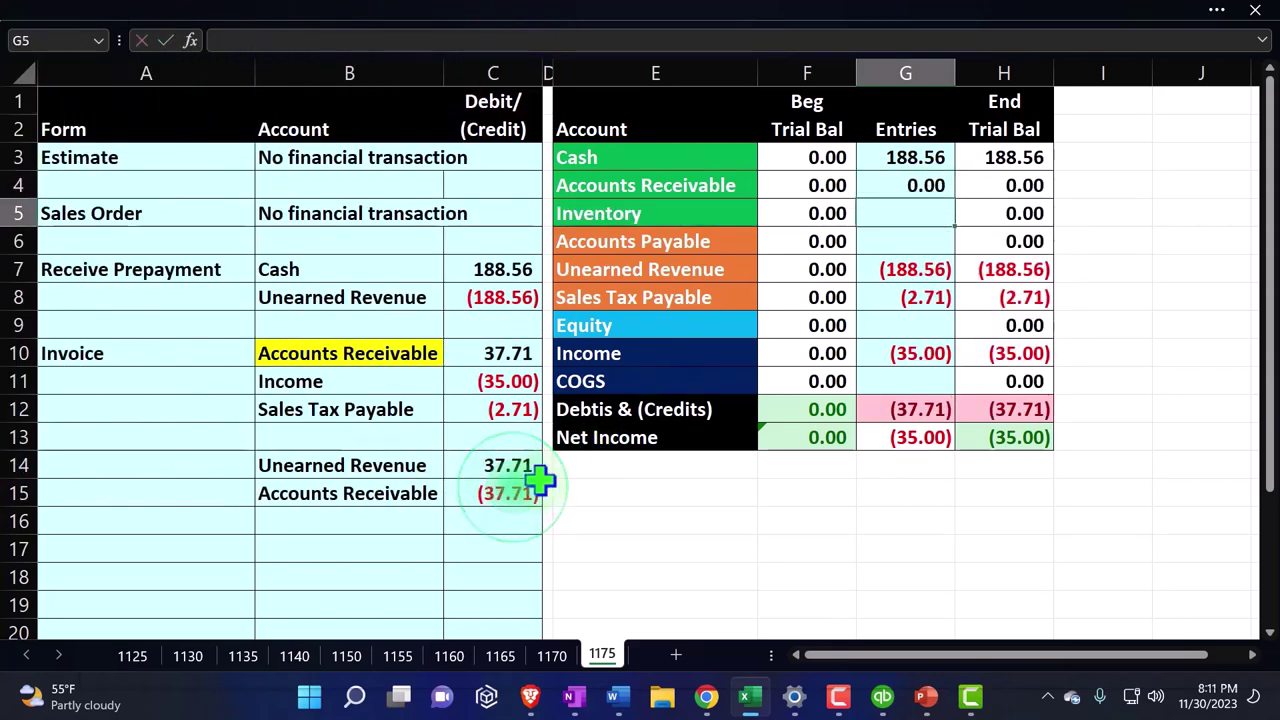
- Add C14 to the Unearned Revenue Entries formula (=C8+C14), bringing it to (150.85)
double_click(908, 264)
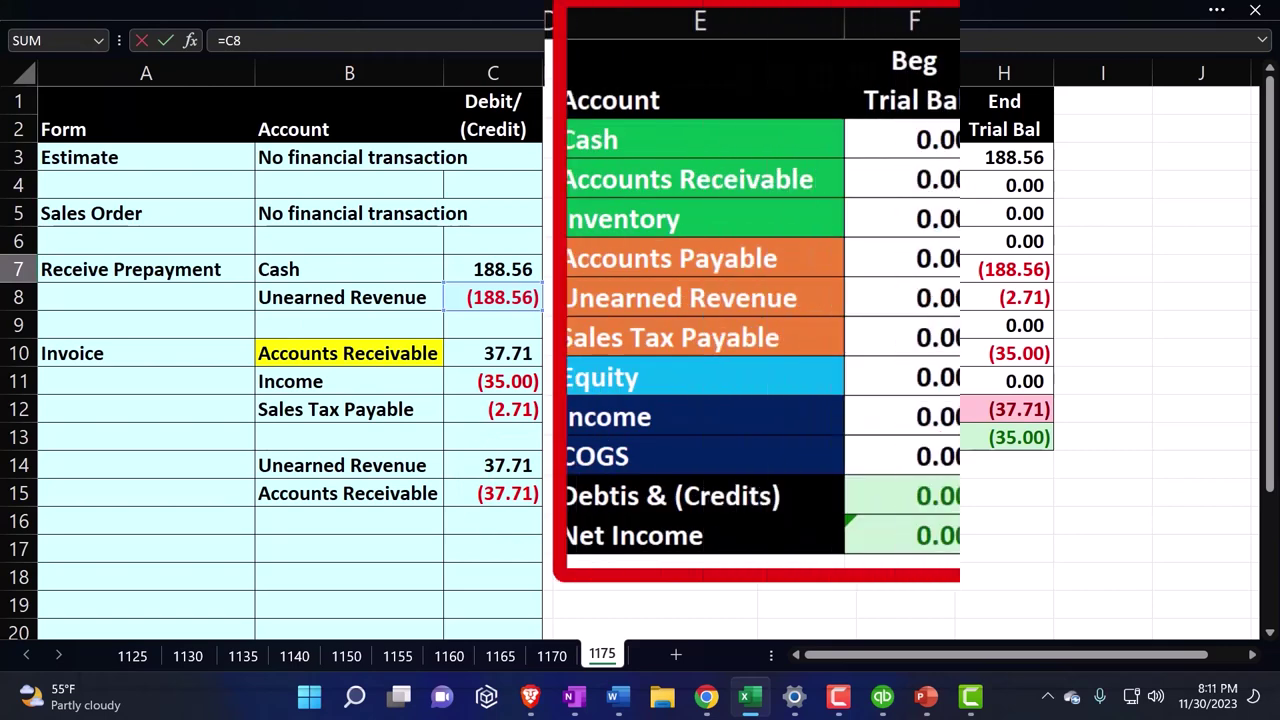
text(+)
click(512, 462)
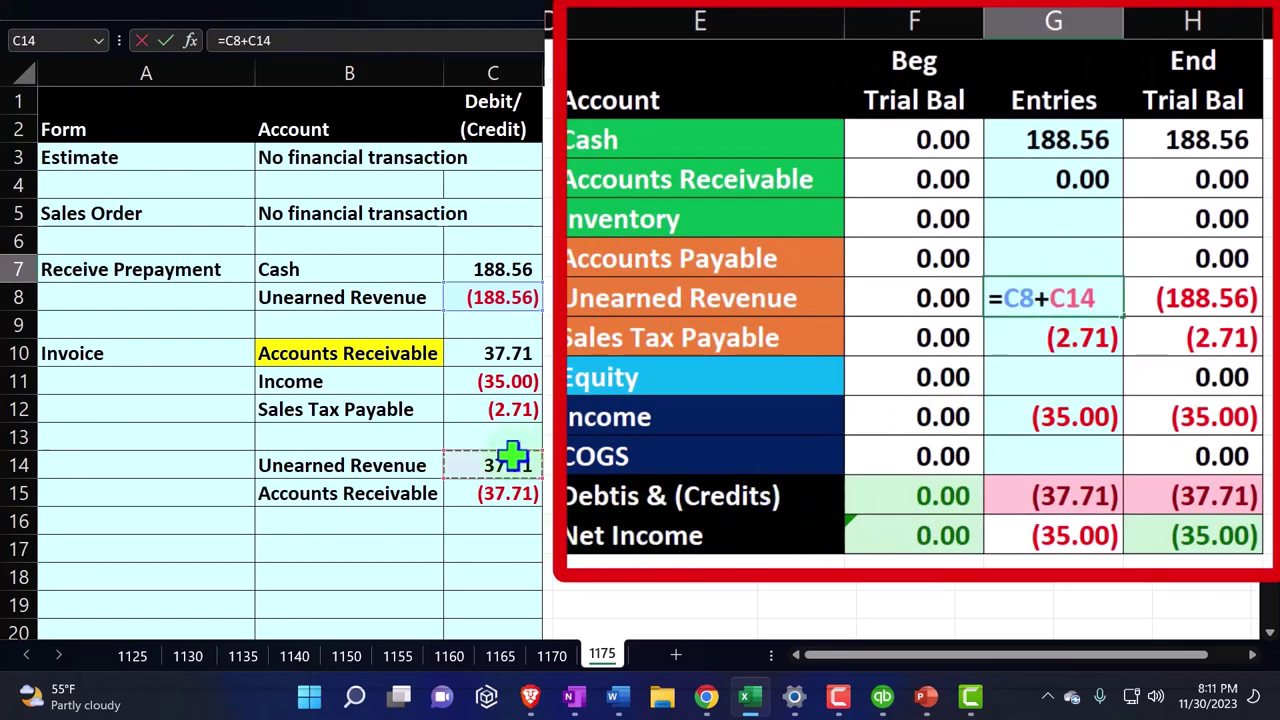
key(Return)
click(1238, 295)
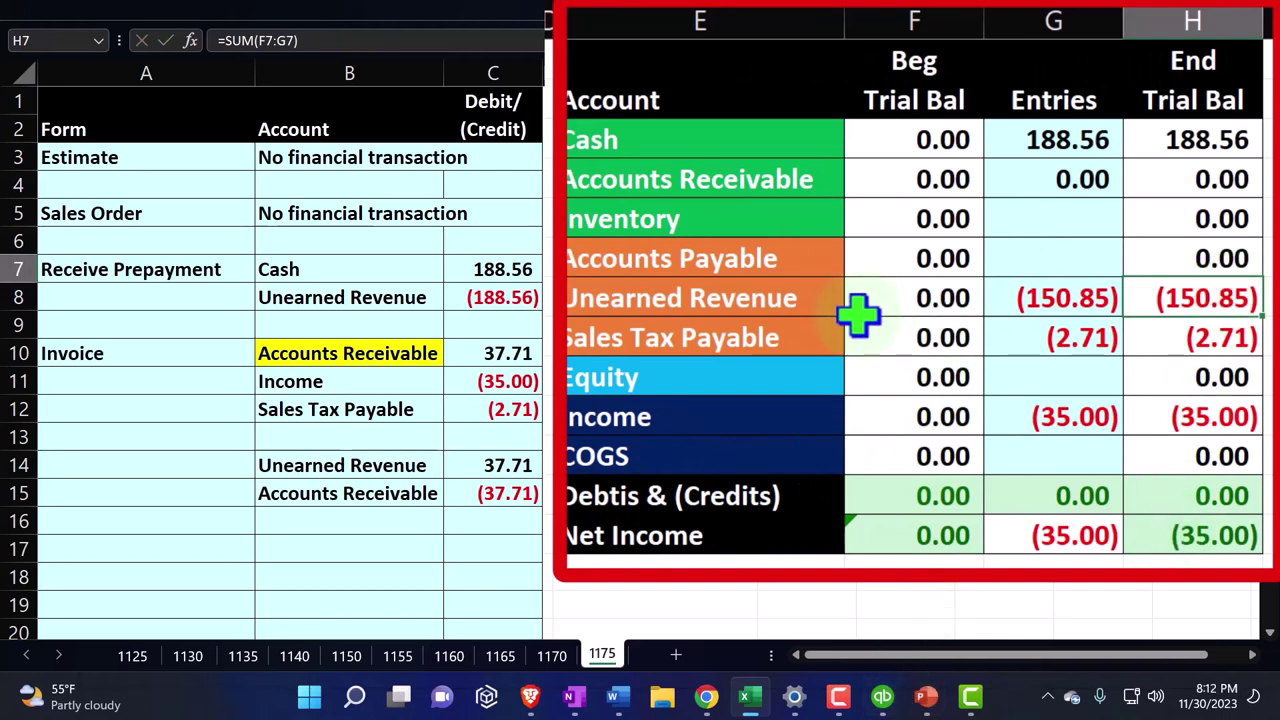
click(316, 353)
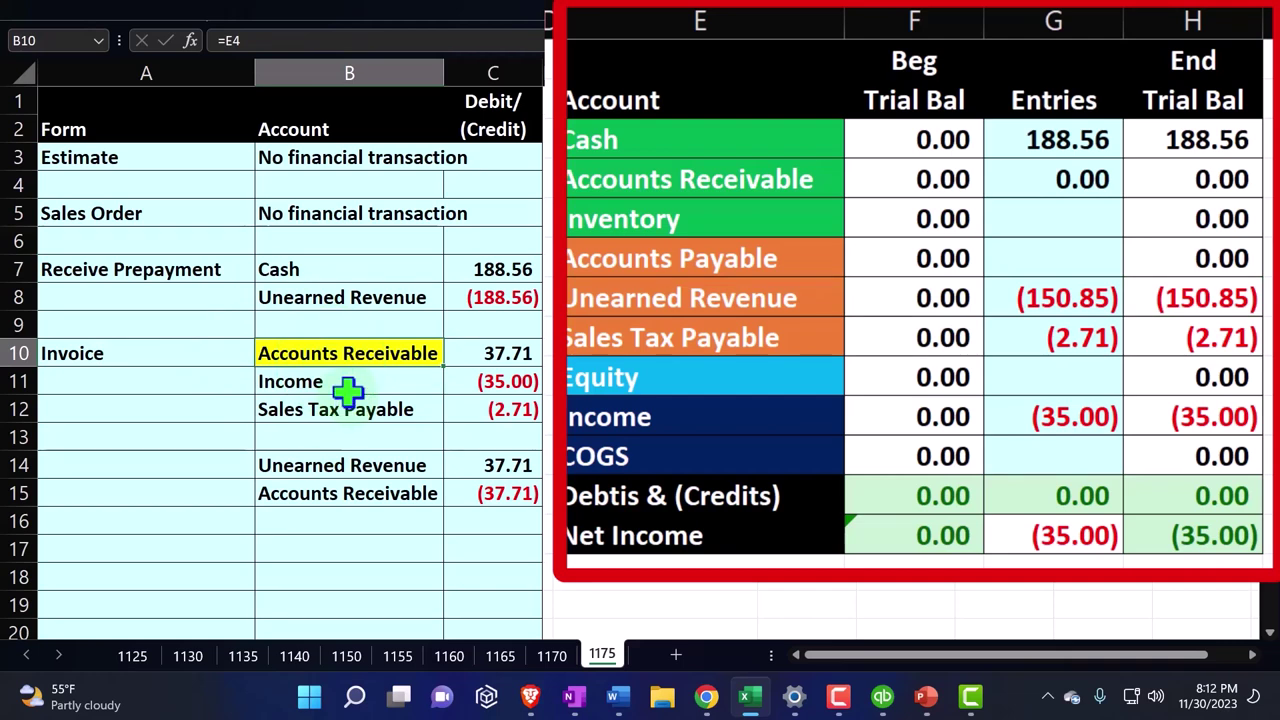
drag(337, 462, 470, 483)
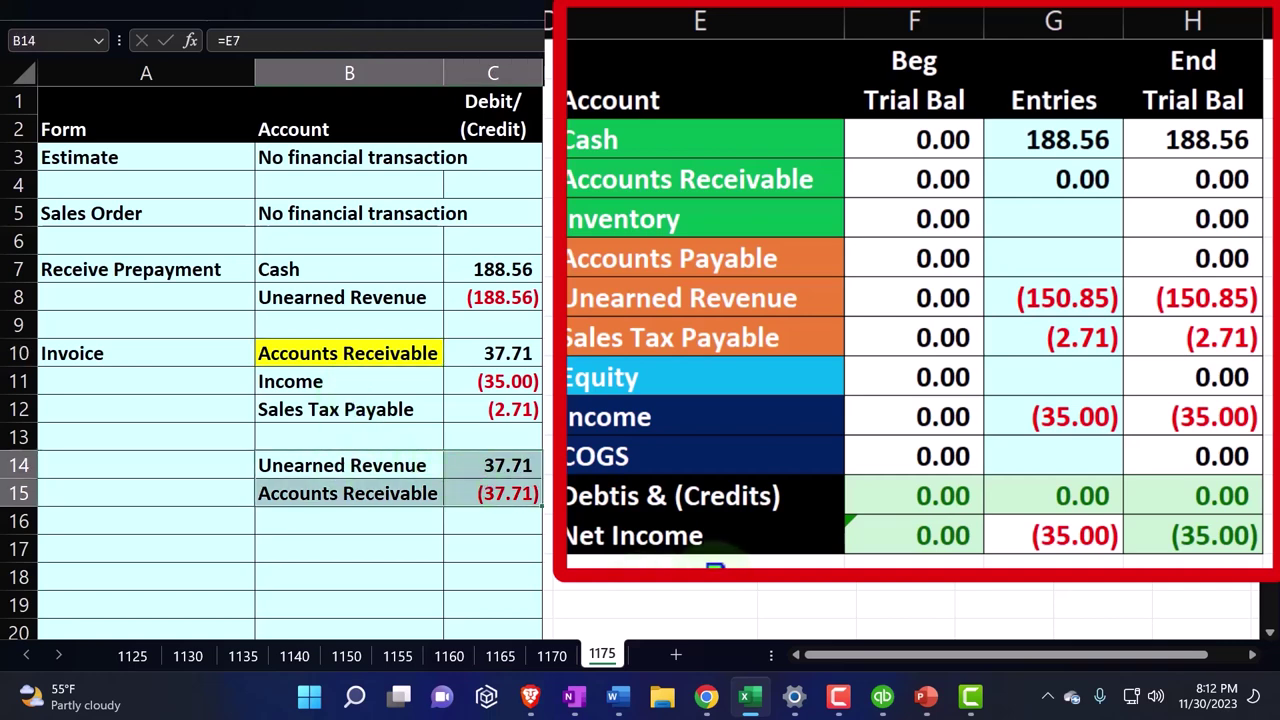
click(655, 466)
- Save invoice 1106 in QuickBooks with the 37.71 prepayment credit applied, accepting the warning
click(887, 698)
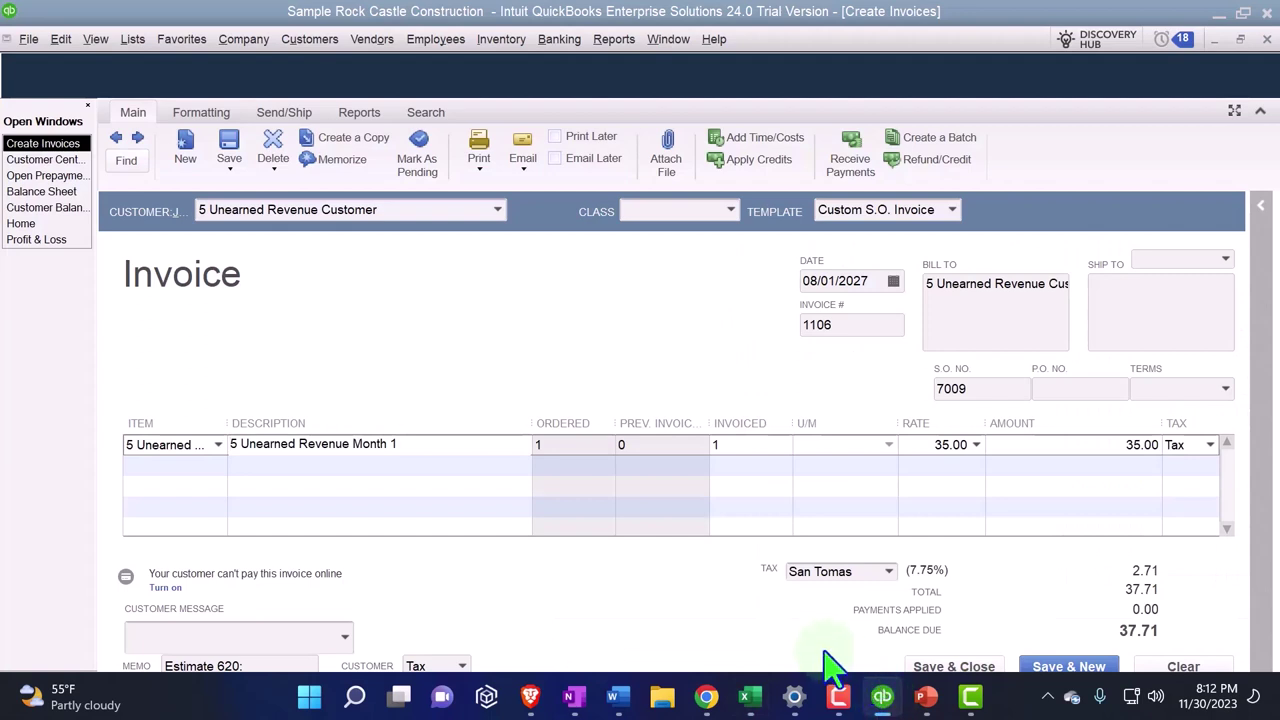
click(1003, 668)
click(1003, 668)
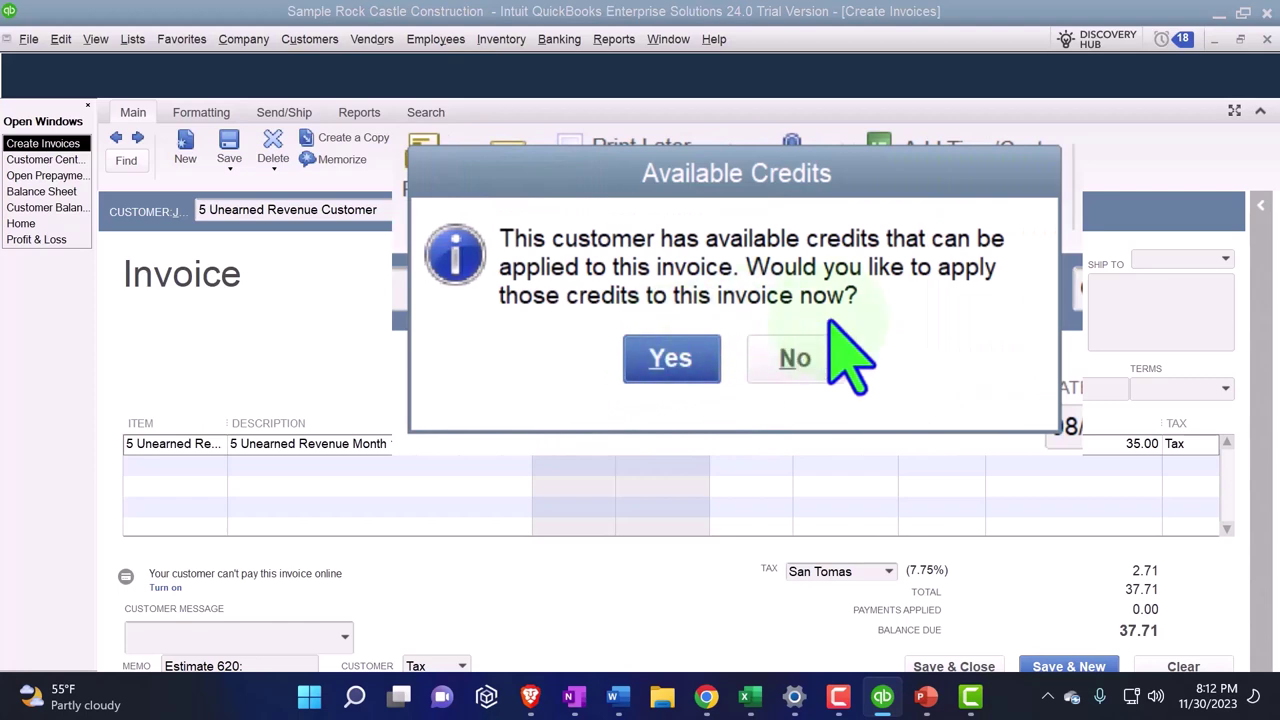
click(680, 360)
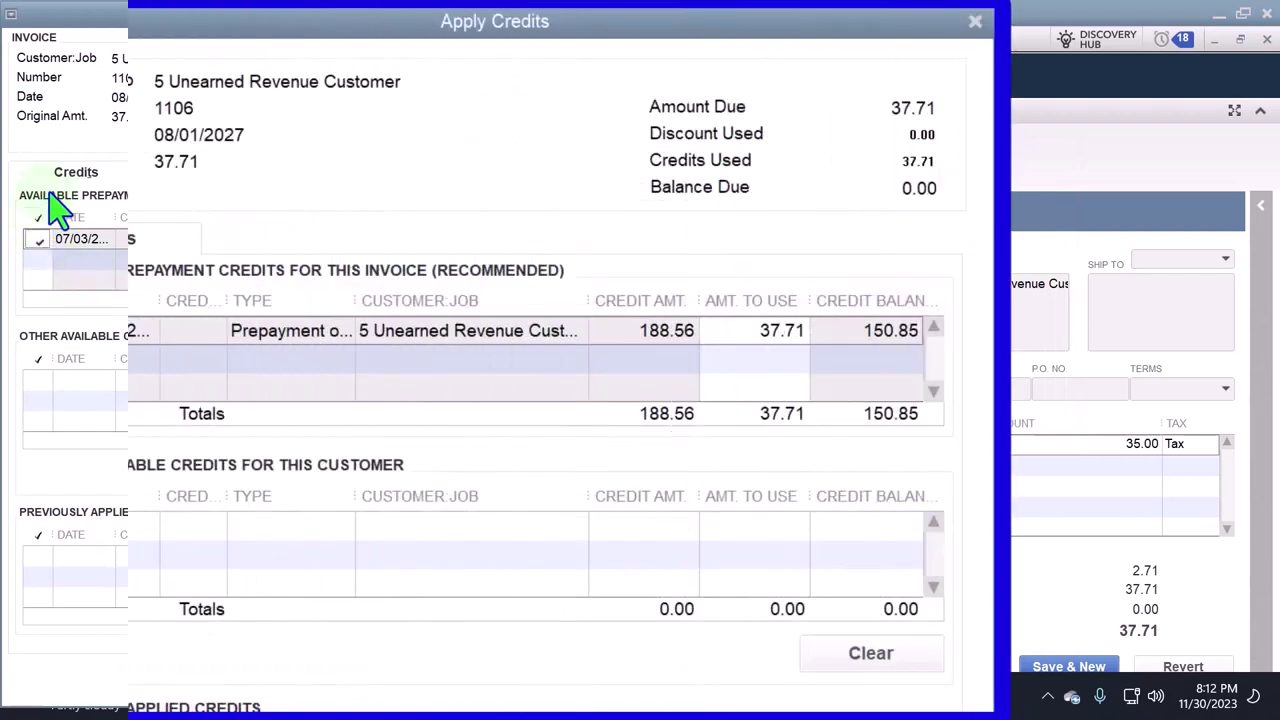
click(262, 290)
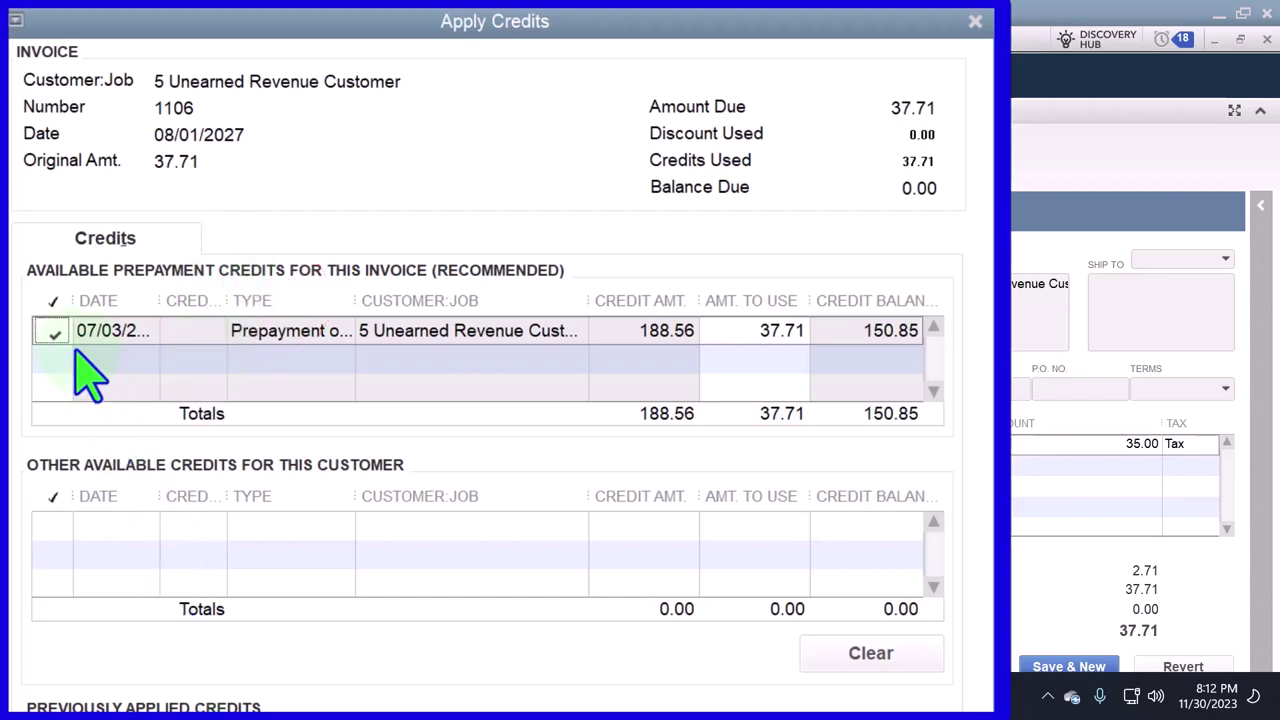
click(752, 362)
click(433, 672)
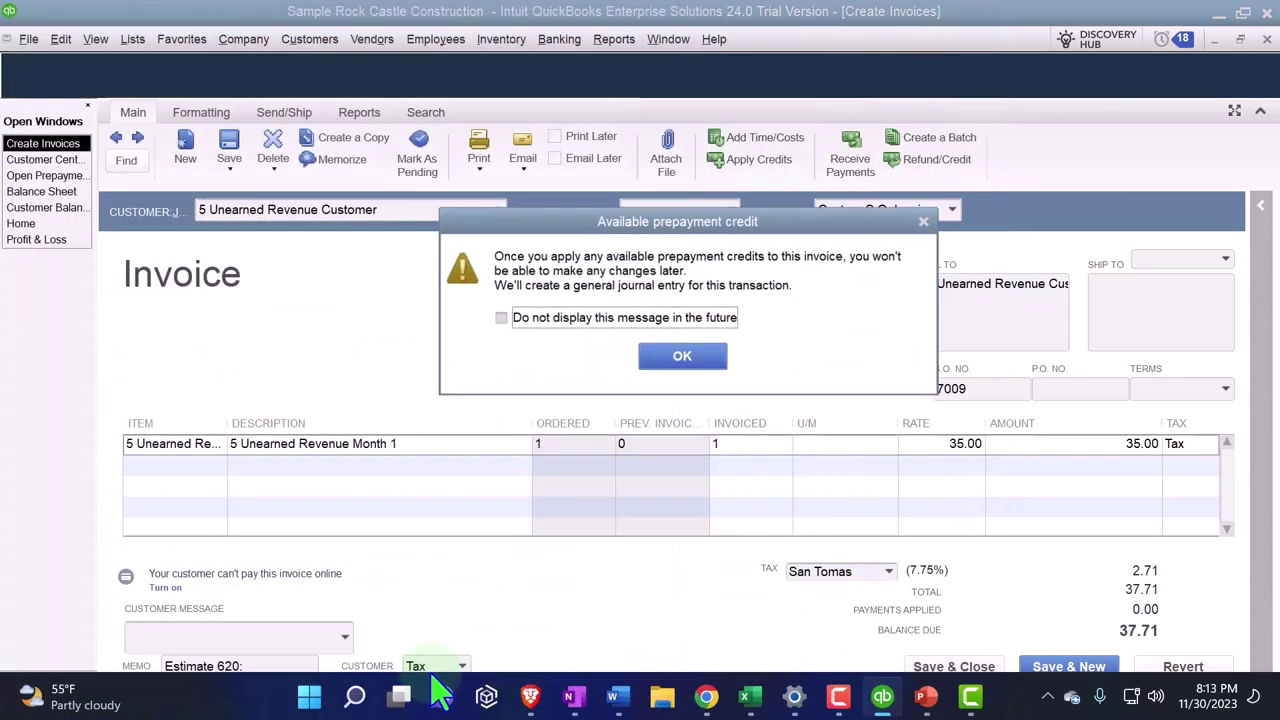
click(714, 362)
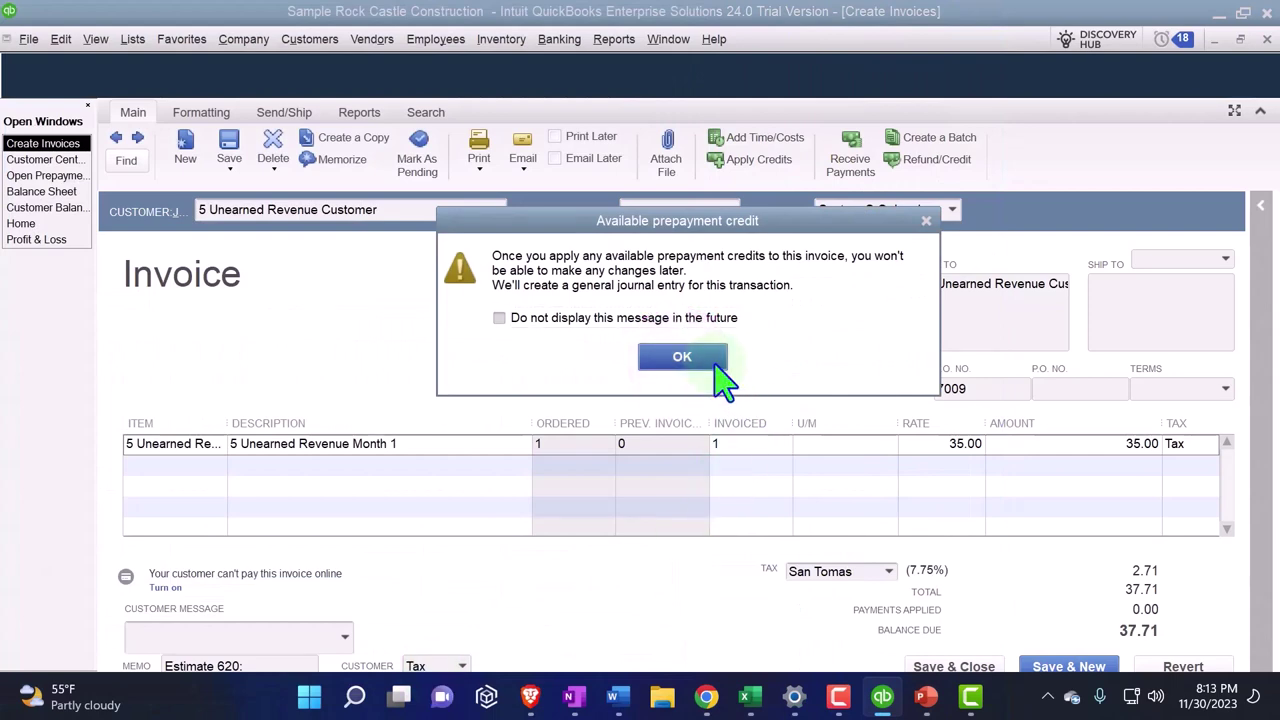
- Reopen invoice 1106 from the customer's transactions to see it paid with 0.00 due
key(Escape)
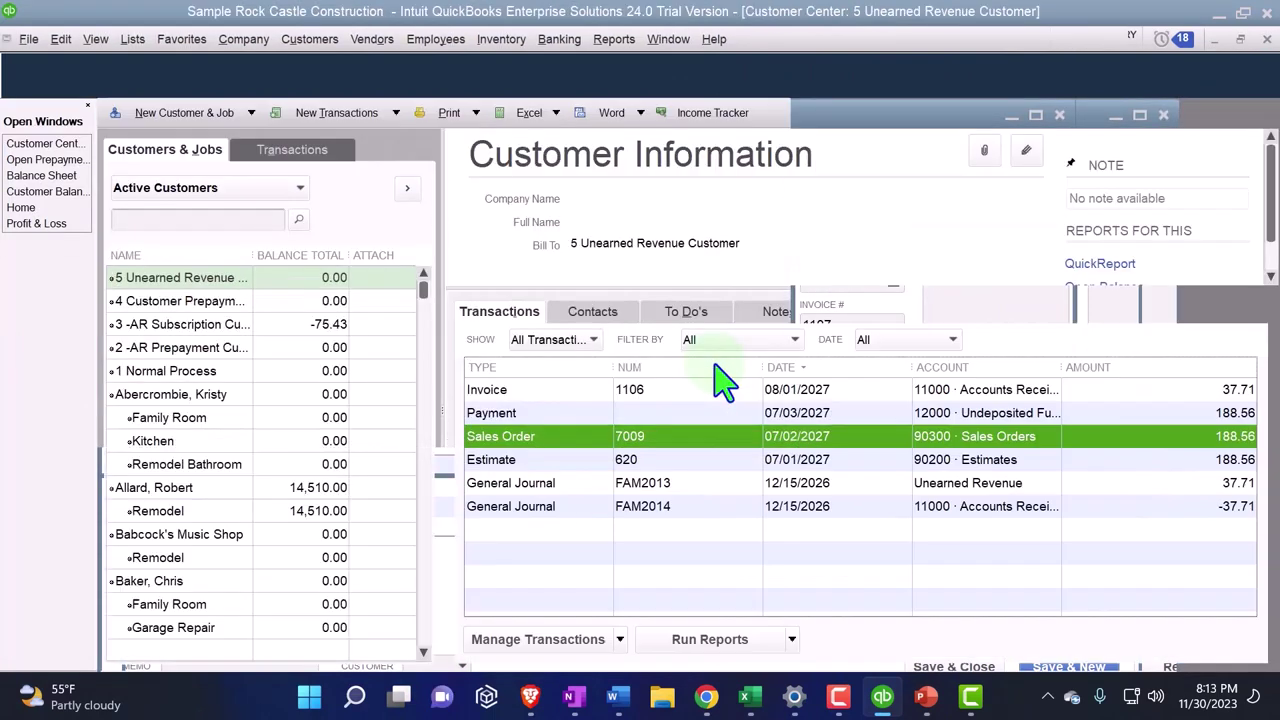
double_click(545, 390)
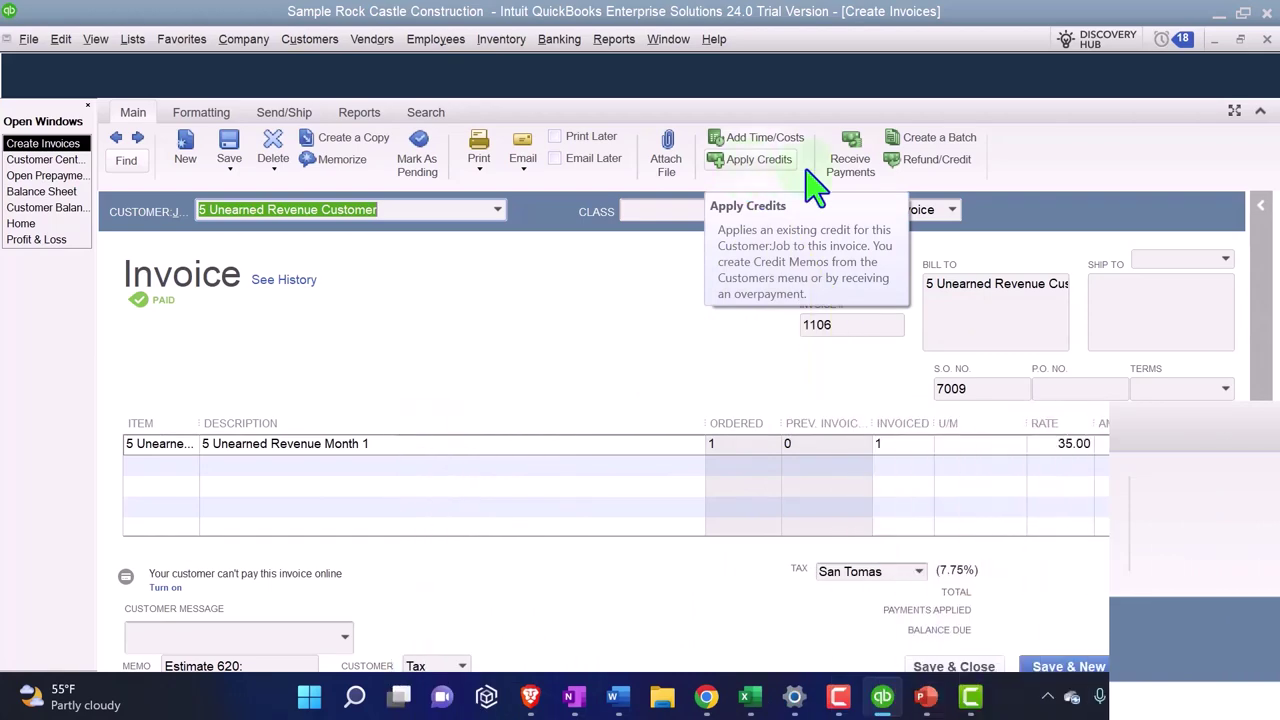
- QuickZoom the Balance Sheet's 92,932.50 Accounts Receivable to confirm invoice 1106 is included
click(1266, 40)
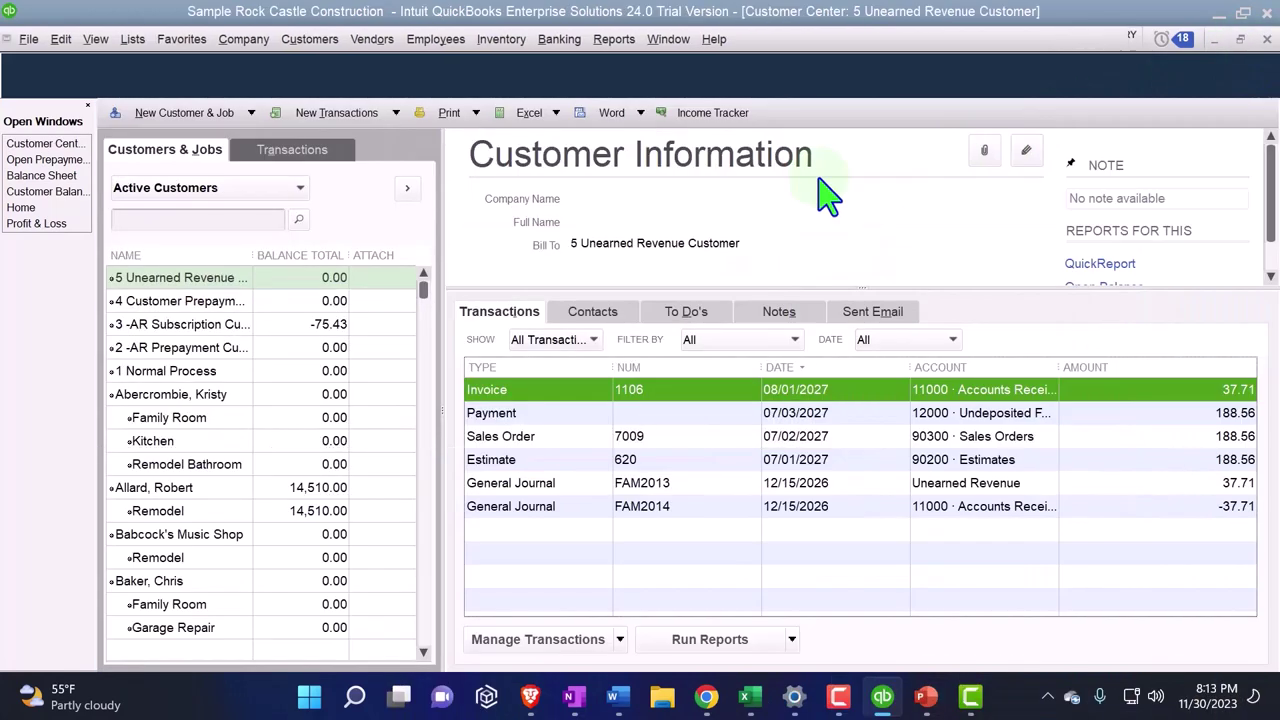
click(38, 176)
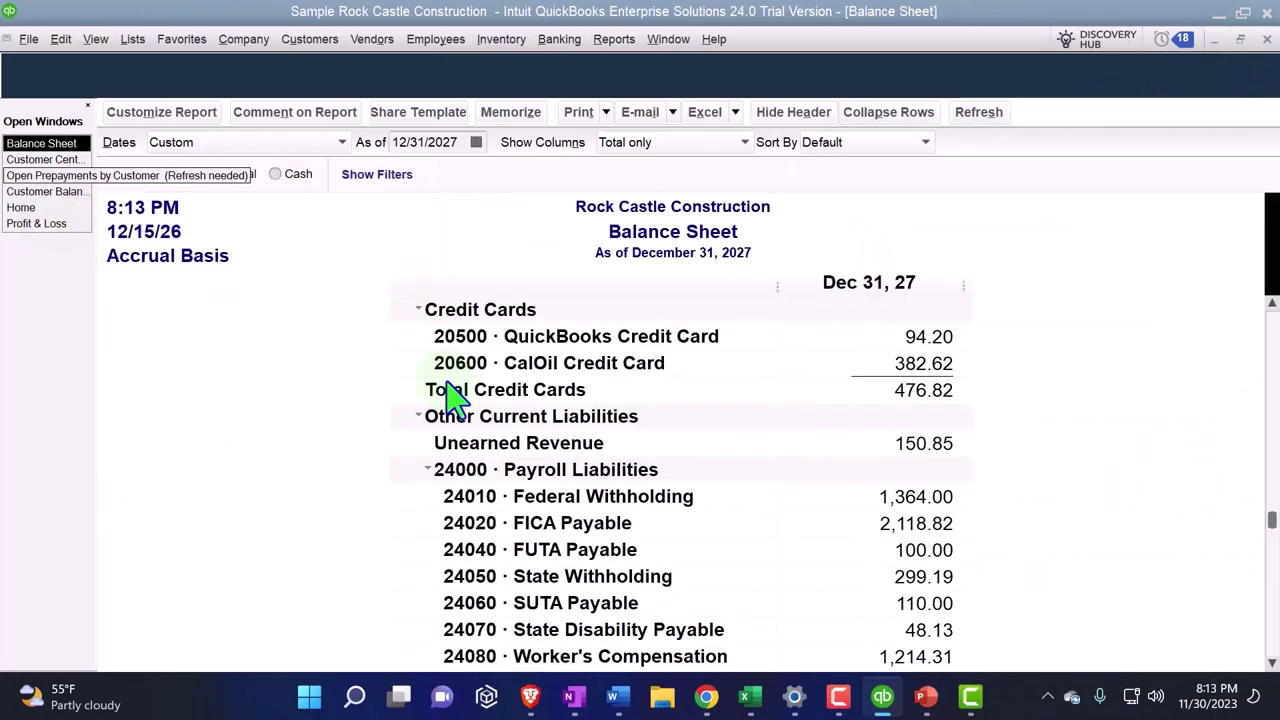
scroll(470, 420, up, 8)
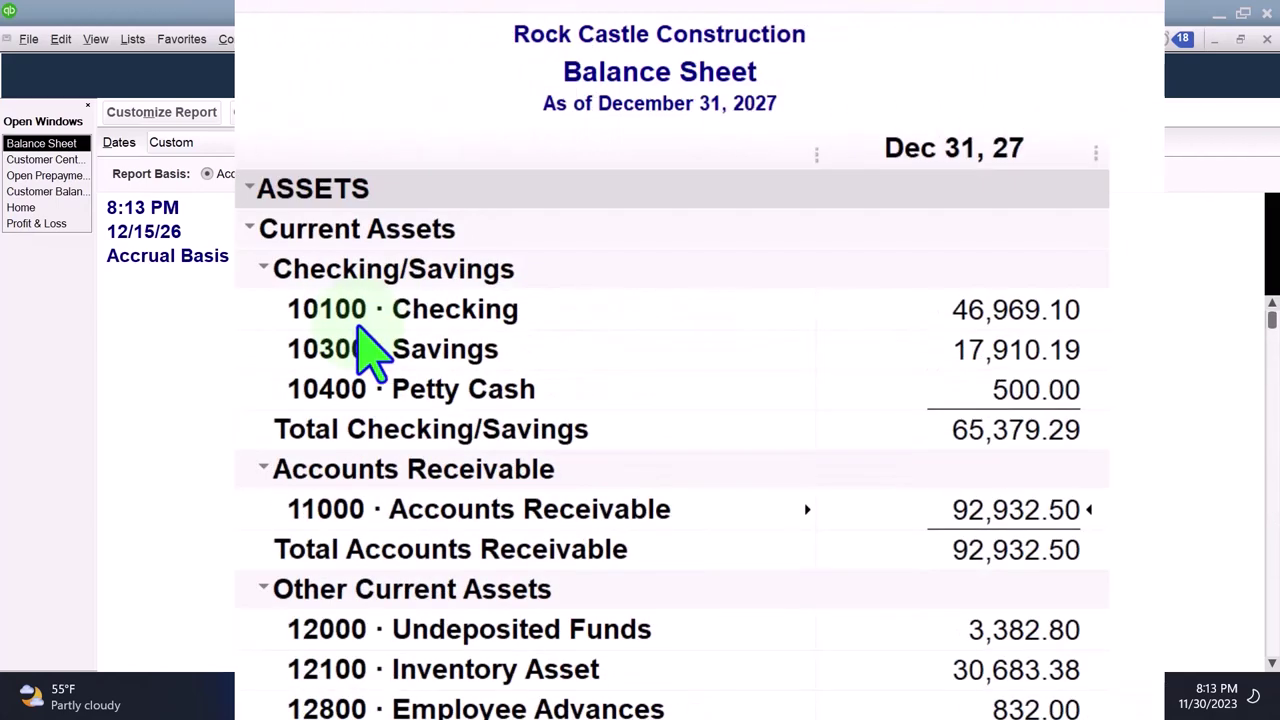
double_click(898, 523)
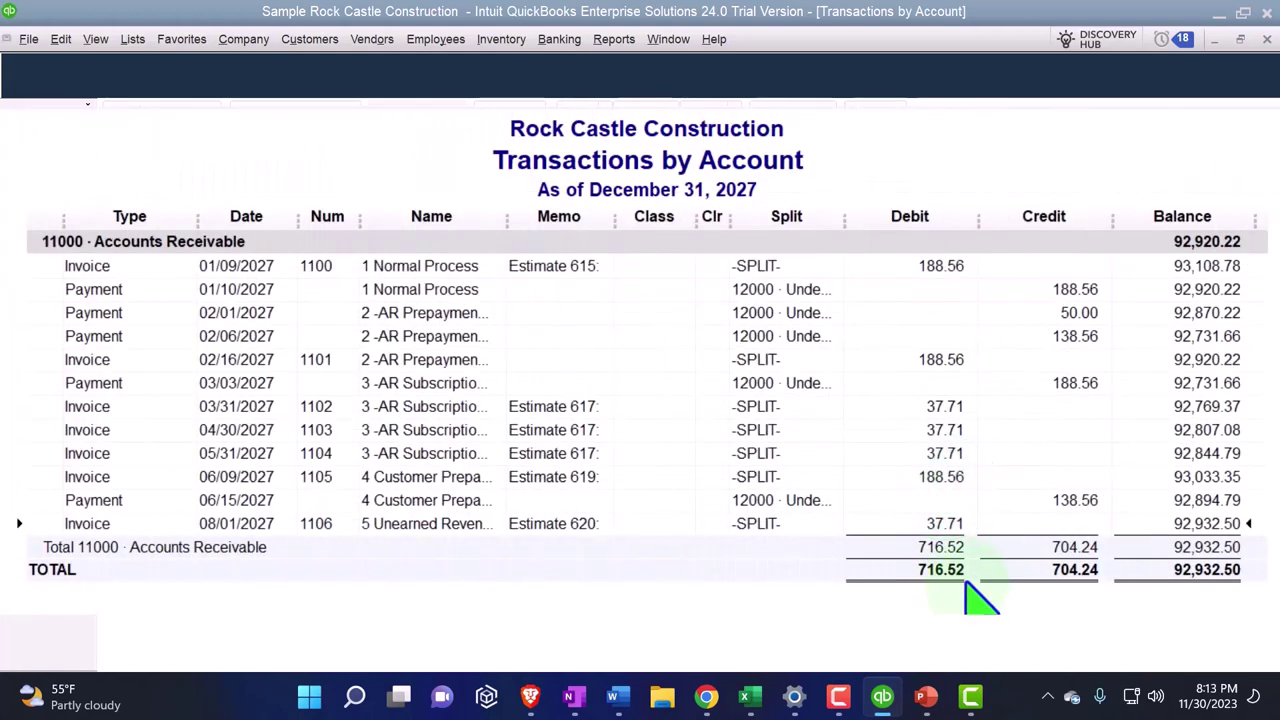
double_click(889, 487)
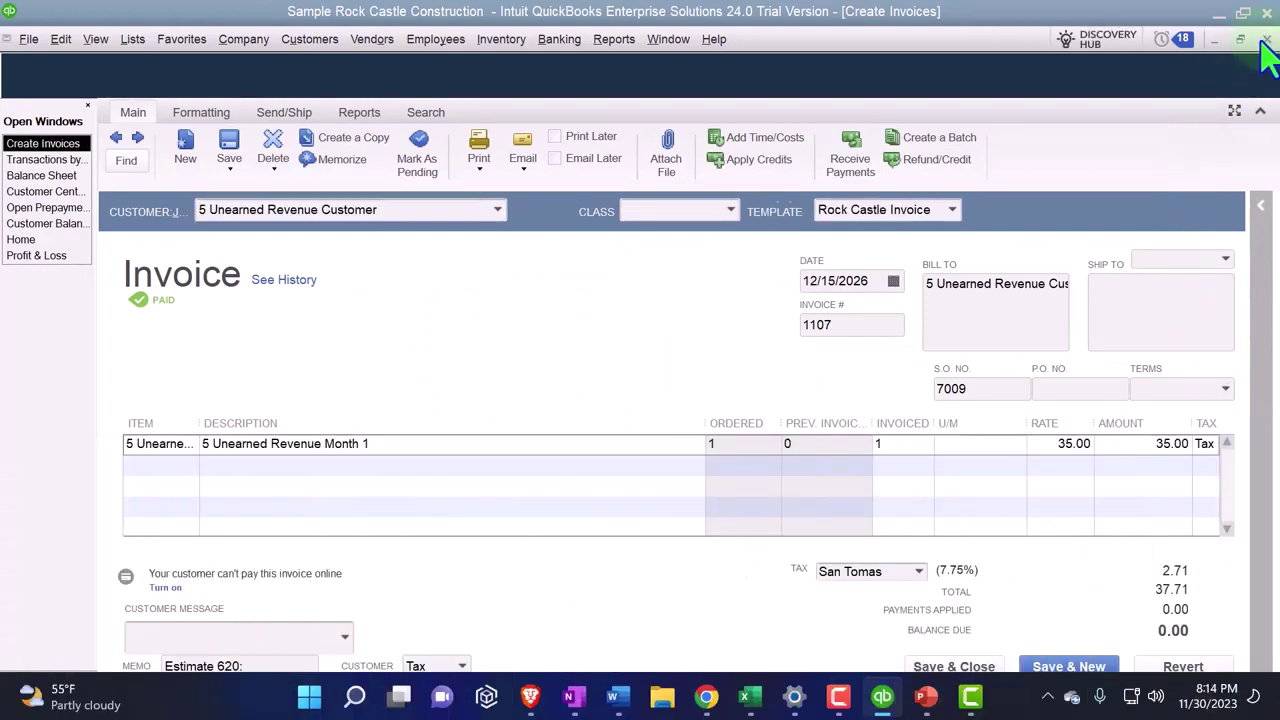
click(1266, 40)
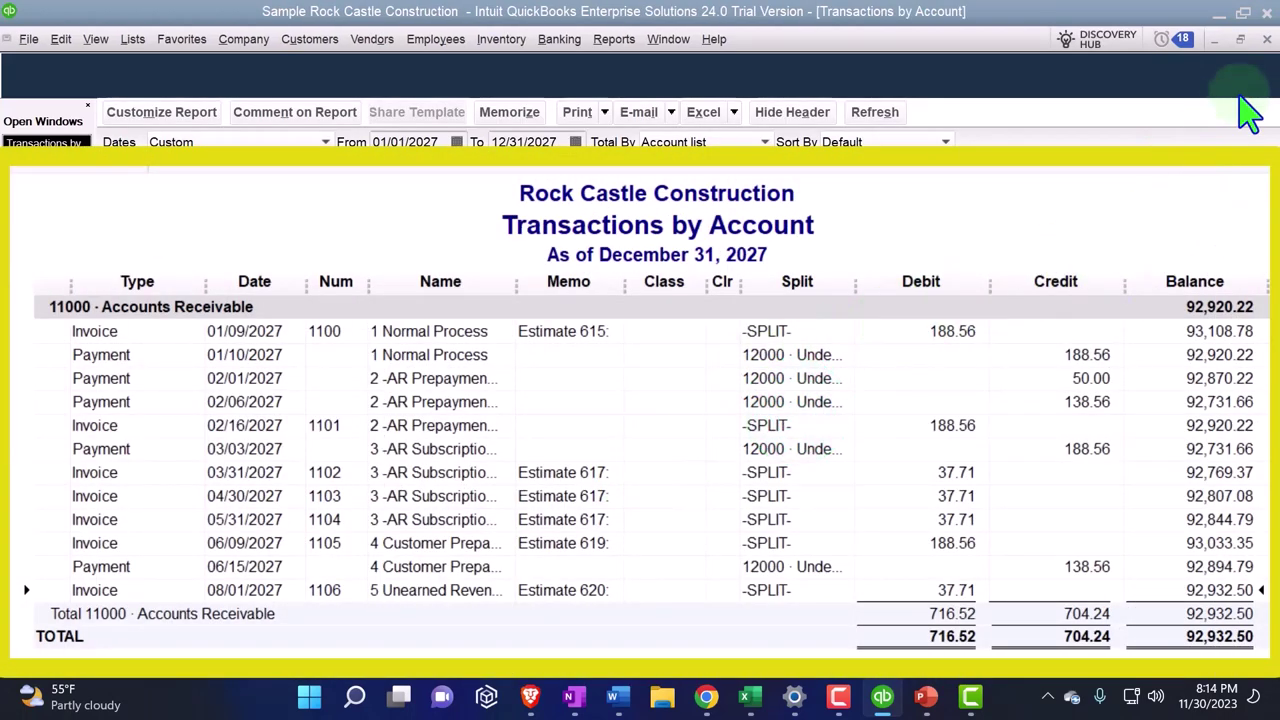
click(1266, 40)
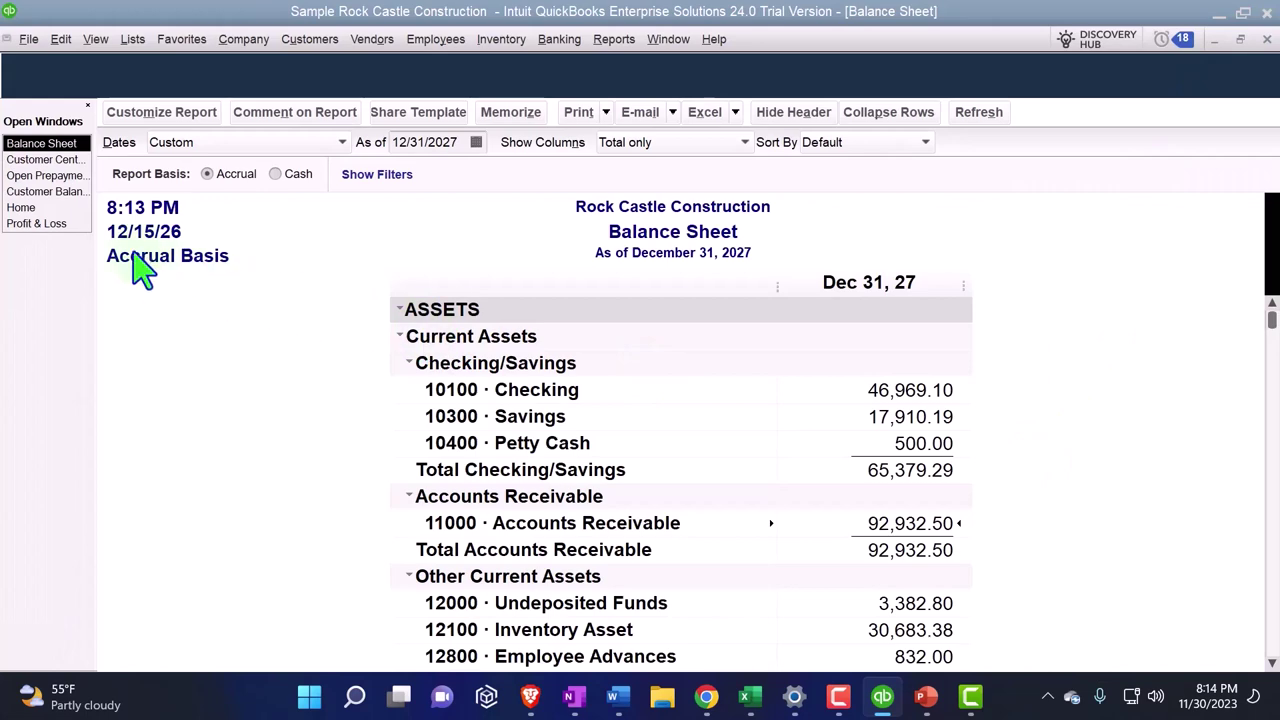
- Review the Profit & Loss report
click(36, 223)
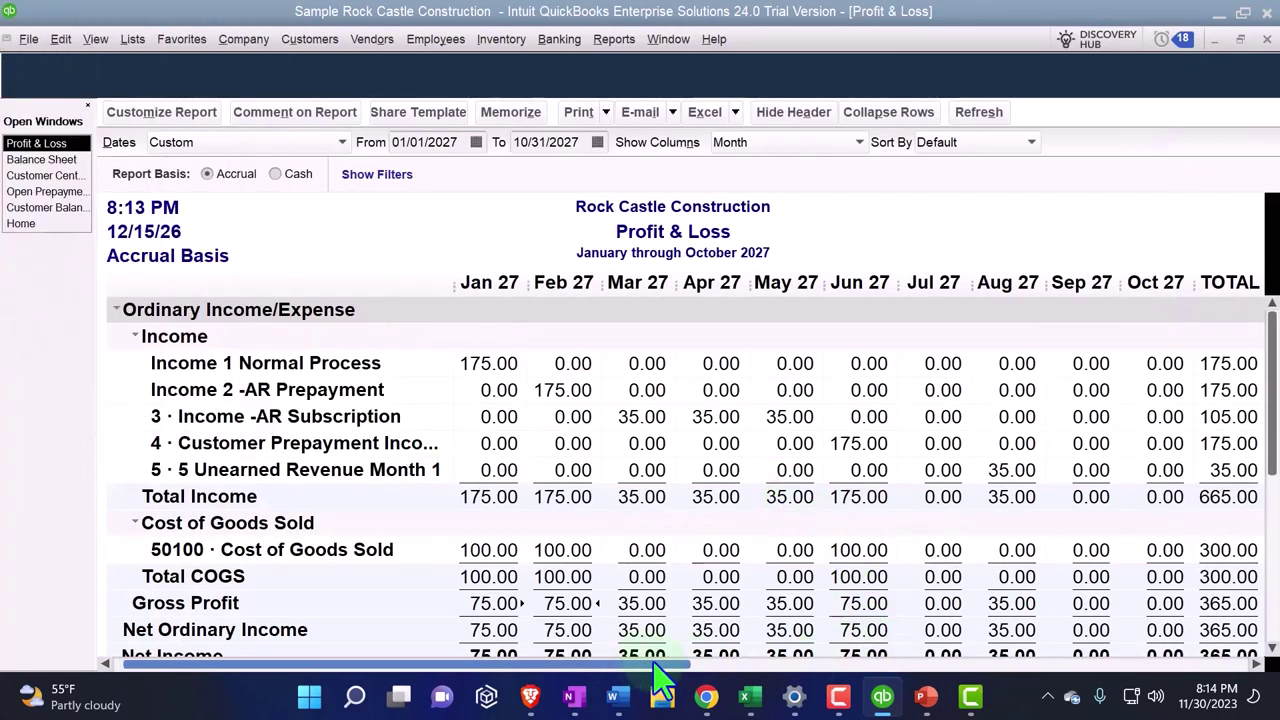
scroll(1125, 523, down, 1)
scroll(1015, 440, up, 1)
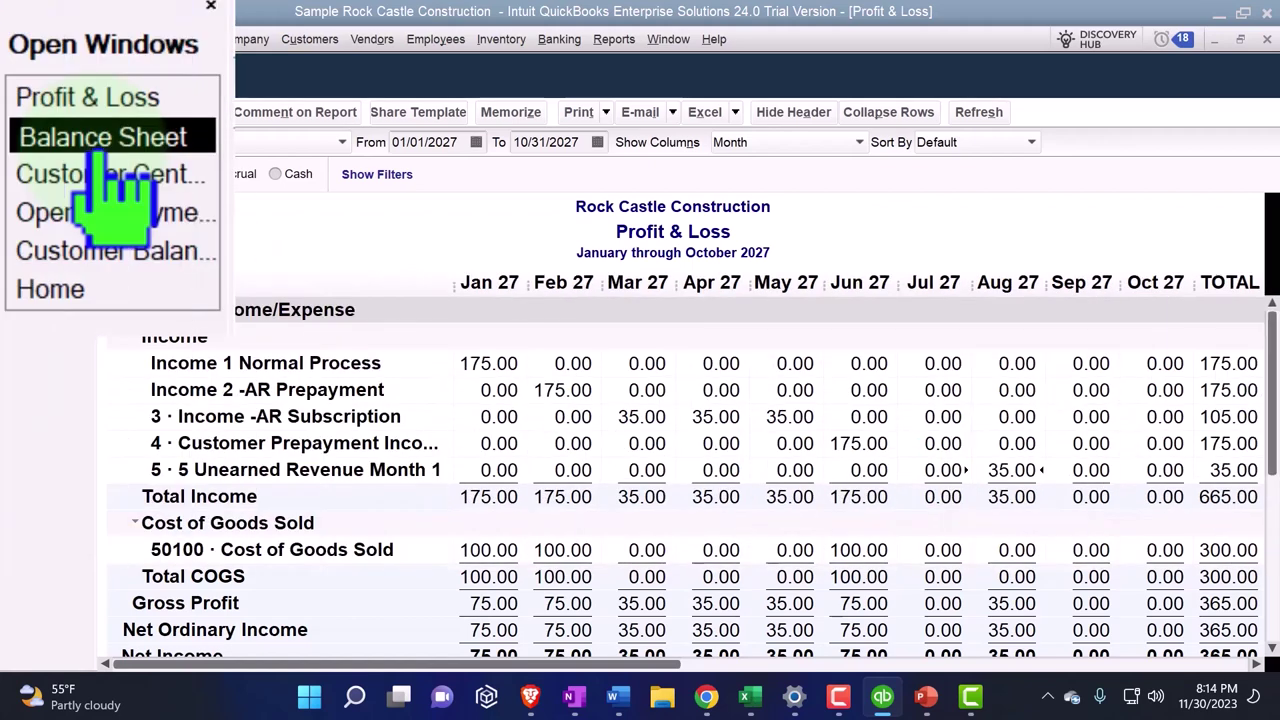
- QuickZoom the Balance Sheet's 1,009.15 Sales Tax Payable balance to see invoice 1106's 2.71 tax
click(100, 150)
scroll(718, 540, down, 2)
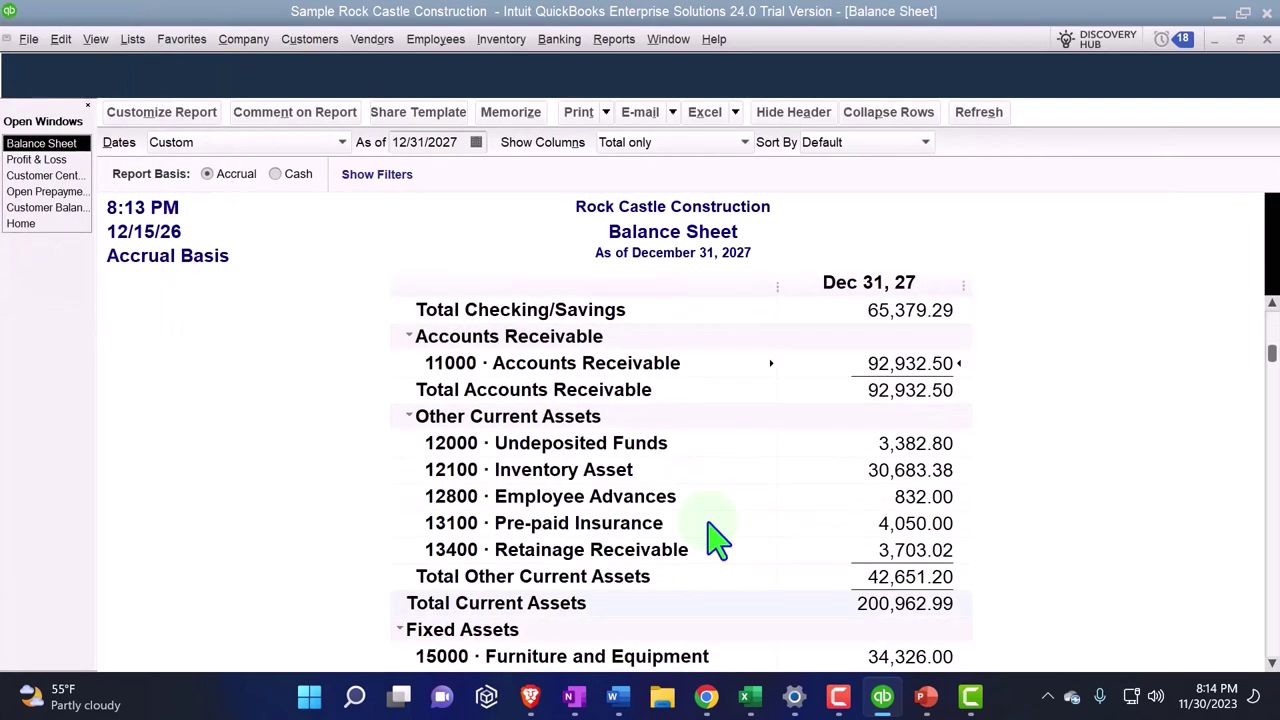
scroll(718, 540, down, 1)
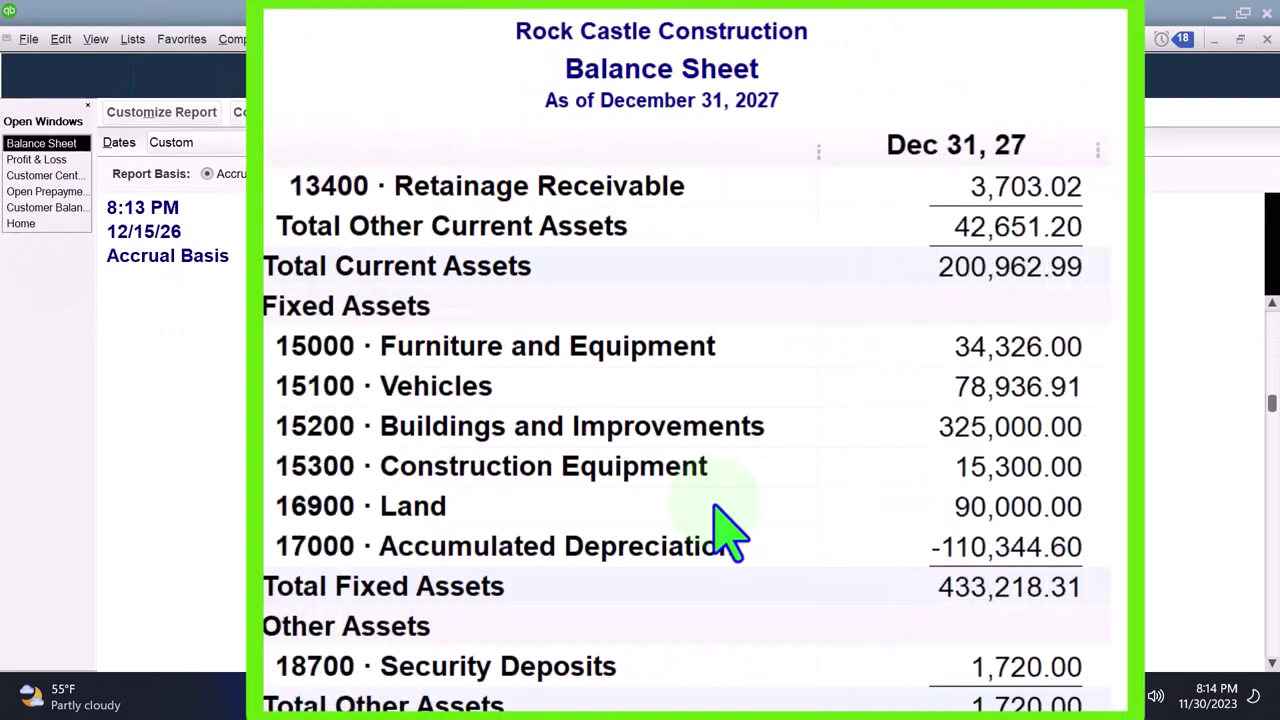
scroll(728, 530, down, 6)
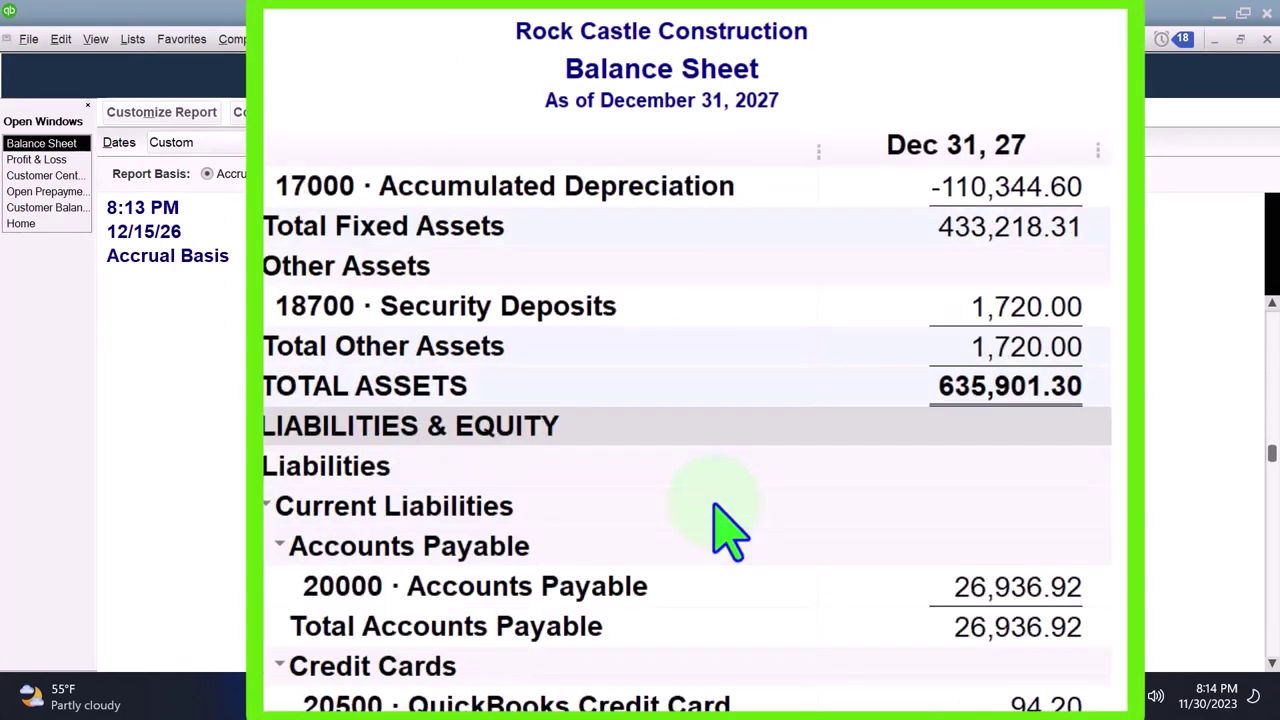
scroll(714, 505, down, 5)
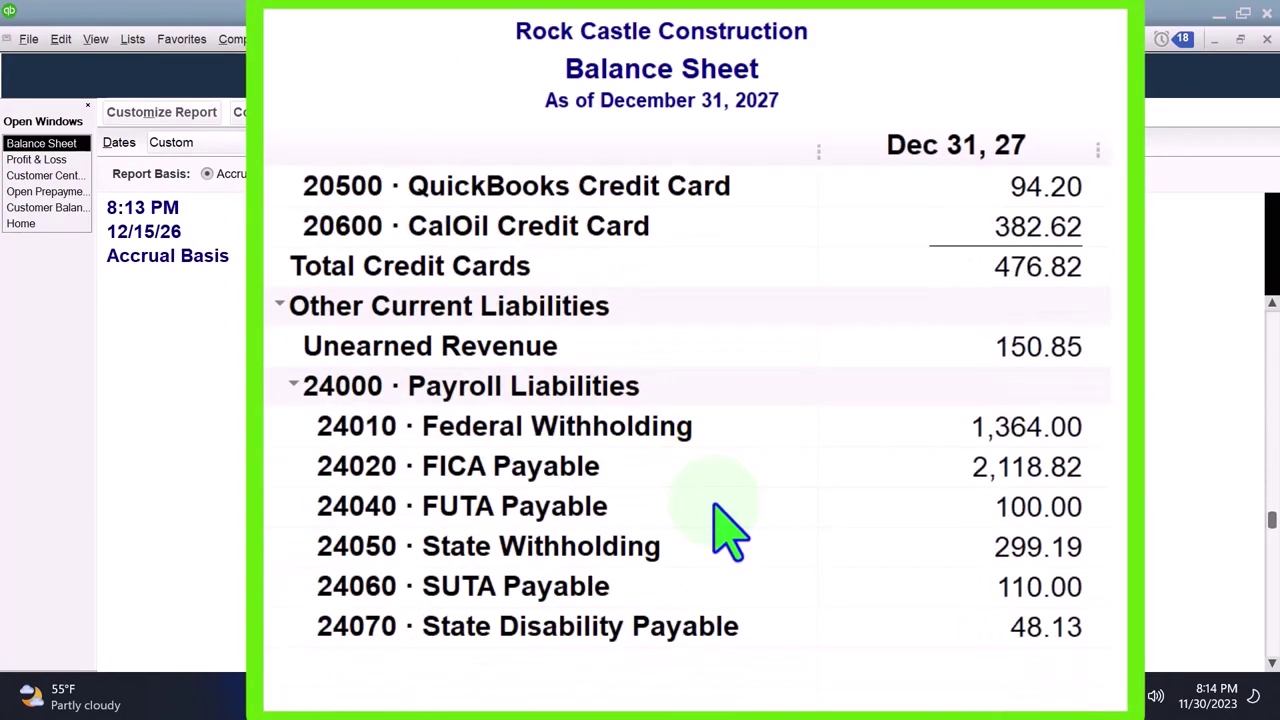
scroll(728, 535, down, 1)
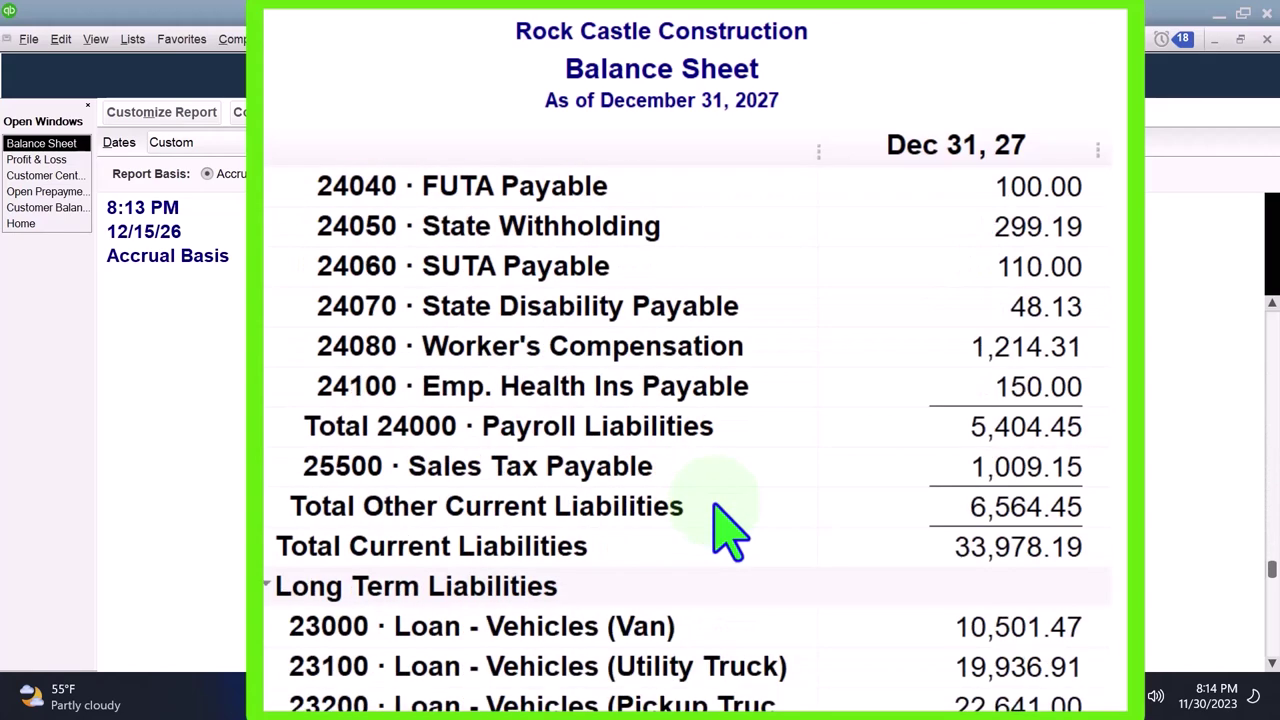
double_click(910, 488)
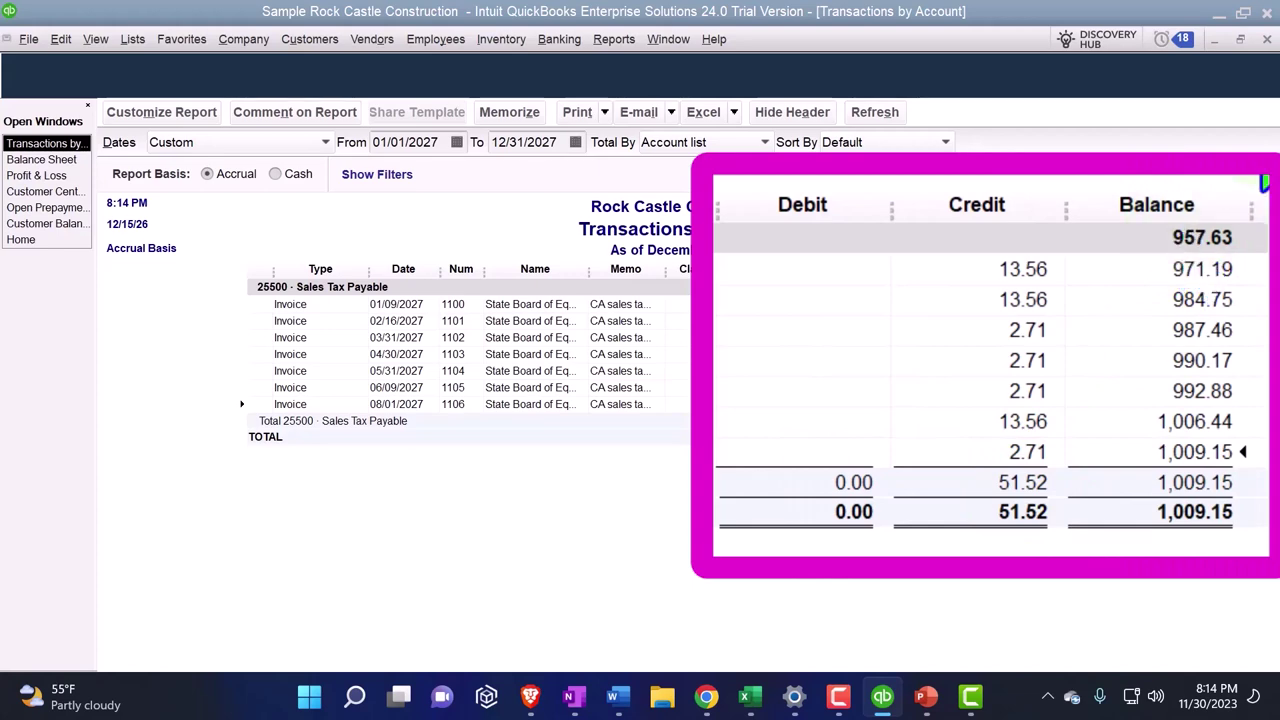
- Return to the Balance Sheet and drill into the Unearned Revenue 150.85 balance
click(1267, 39)
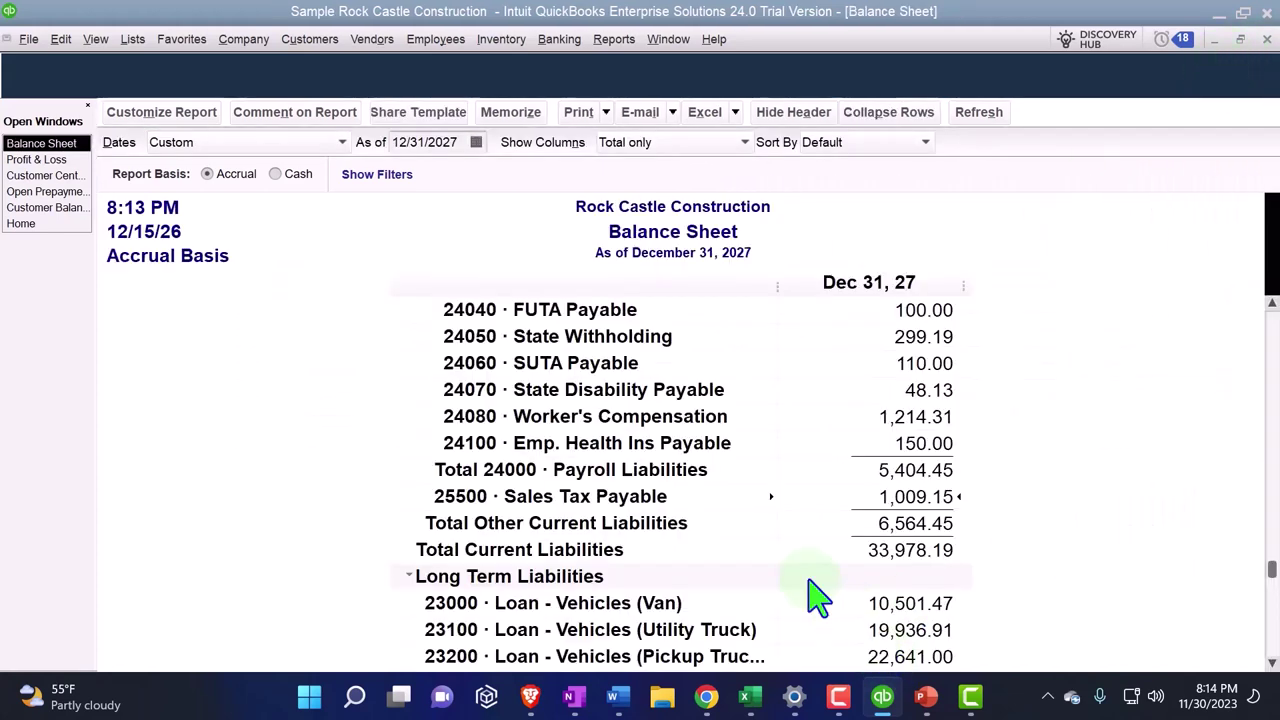
scroll(818, 597, up, 3)
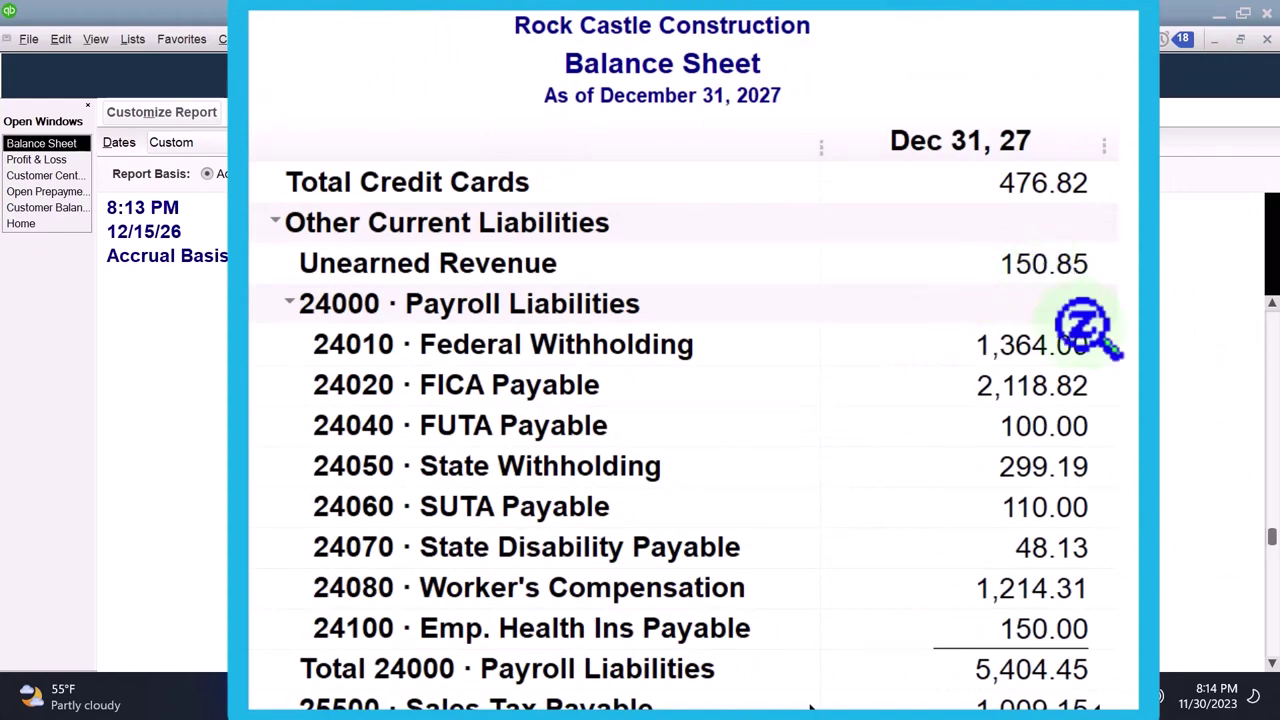
double_click(1060, 266)
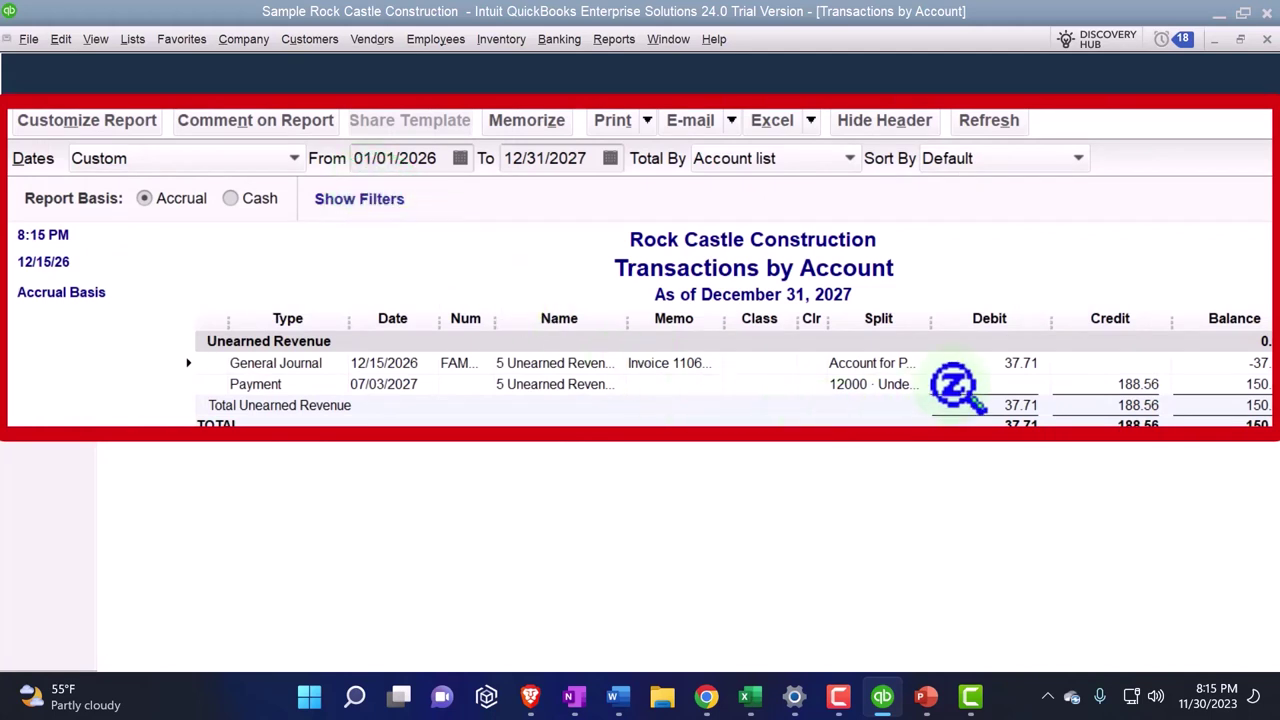
- QuickZoom the 37.71 General Journal row into the Unearned Revenue register
click(1025, 362)
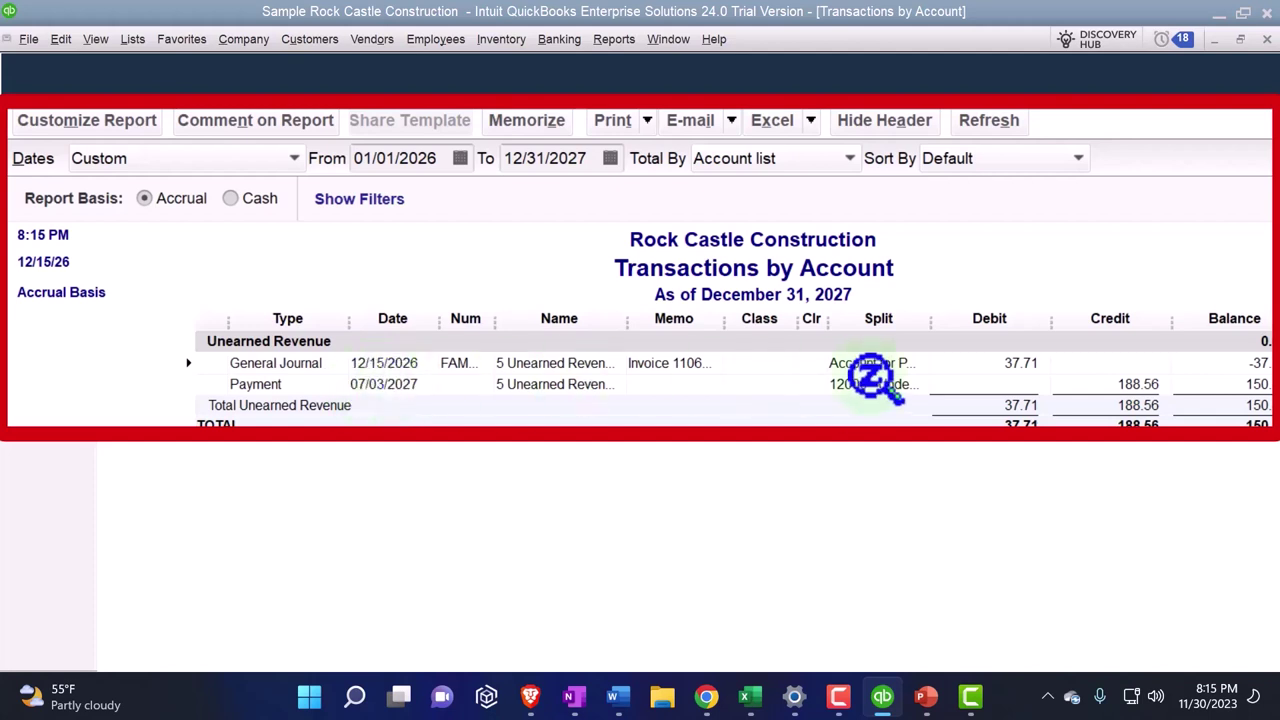
double_click(1028, 368)
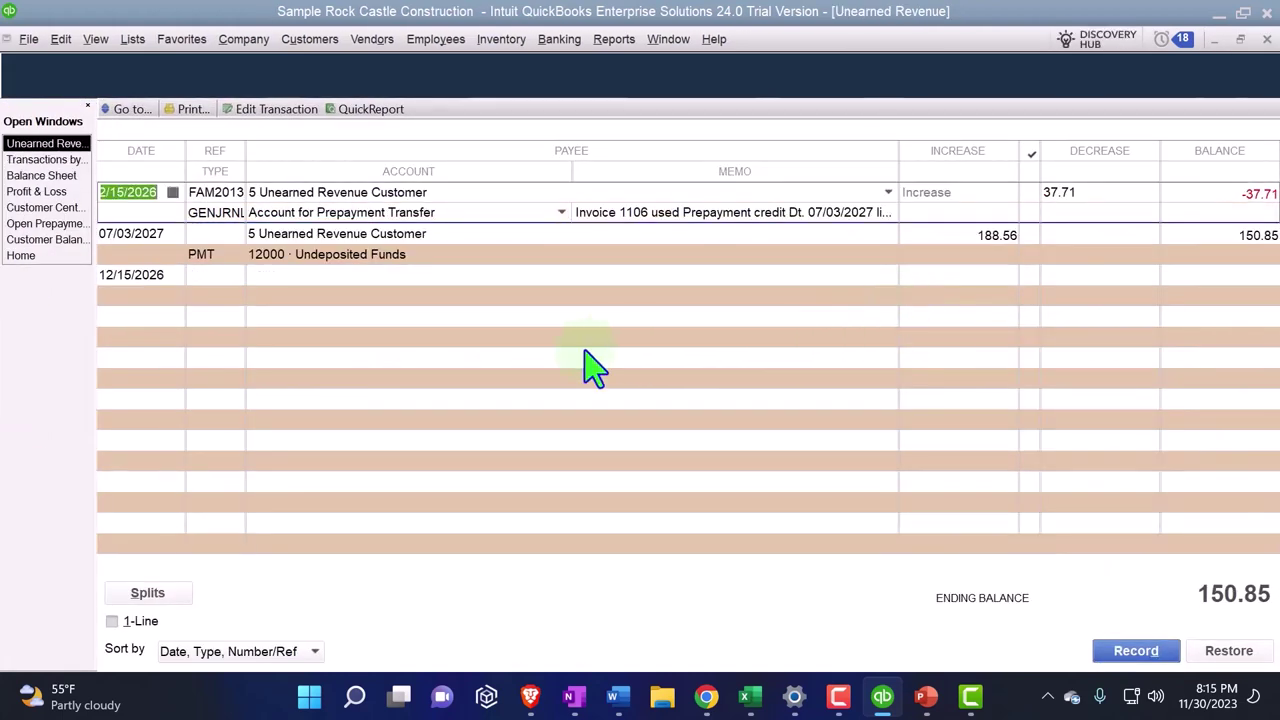
key(Tab)
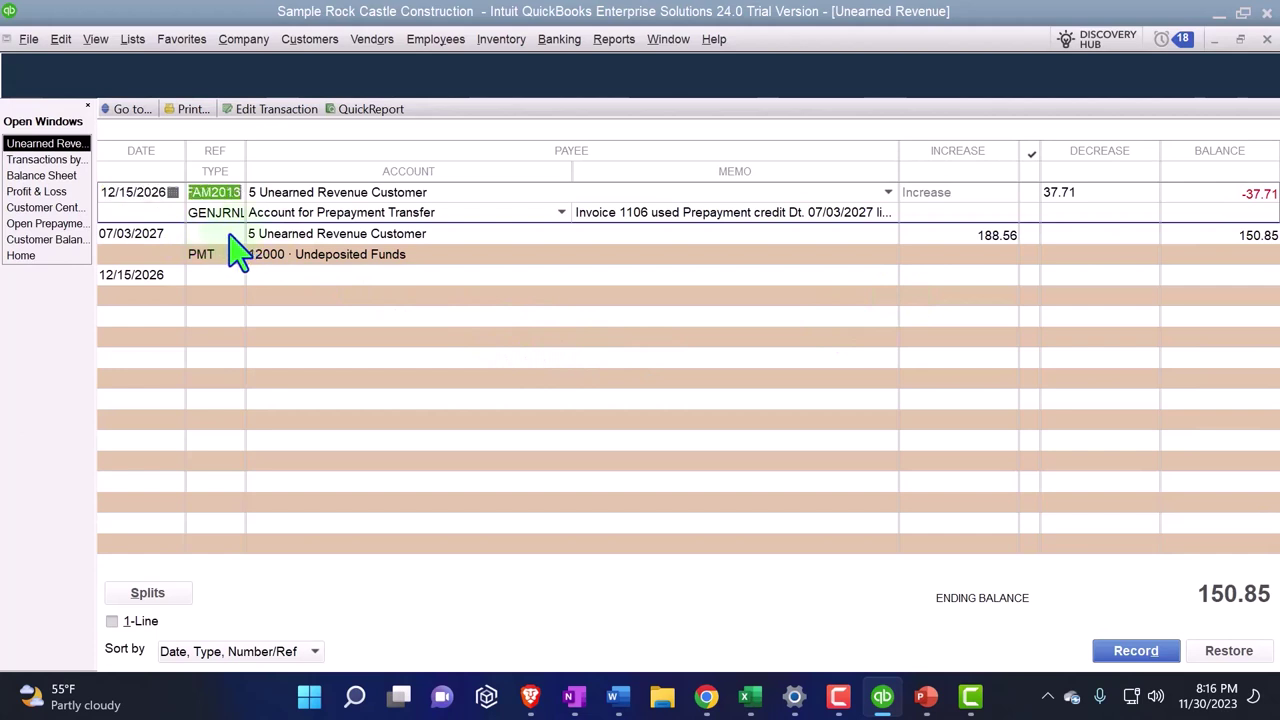
key(shift+Tab)
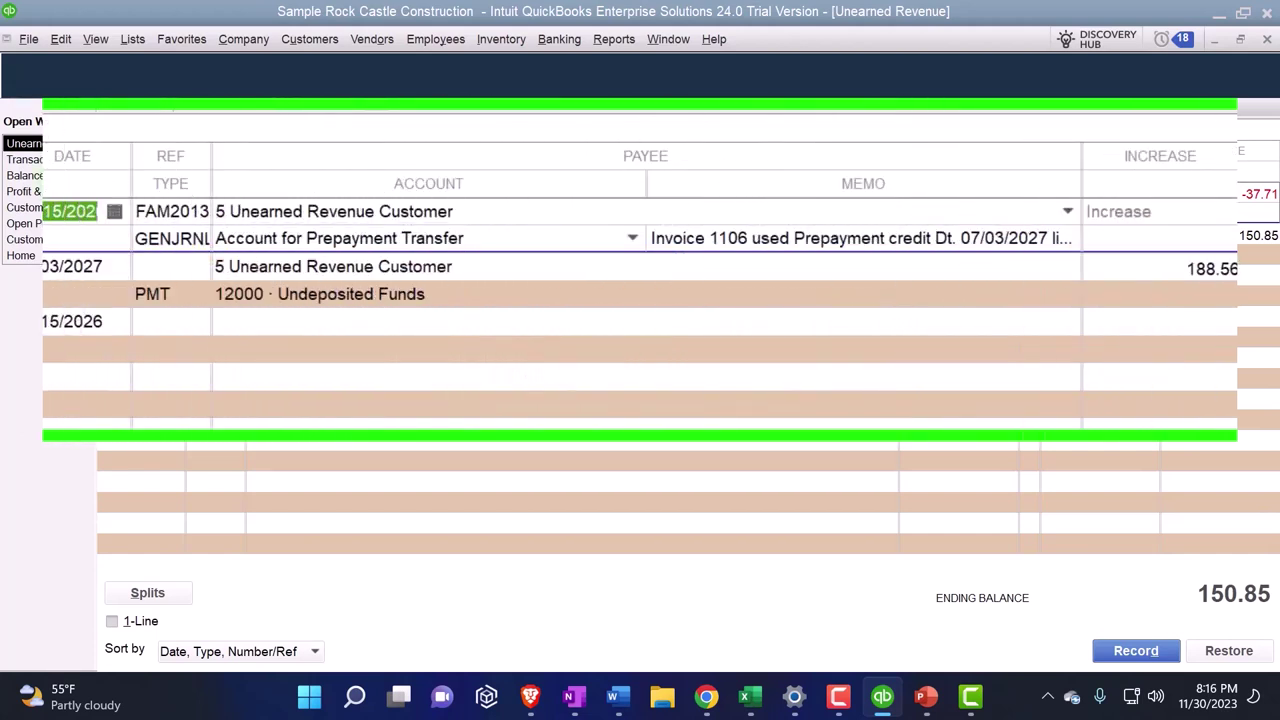
text(07)
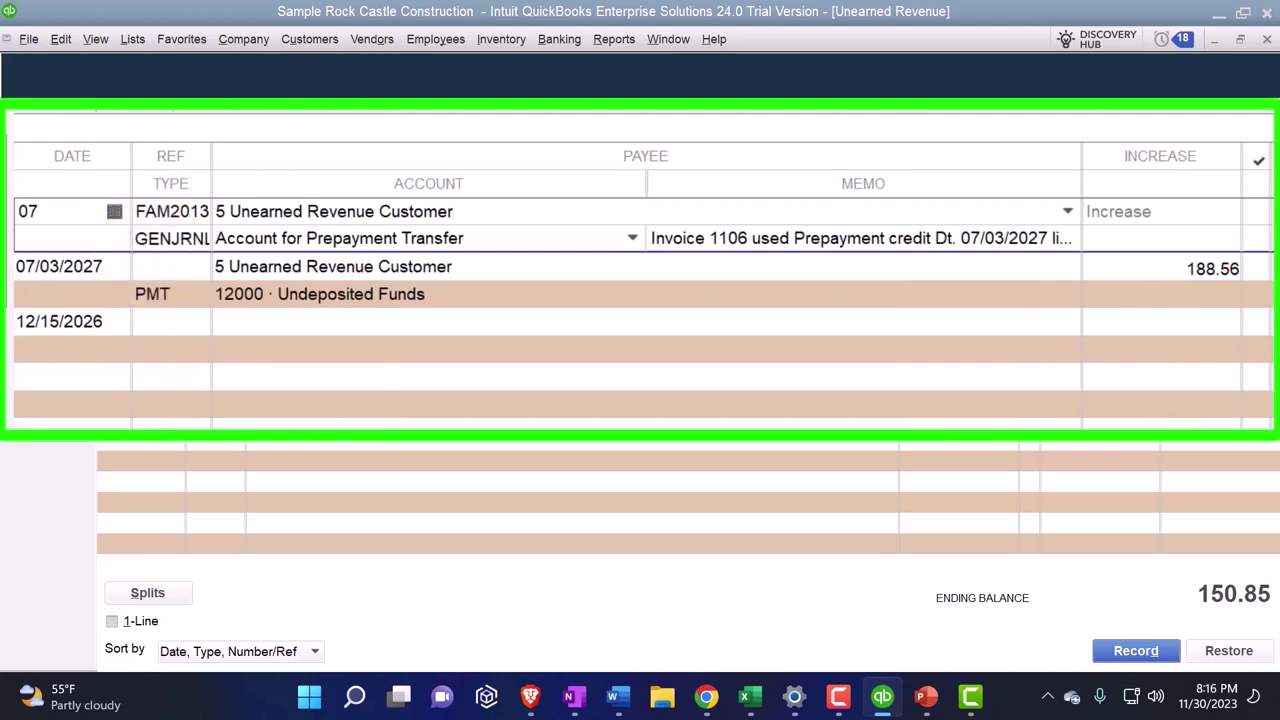
text(15/2027)
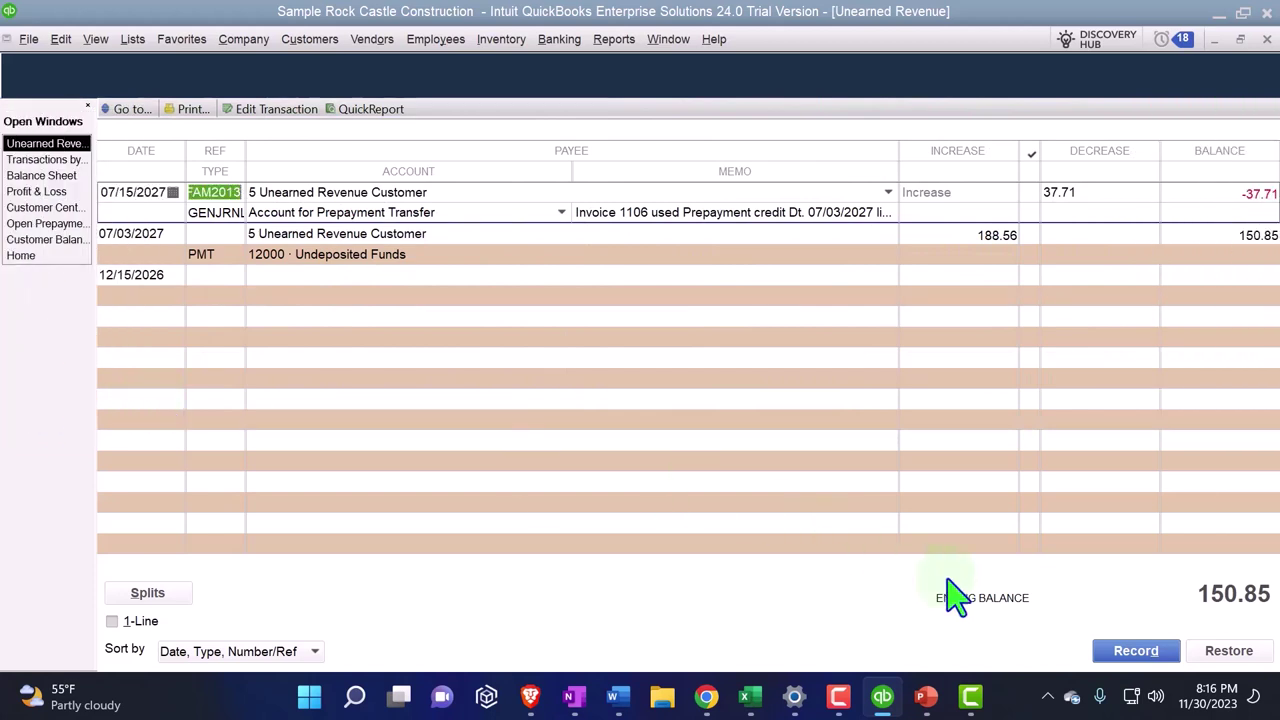
click(1150, 650)
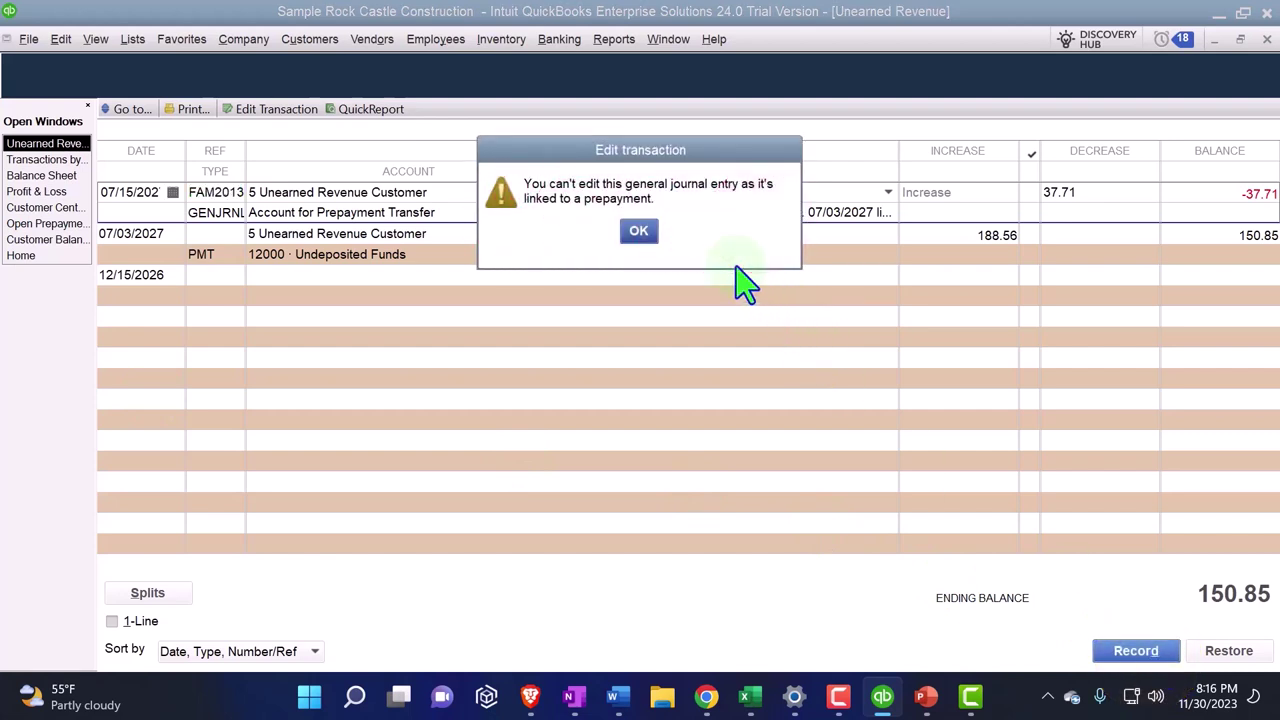
click(645, 232)
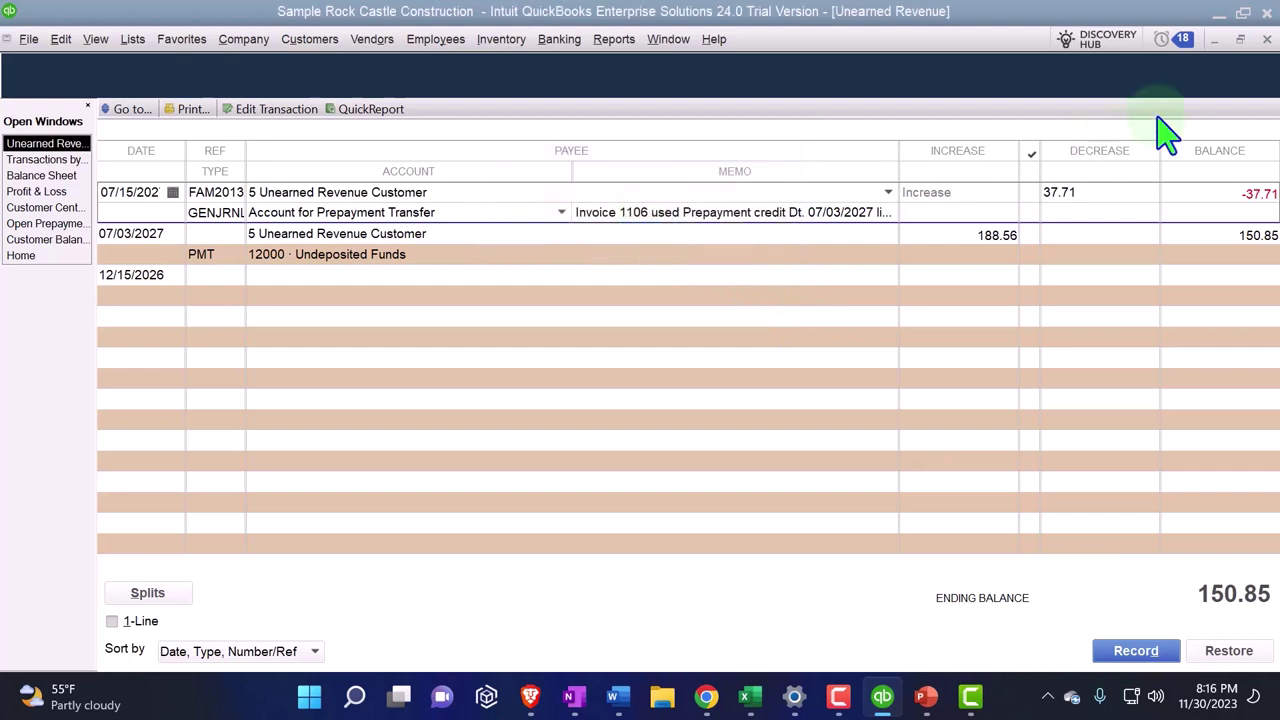
click(1267, 40)
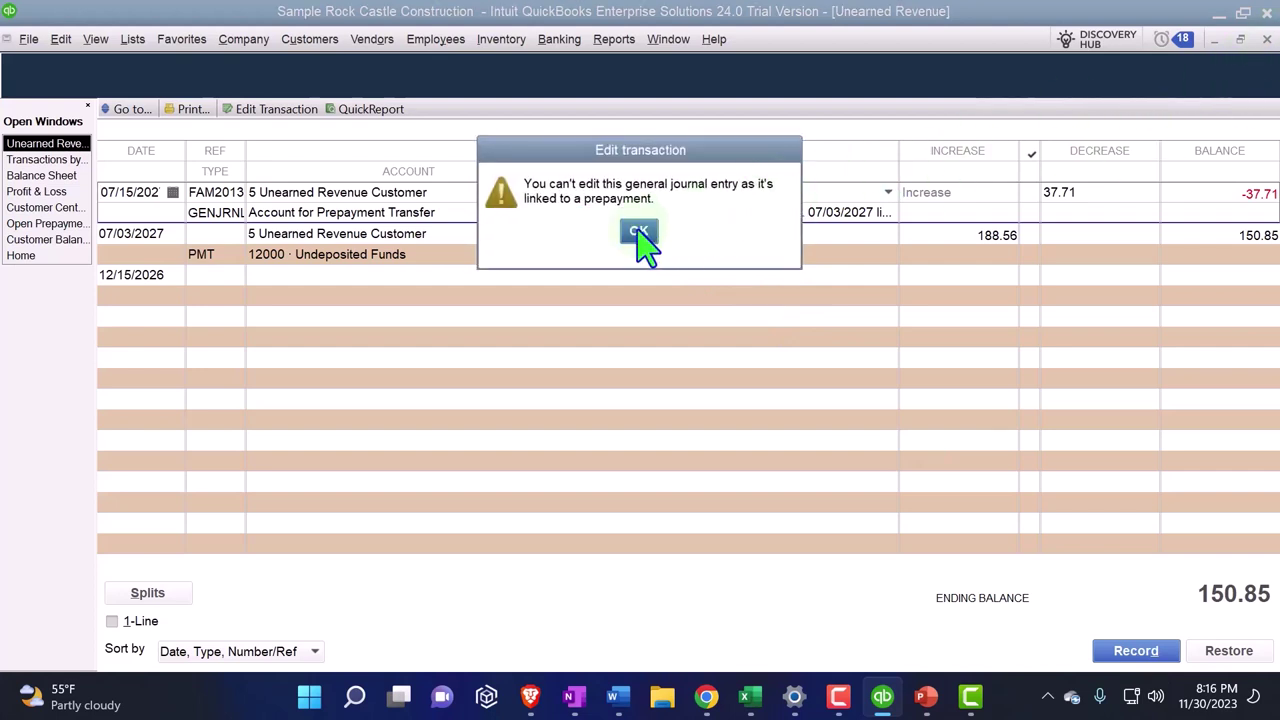
click(638, 232)
click(1228, 651)
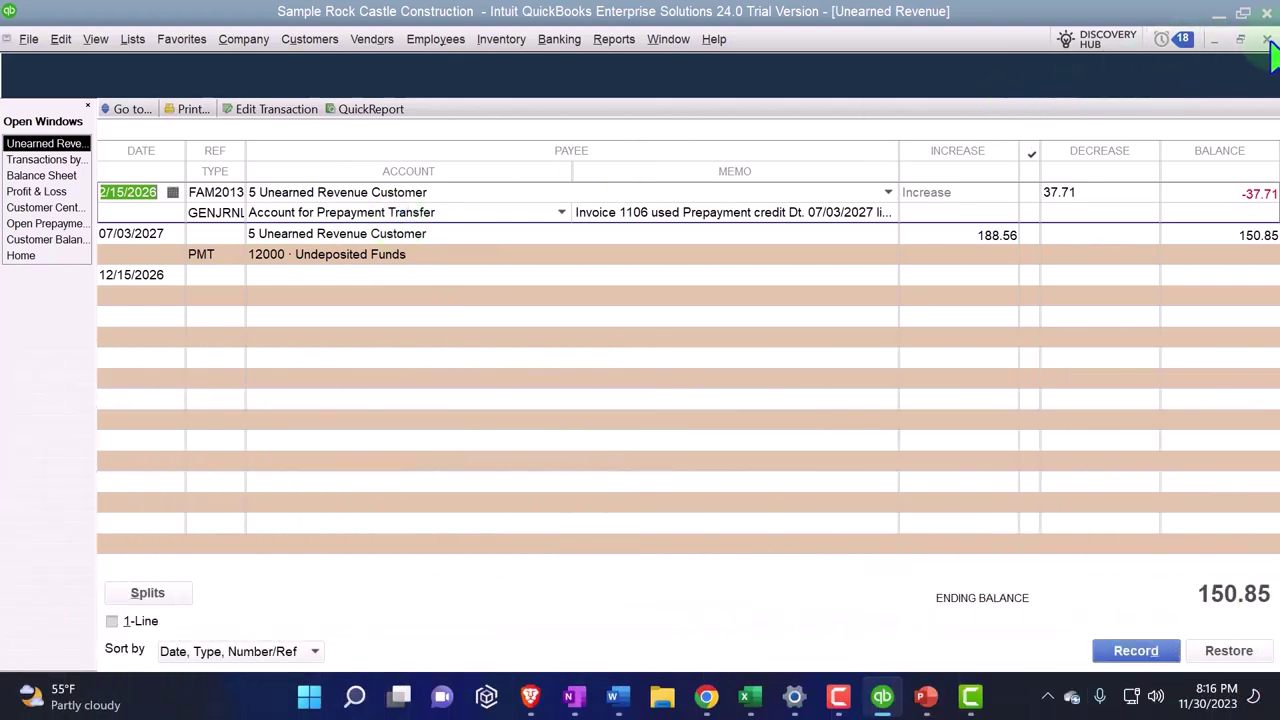
- Close the Unearned Revenue register and drill into the 92,932.50 Accounts Receivable balance
click(1267, 40)
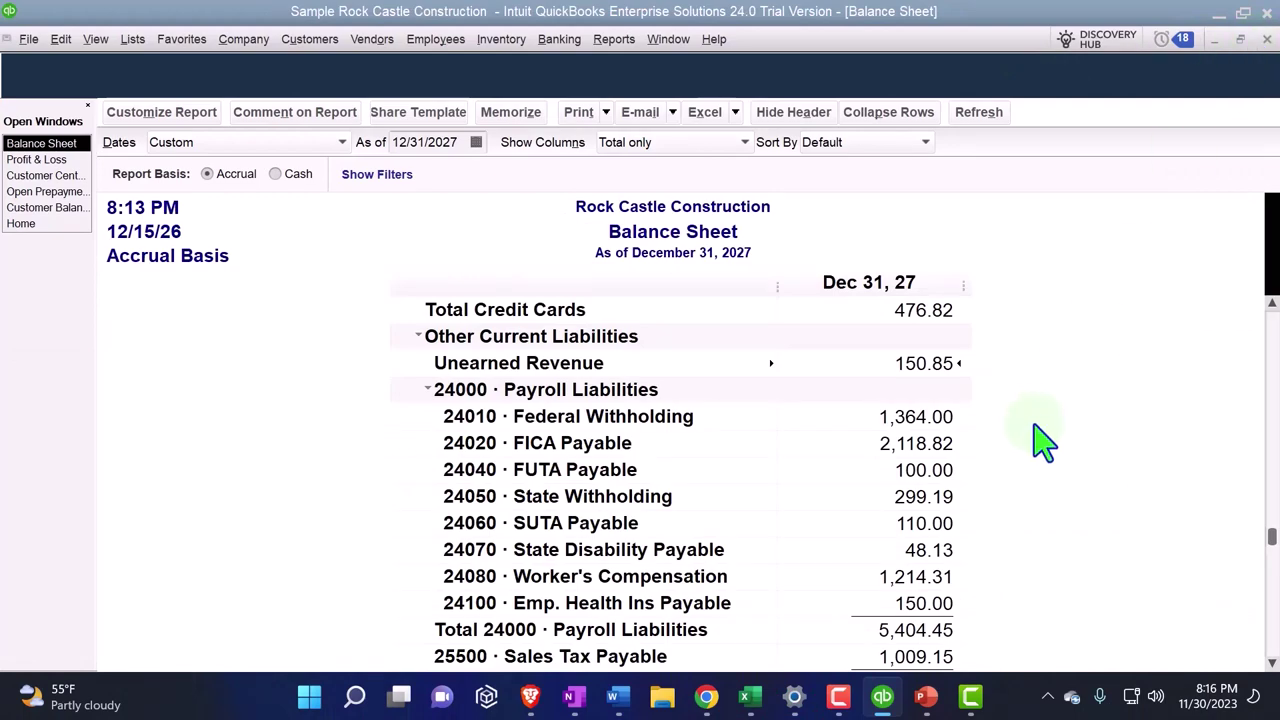
scroll(1030, 470, up, 13)
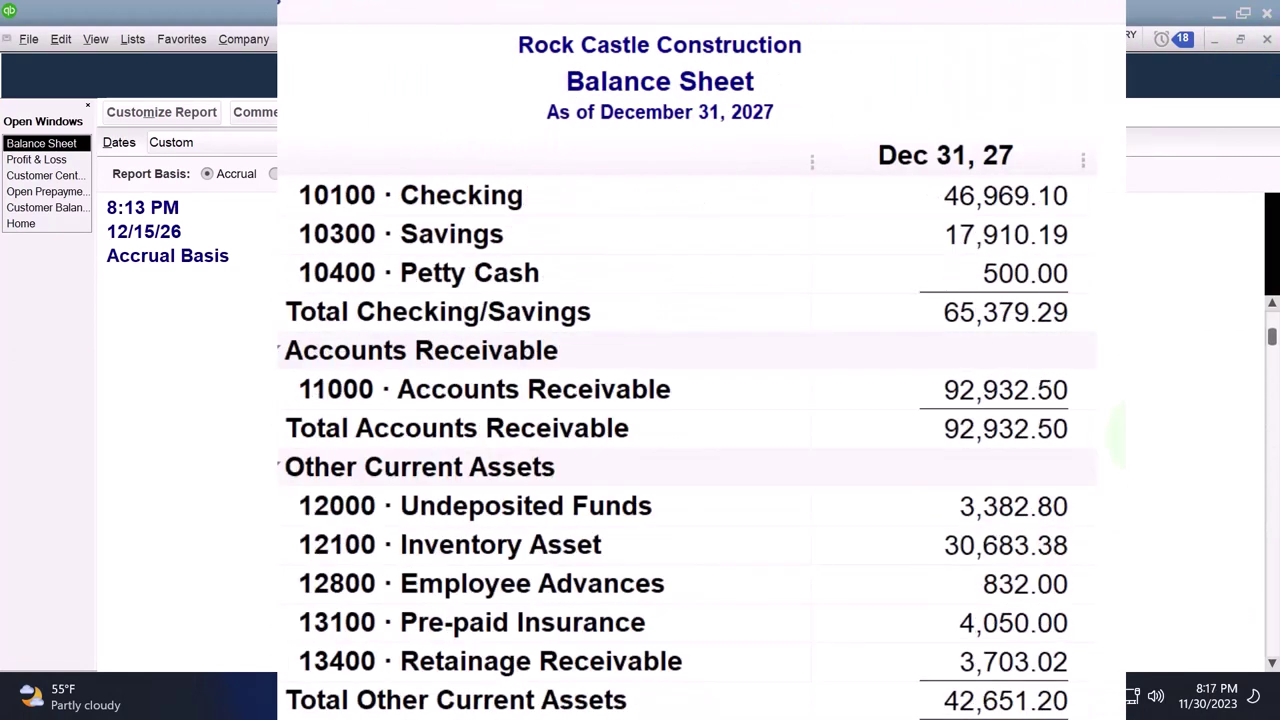
scroll(686, 445, up, 1)
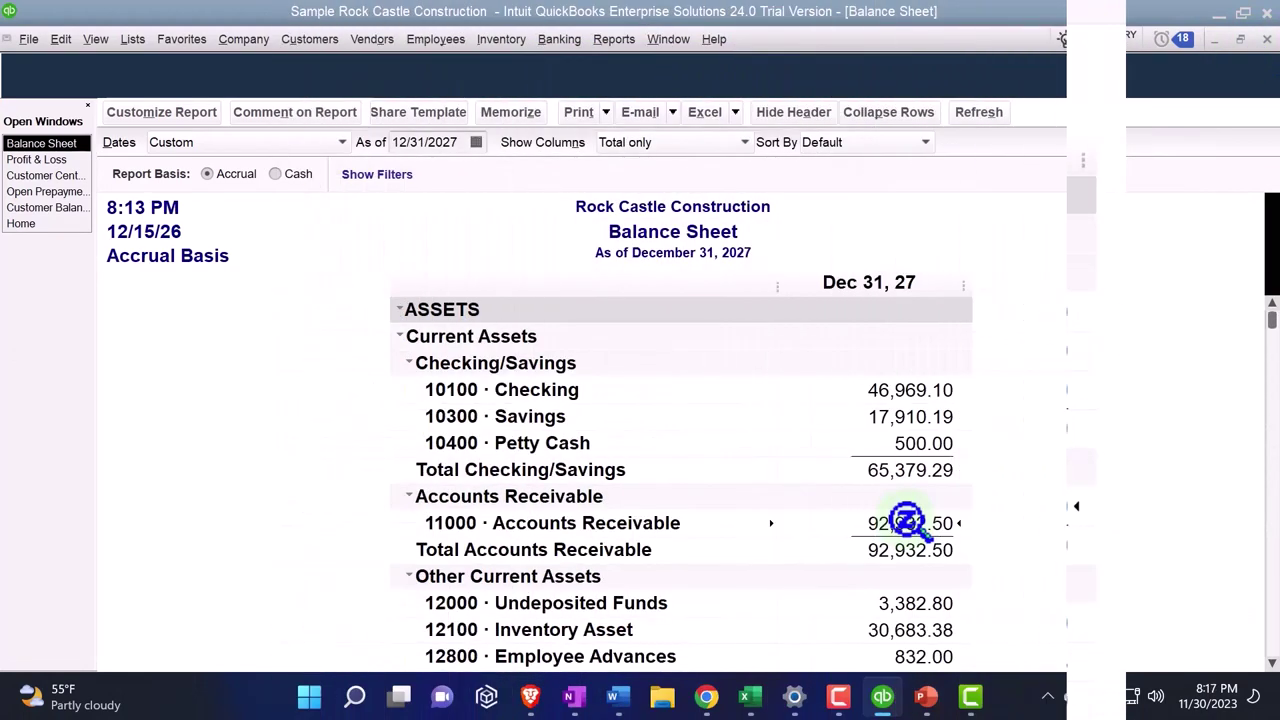
double_click(905, 520)
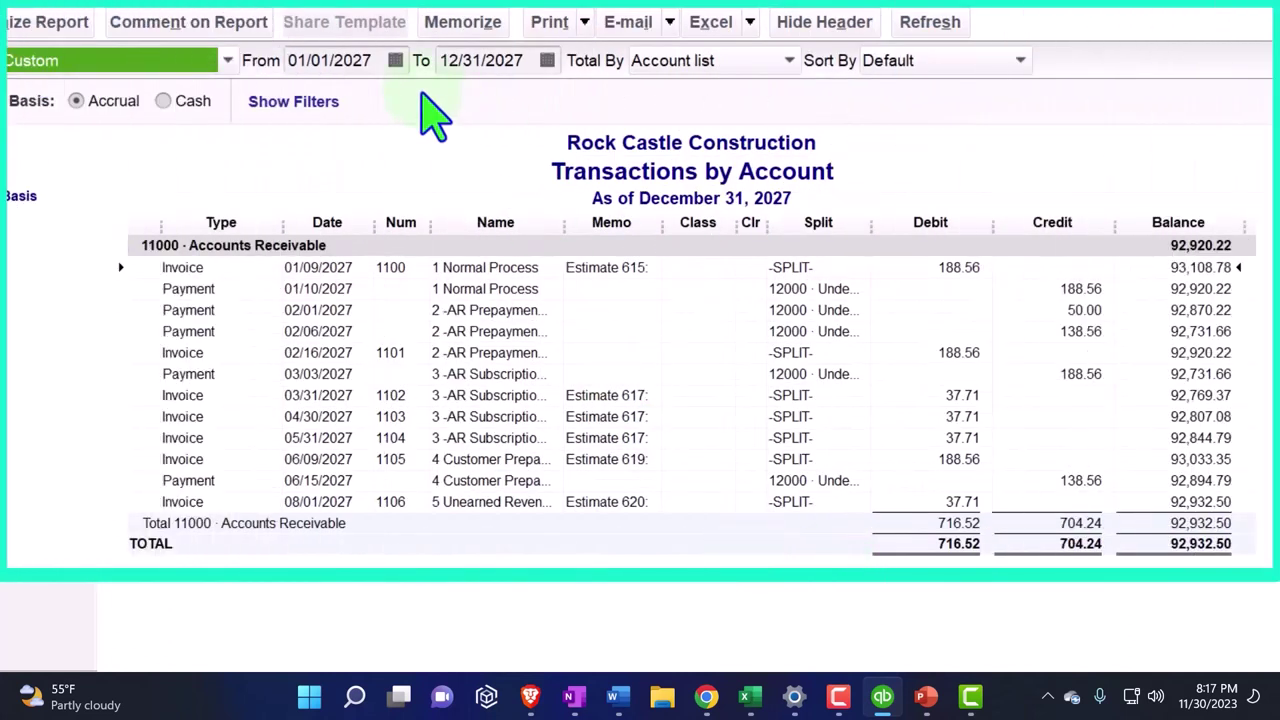
- Change the report's From date to 01/01/2026 and refresh it
click(370, 60)
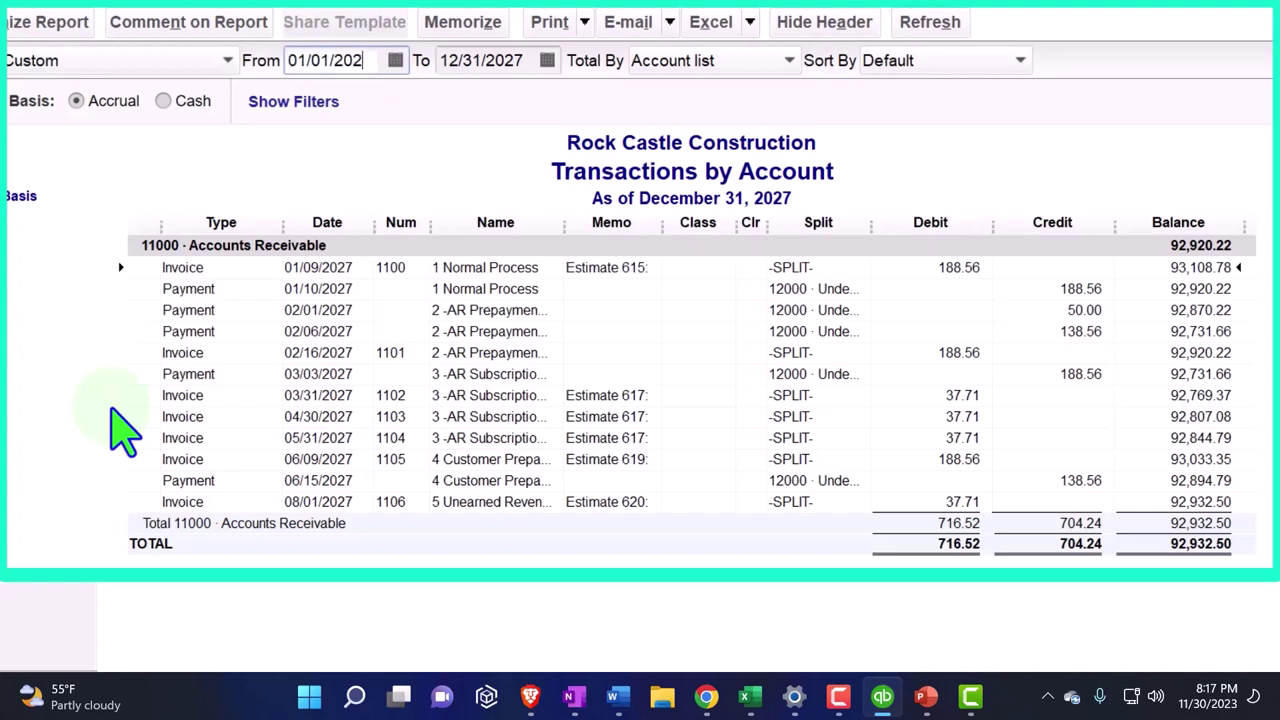
text(01/01/2026)
key(Tab)
key(Tab)
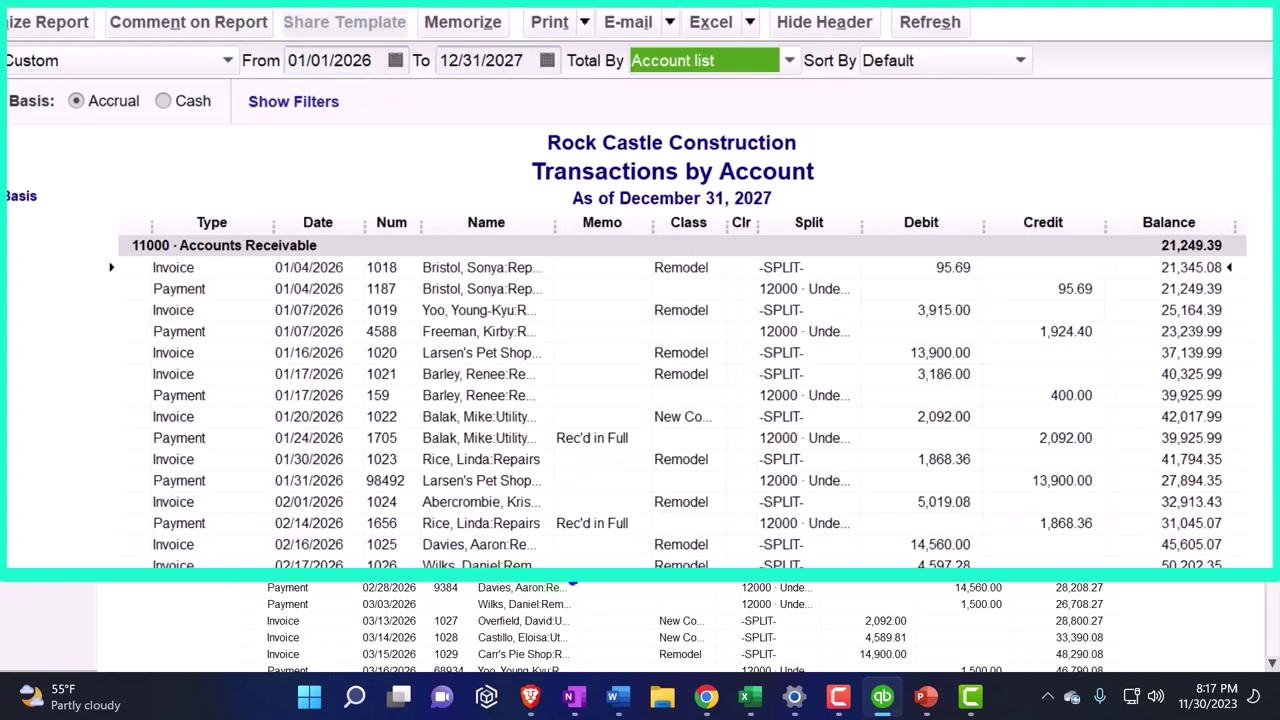
scroll(572, 583, down, 15)
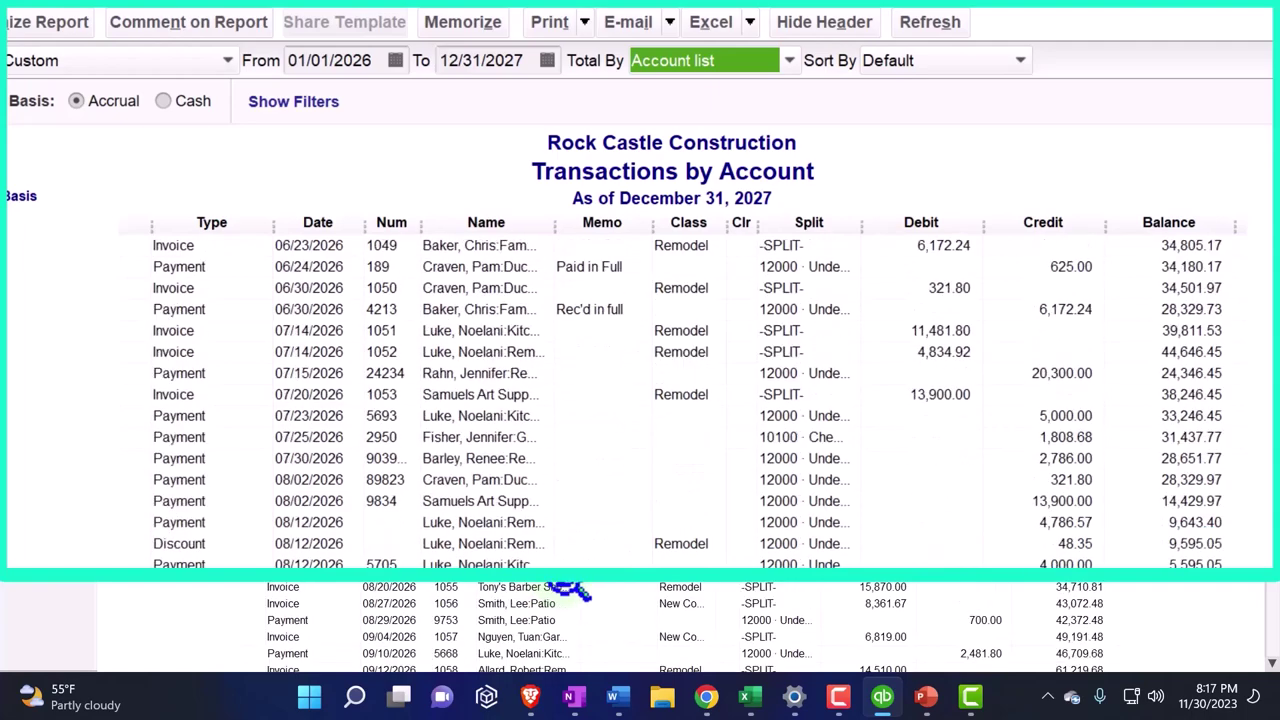
scroll(572, 590, up, 15)
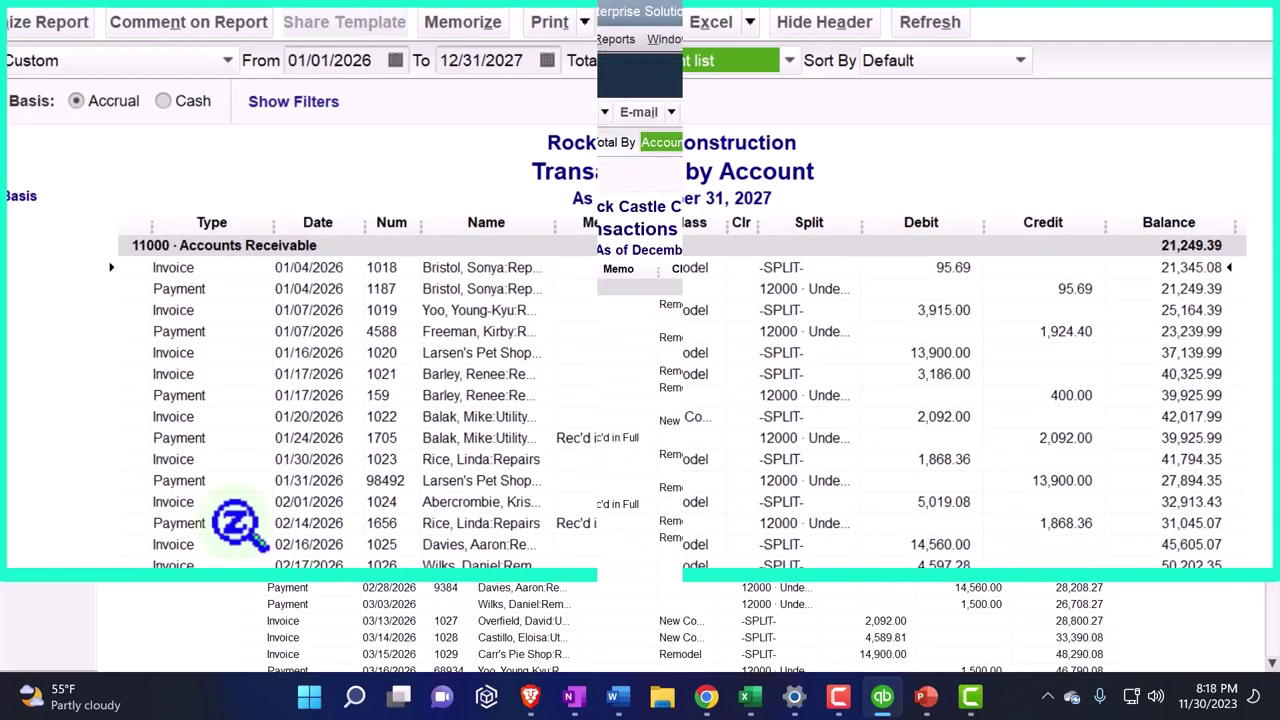
- Open Customize Report's Filters tab and browse the filter list
click(170, 118)
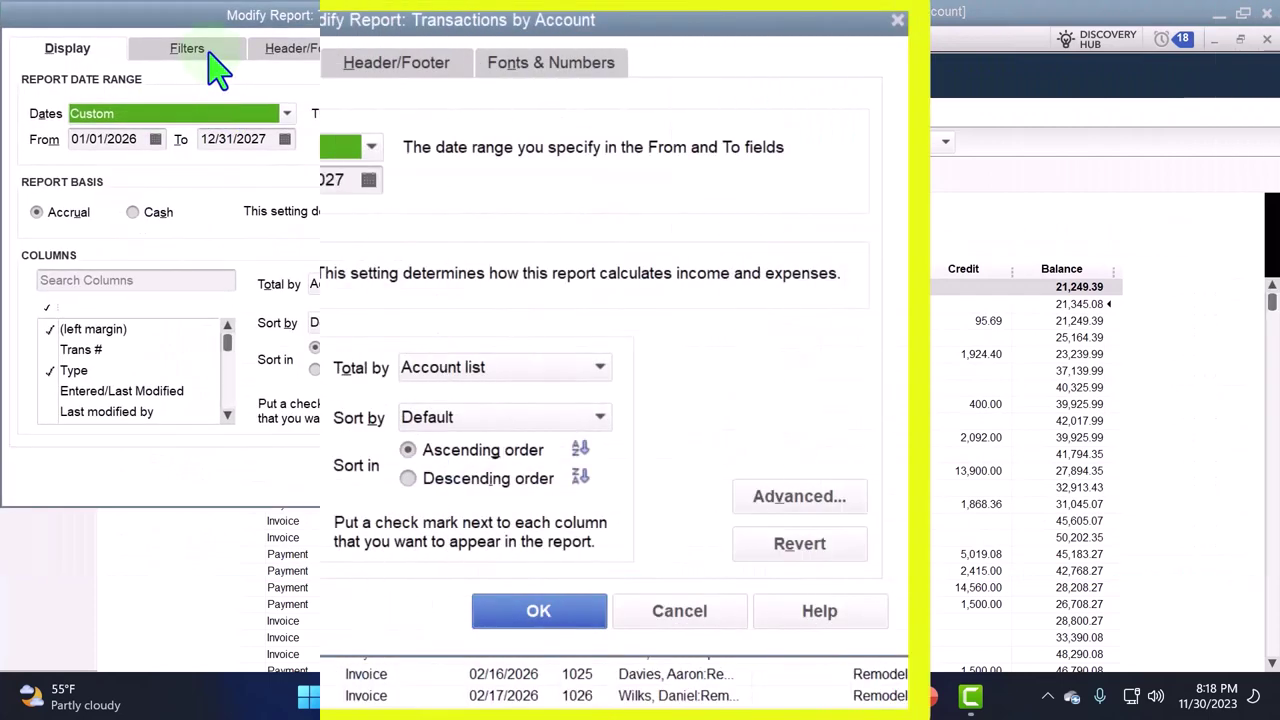
click(190, 50)
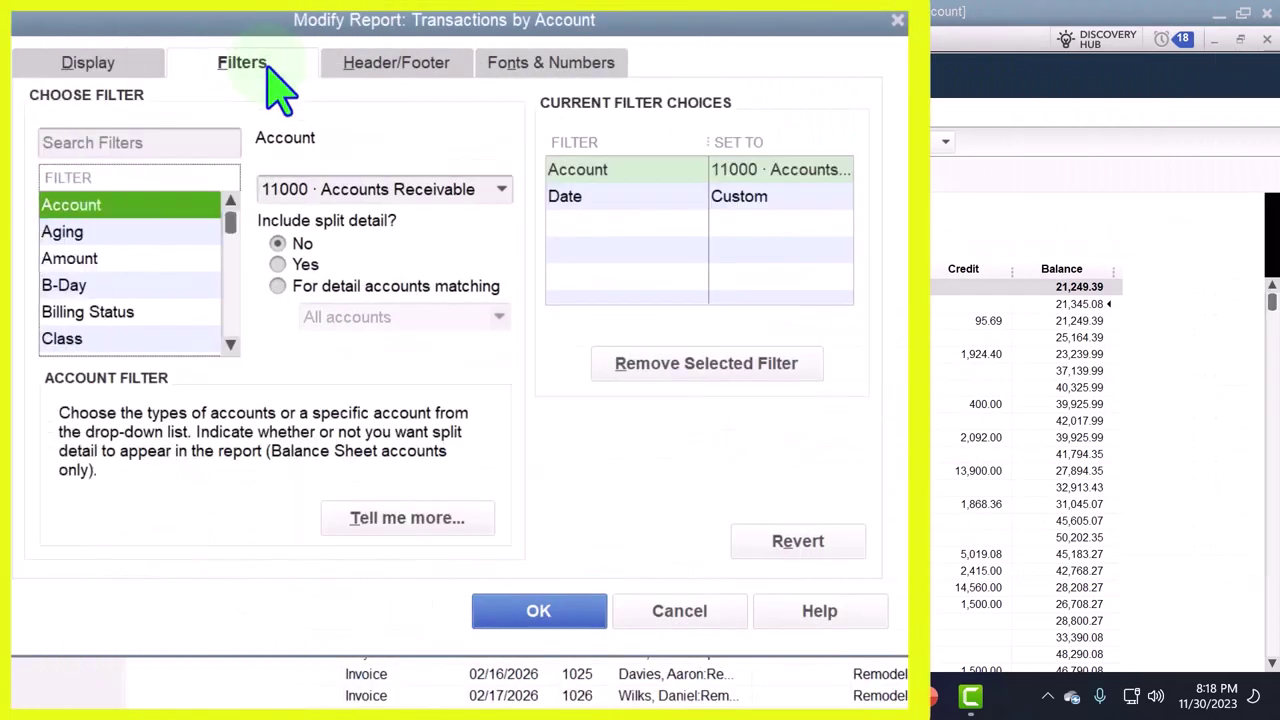
click(231, 345)
click(231, 345)
click(231, 345)
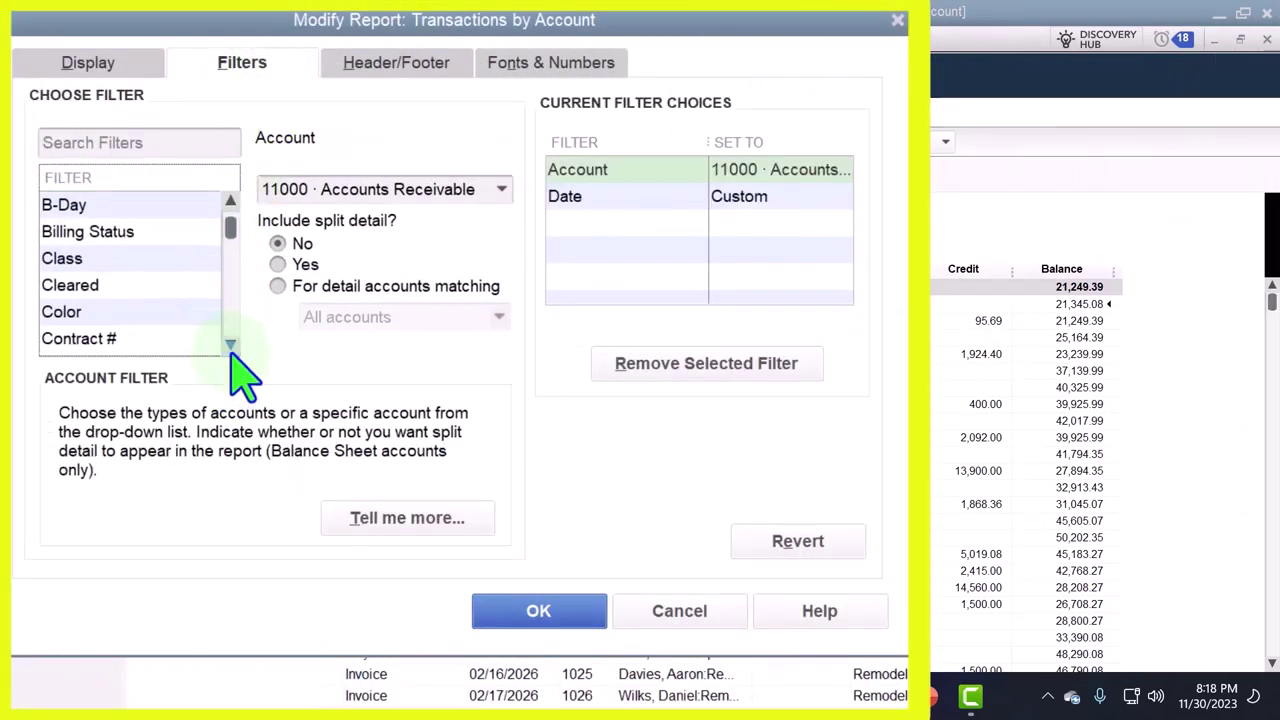
click(232, 350)
click(232, 350)
click(232, 350)
click(231, 345)
click(231, 345)
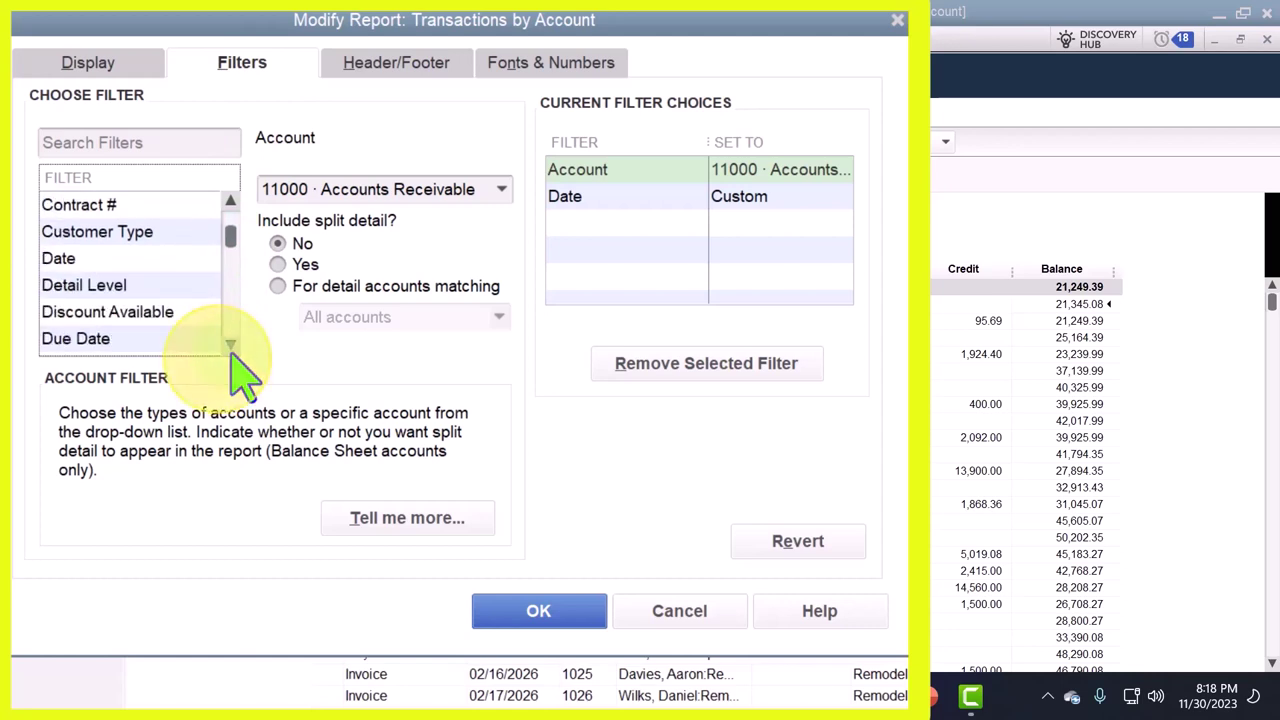
click(231, 345)
click(231, 345)
click(231, 345)
click(231, 345)
click(231, 345)
click(231, 345)
click(231, 345)
click(231, 345)
click(231, 345)
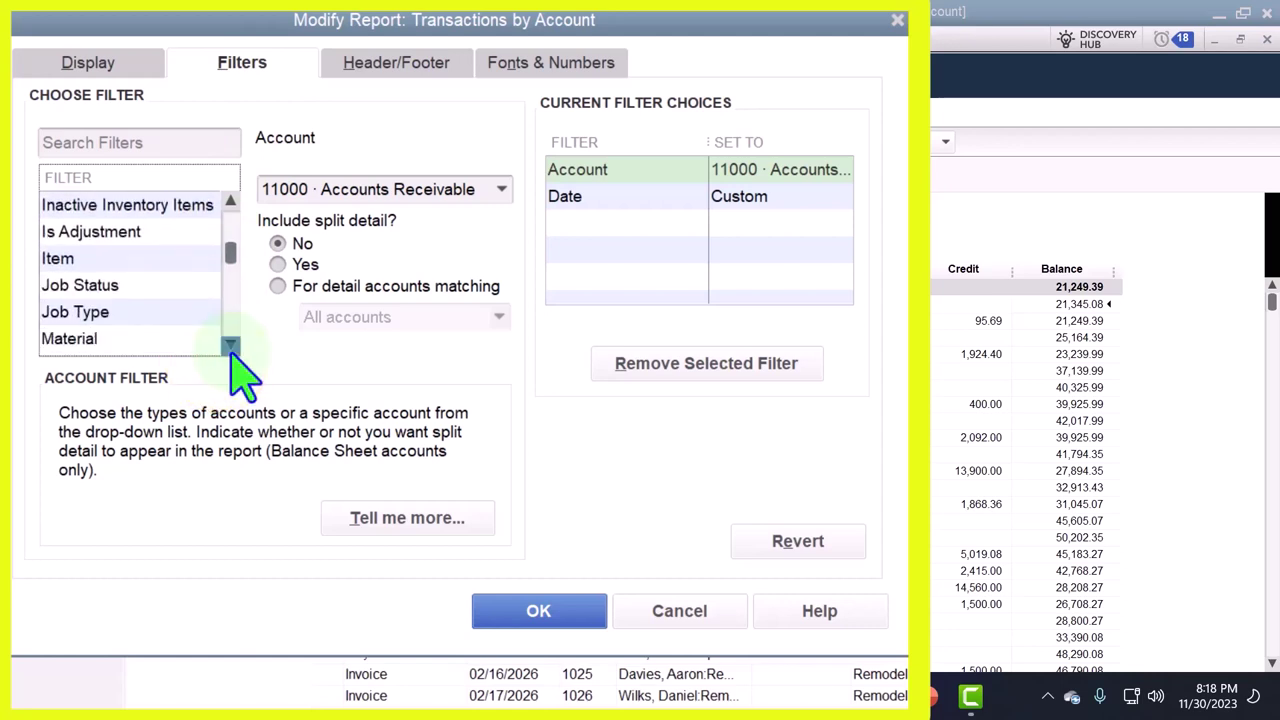
click(231, 345)
click(231, 345)
click(231, 345)
click(231, 345)
click(231, 345)
click(231, 345)
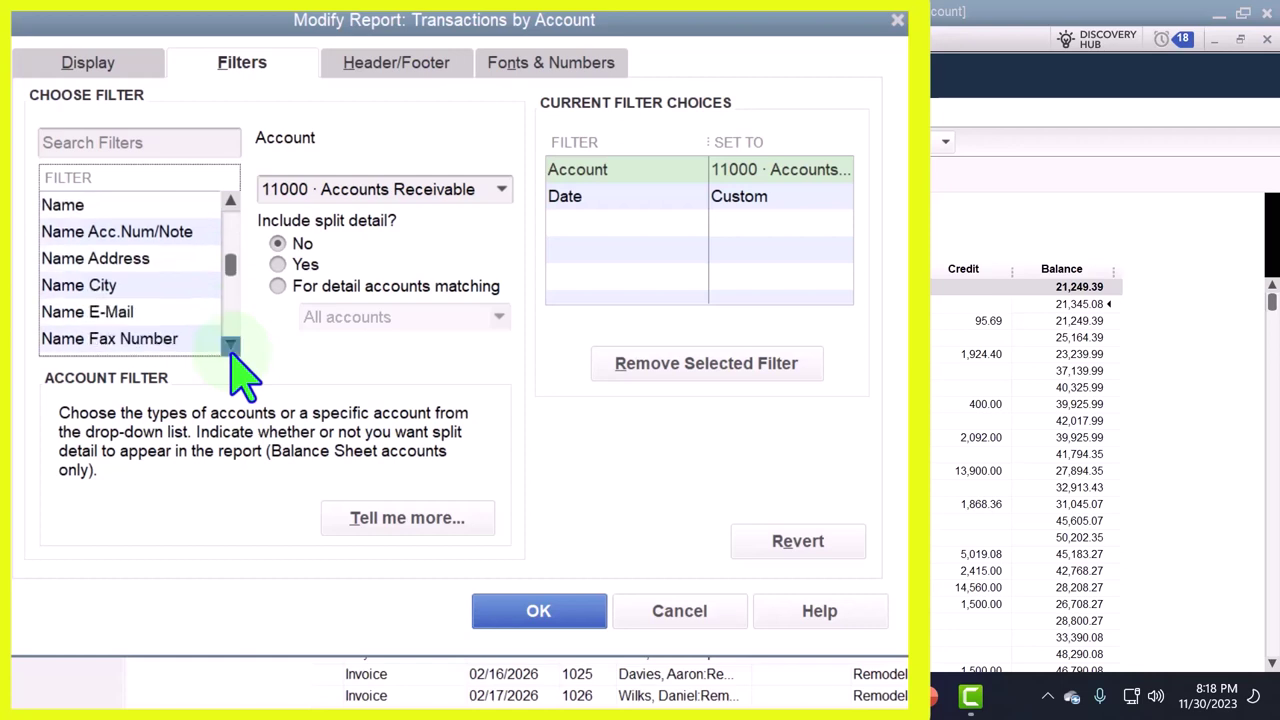
click(231, 345)
click(231, 345)
click(231, 345)
click(231, 345)
click(231, 345)
click(231, 345)
click(231, 345)
click(231, 345)
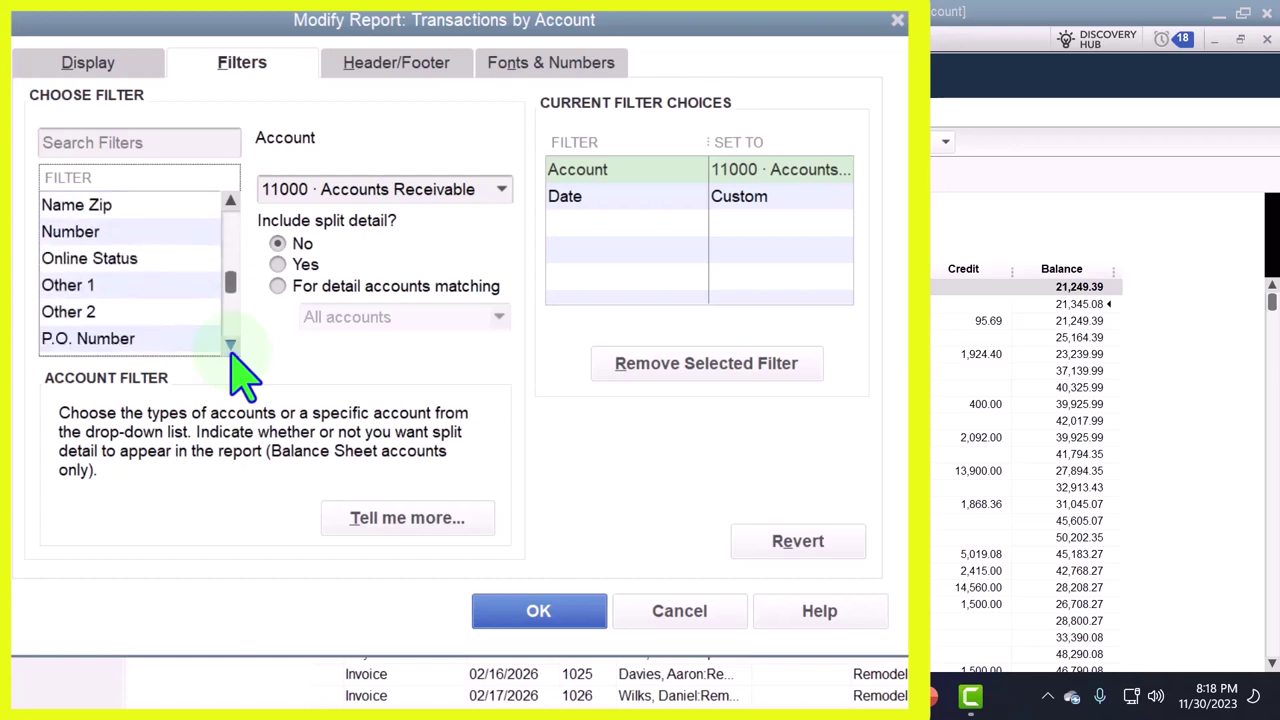
click(231, 345)
click(231, 345)
click(231, 345)
click(231, 345)
click(231, 345)
click(231, 345)
click(231, 345)
click(231, 345)
click(231, 345)
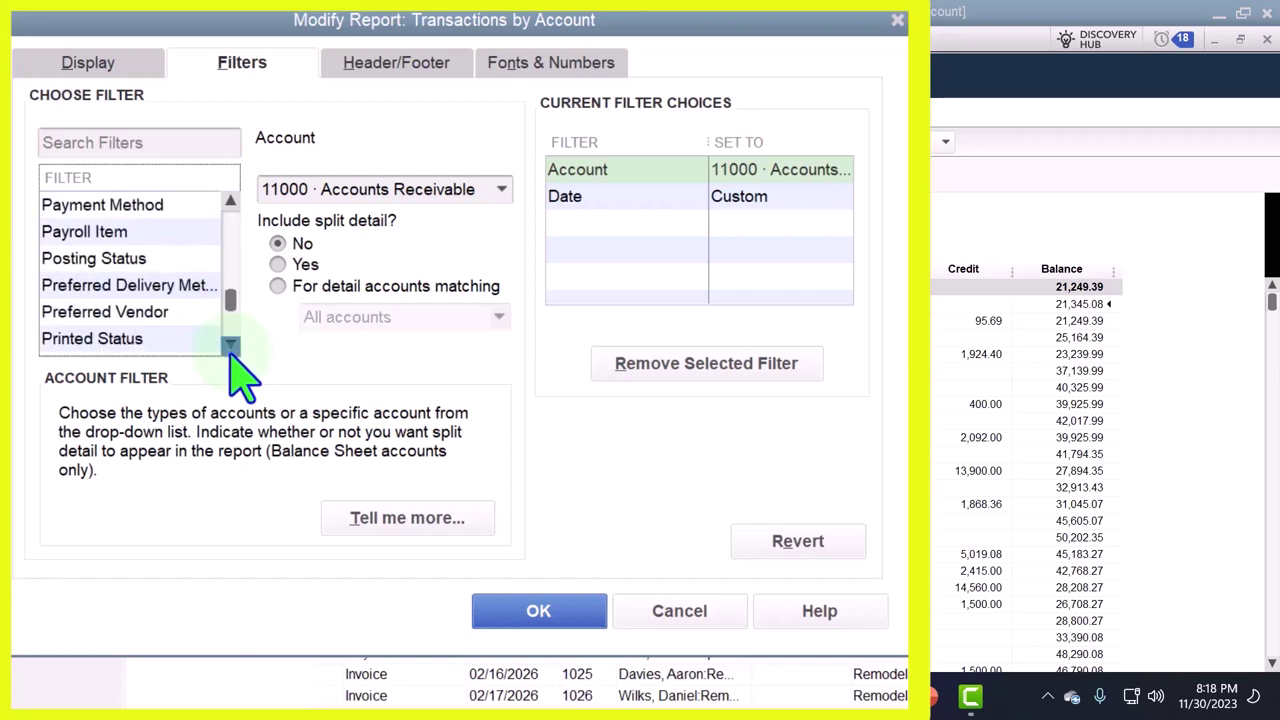
- Set the TransactionType filter to Journal and apply it to the report
key(t)
key(r)
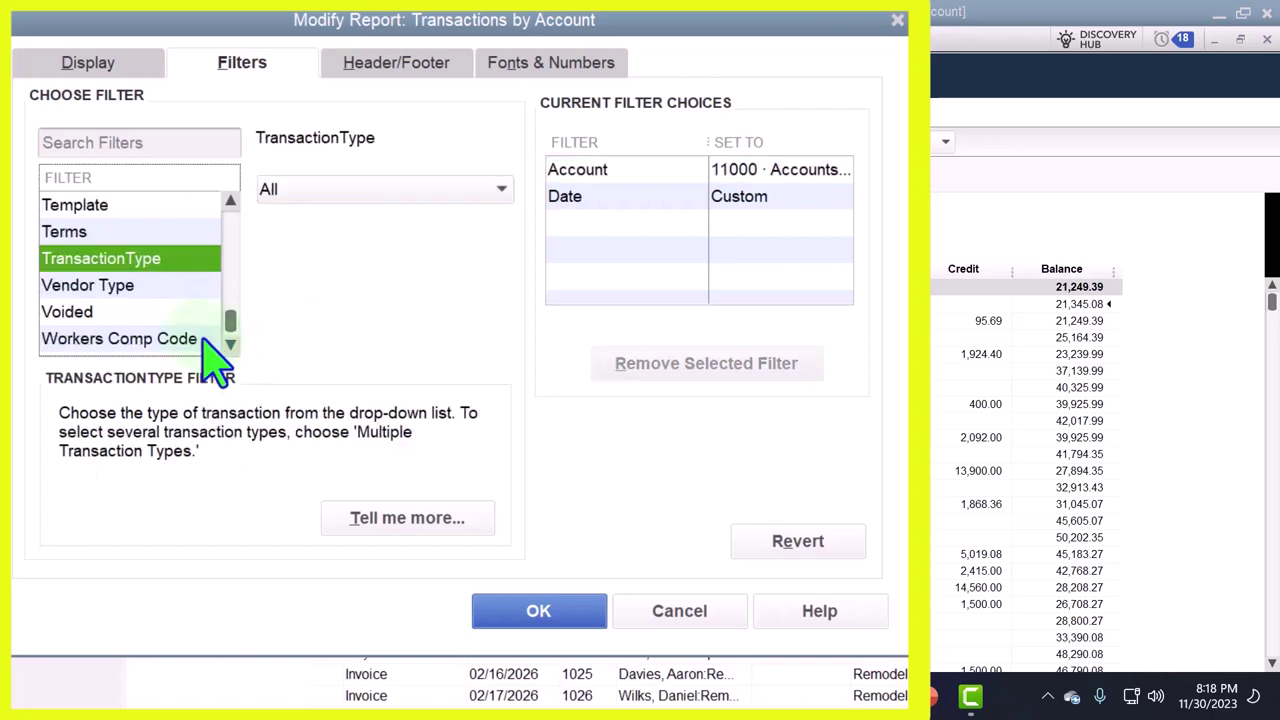
click(337, 195)
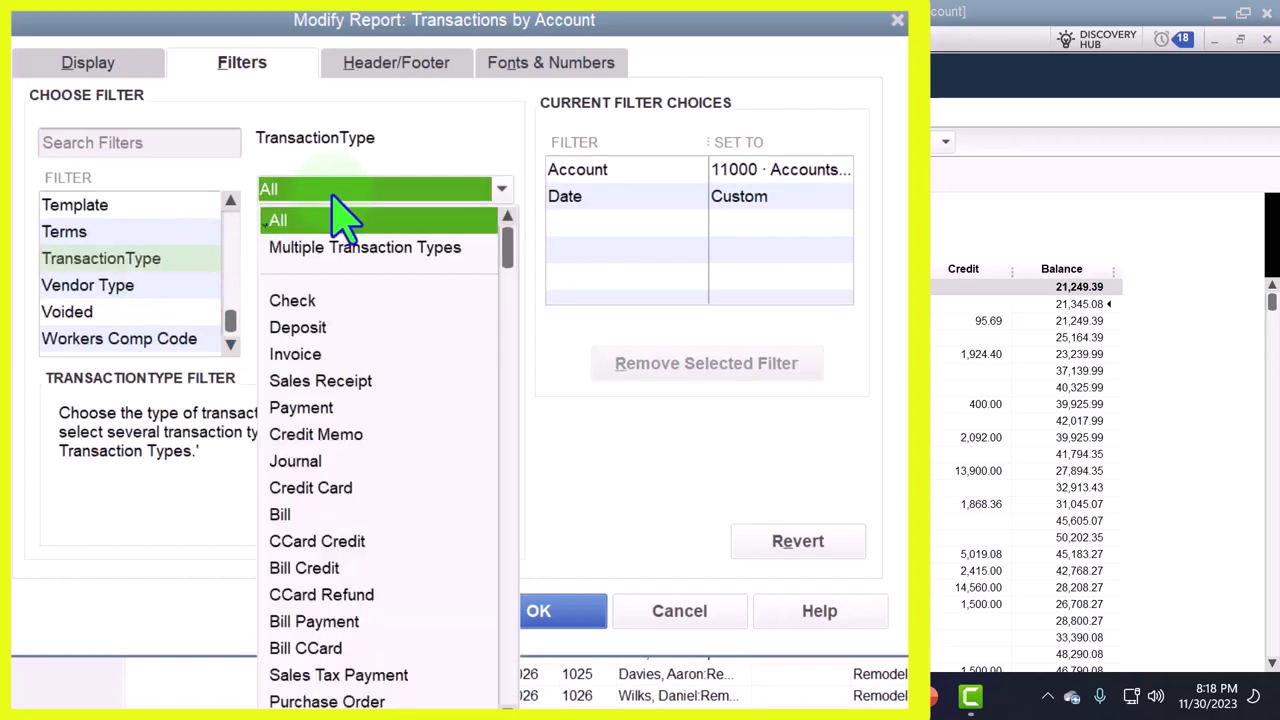
click(308, 462)
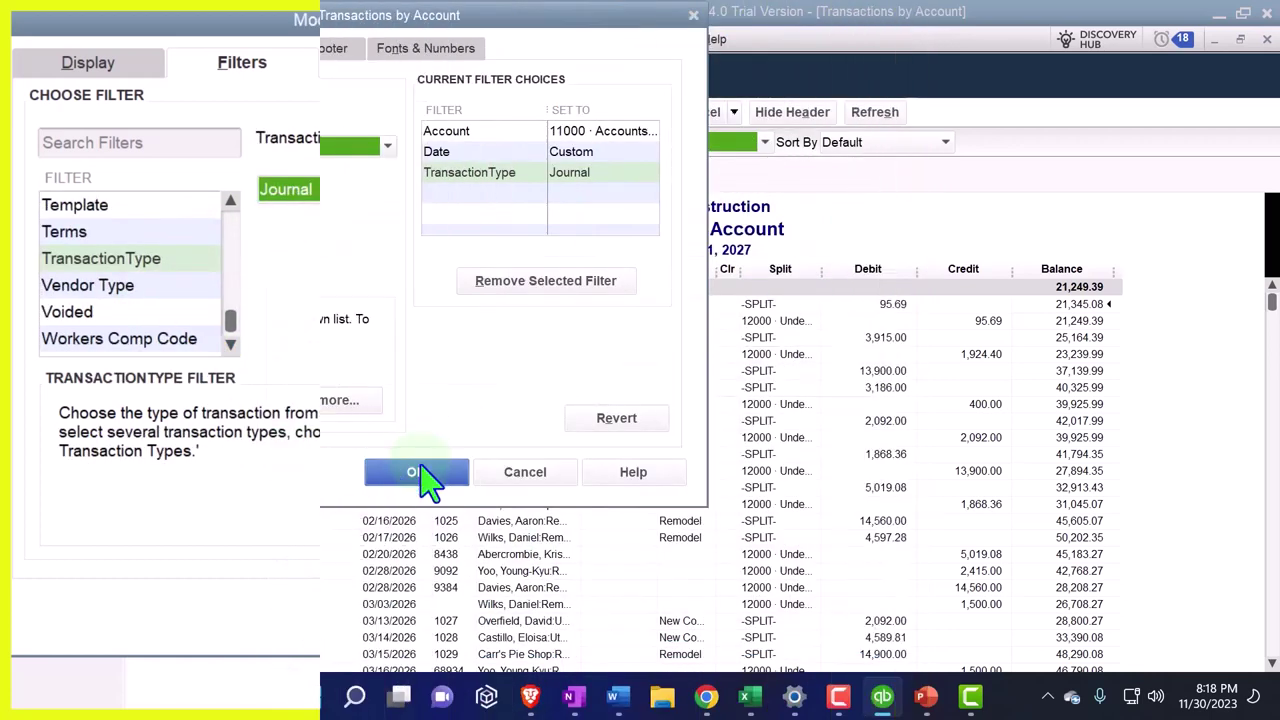
click(421, 475)
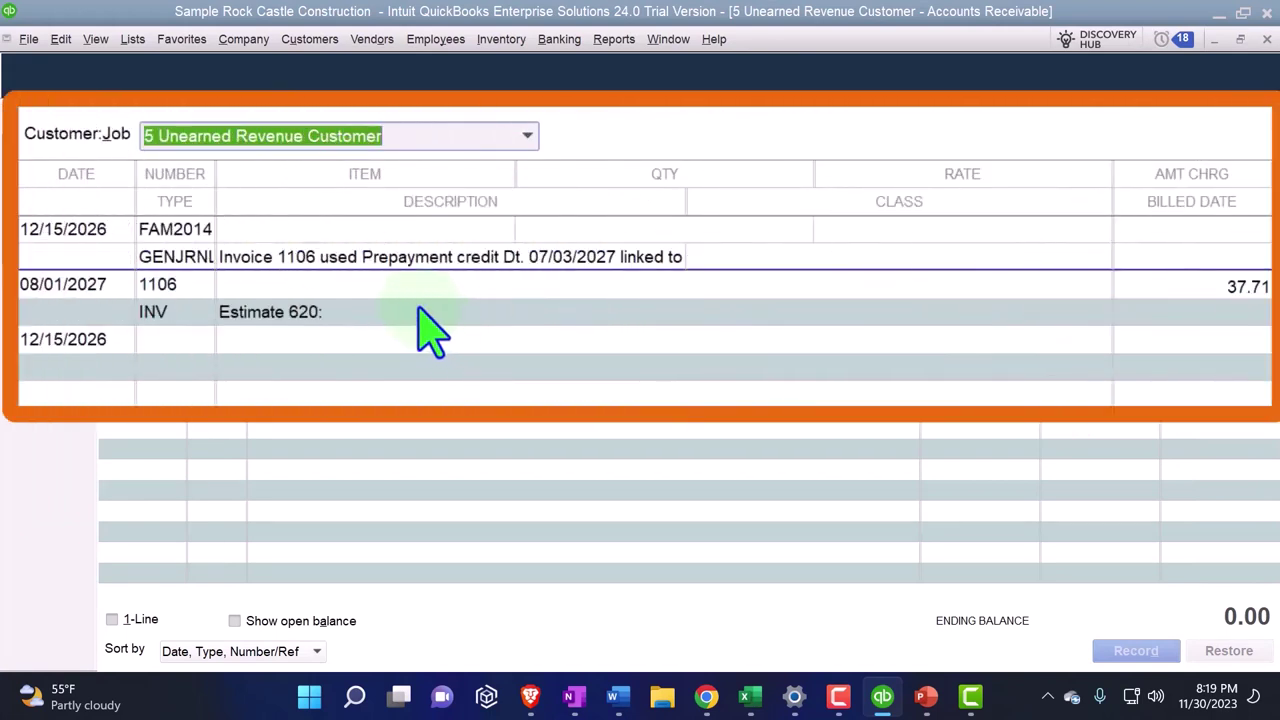
- Inspect journal entry FAM2014 for invoice 1106, then close it and the customer's register
double_click(232, 260)
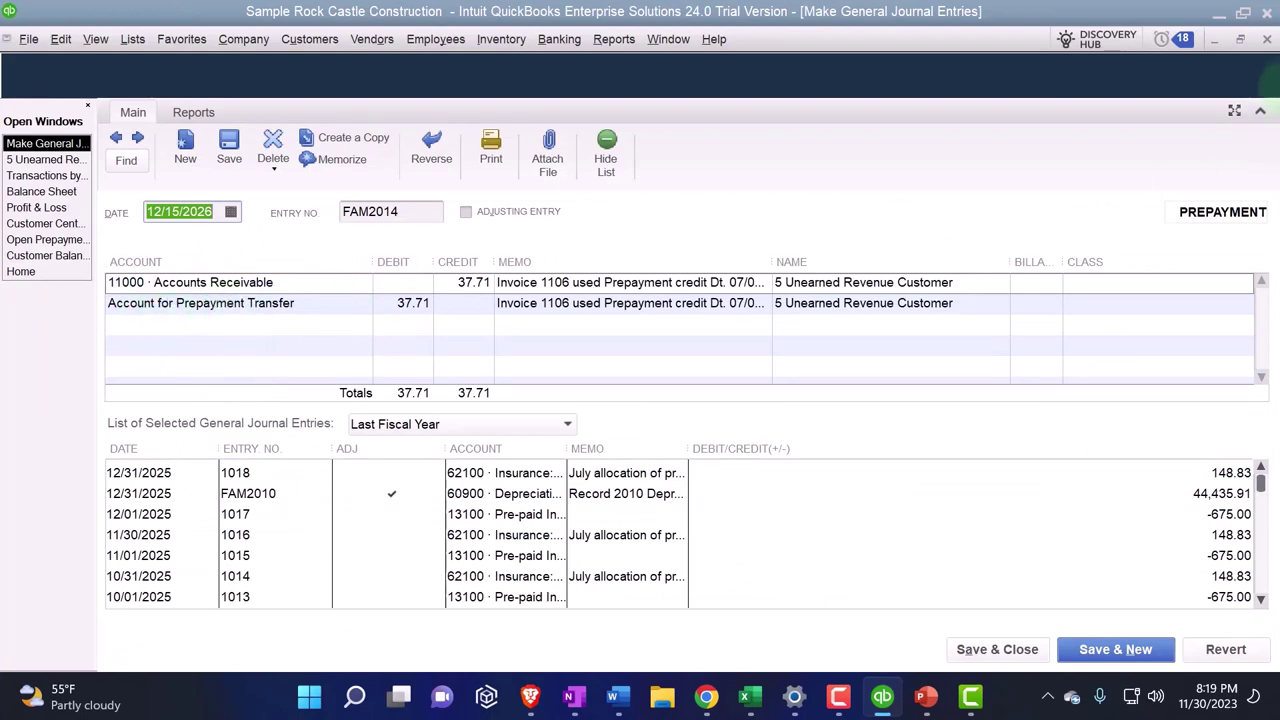
click(1264, 40)
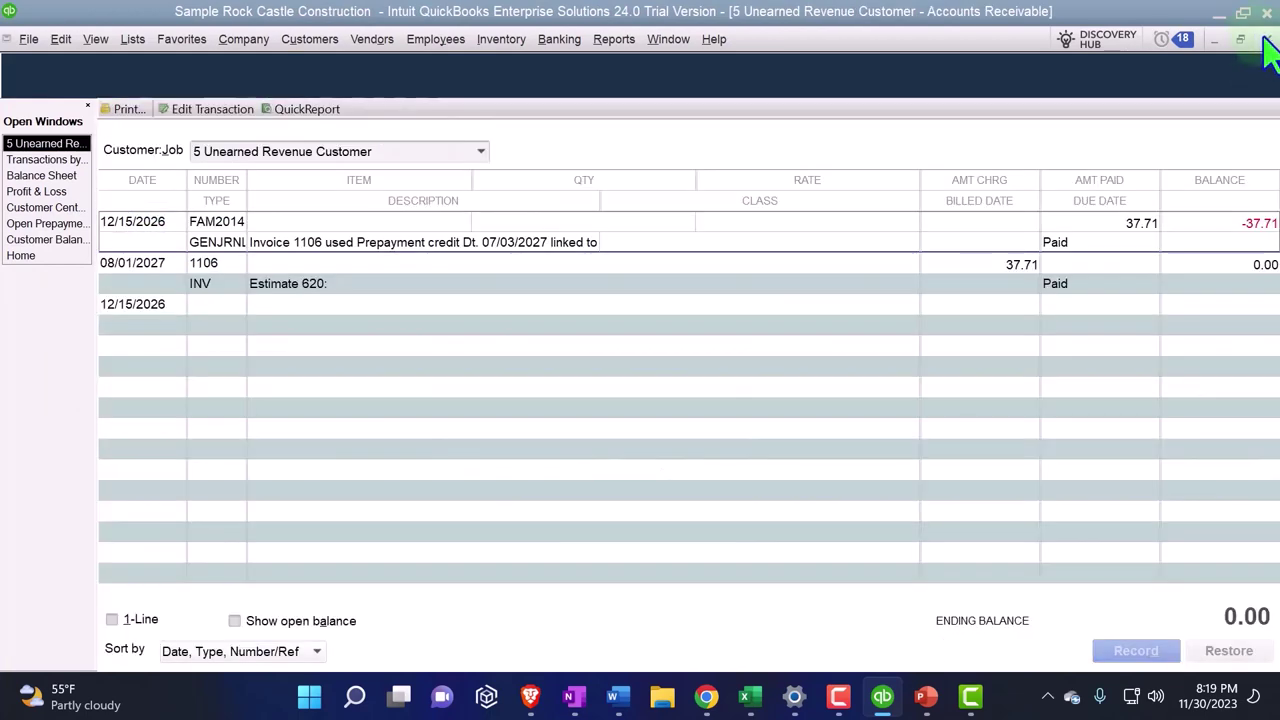
click(1264, 40)
- Close Transactions by Account and switch to the Customer Balance Detail report
click(1264, 40)
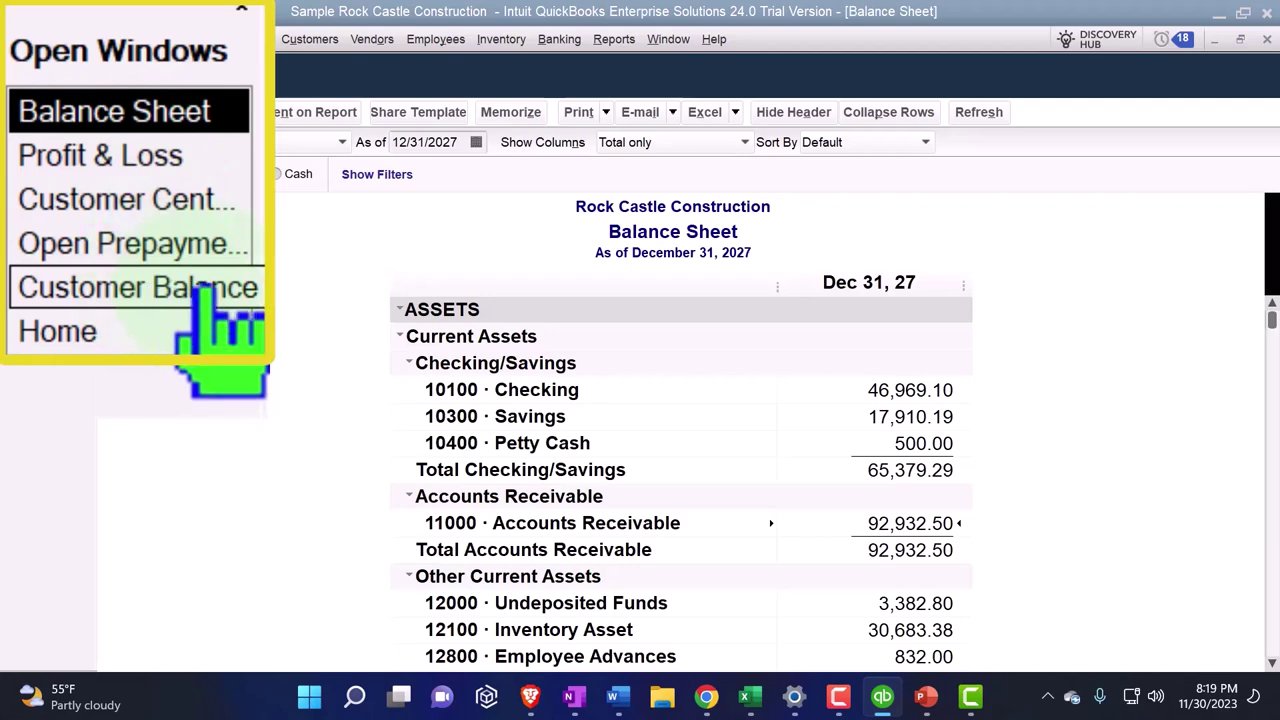
click(205, 290)
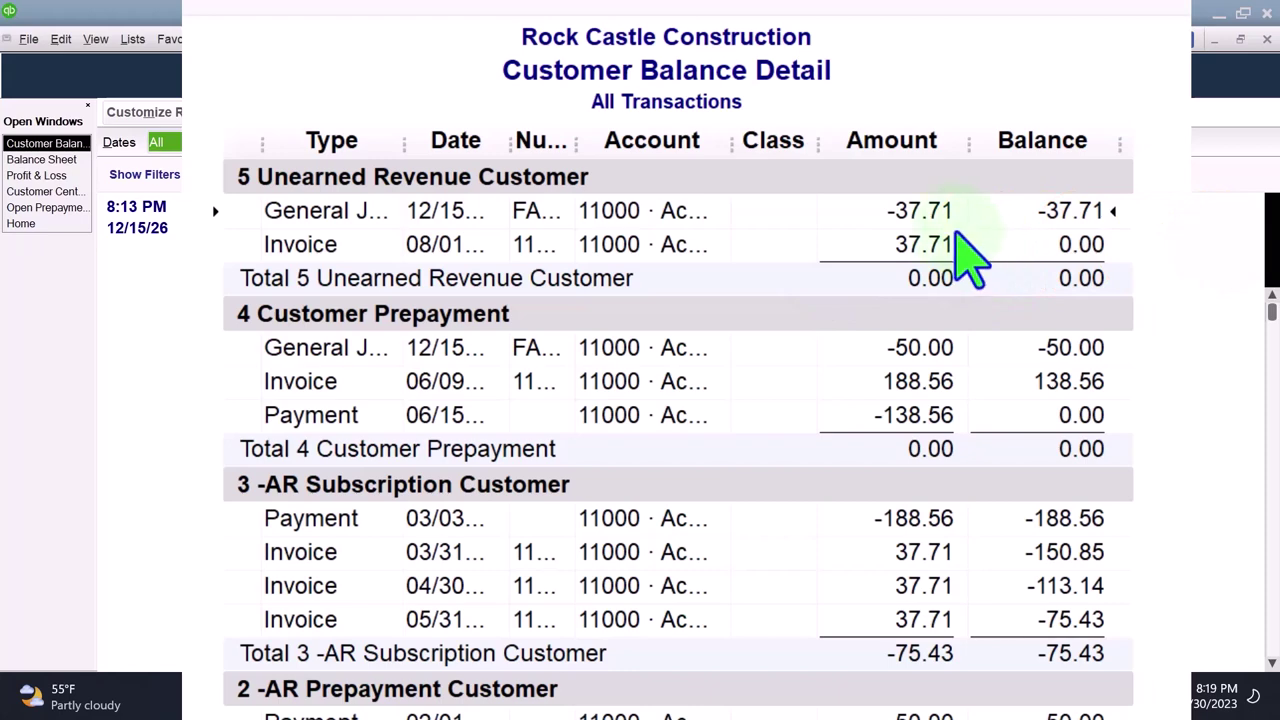
click(750, 697)
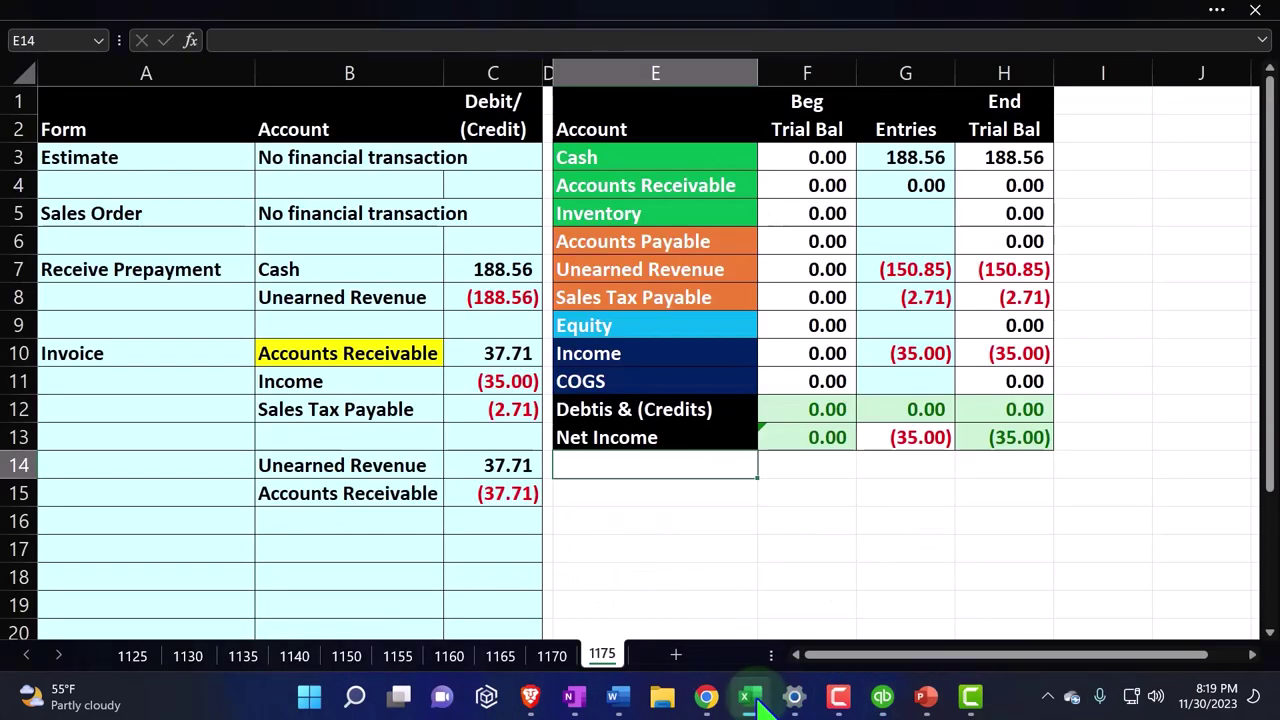
click(400, 470)
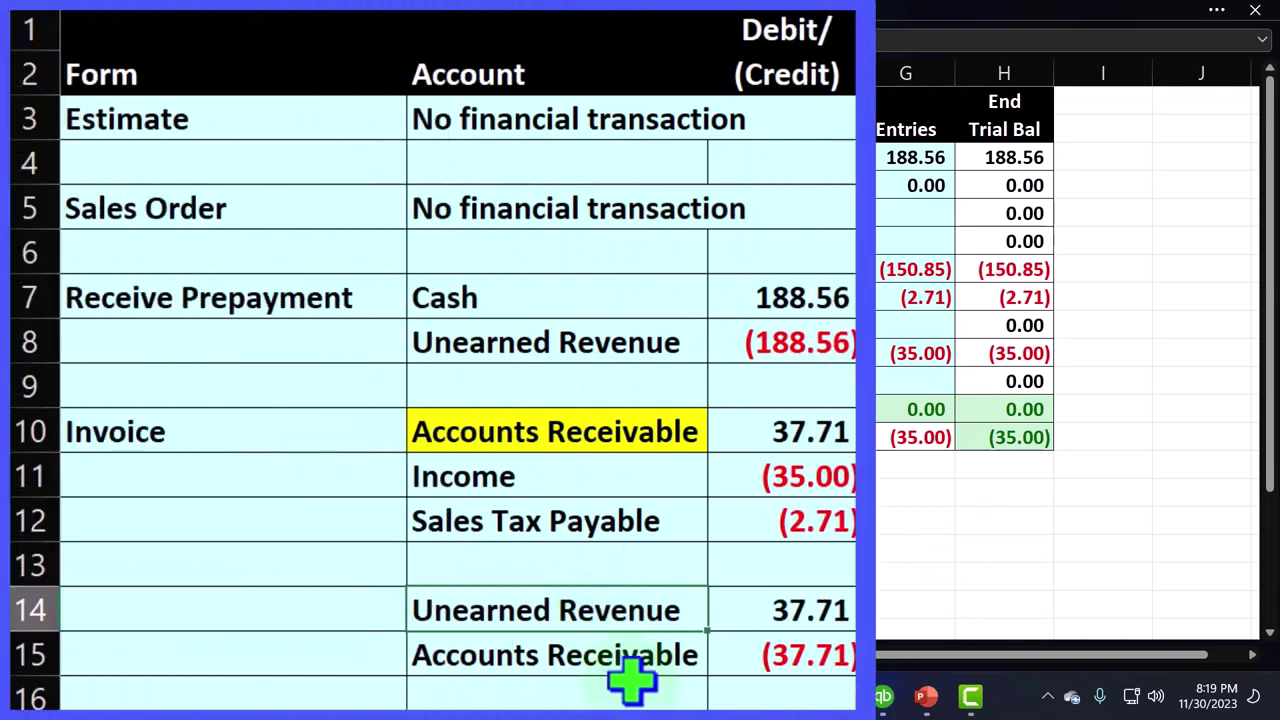
drag(577, 430, 793, 443)
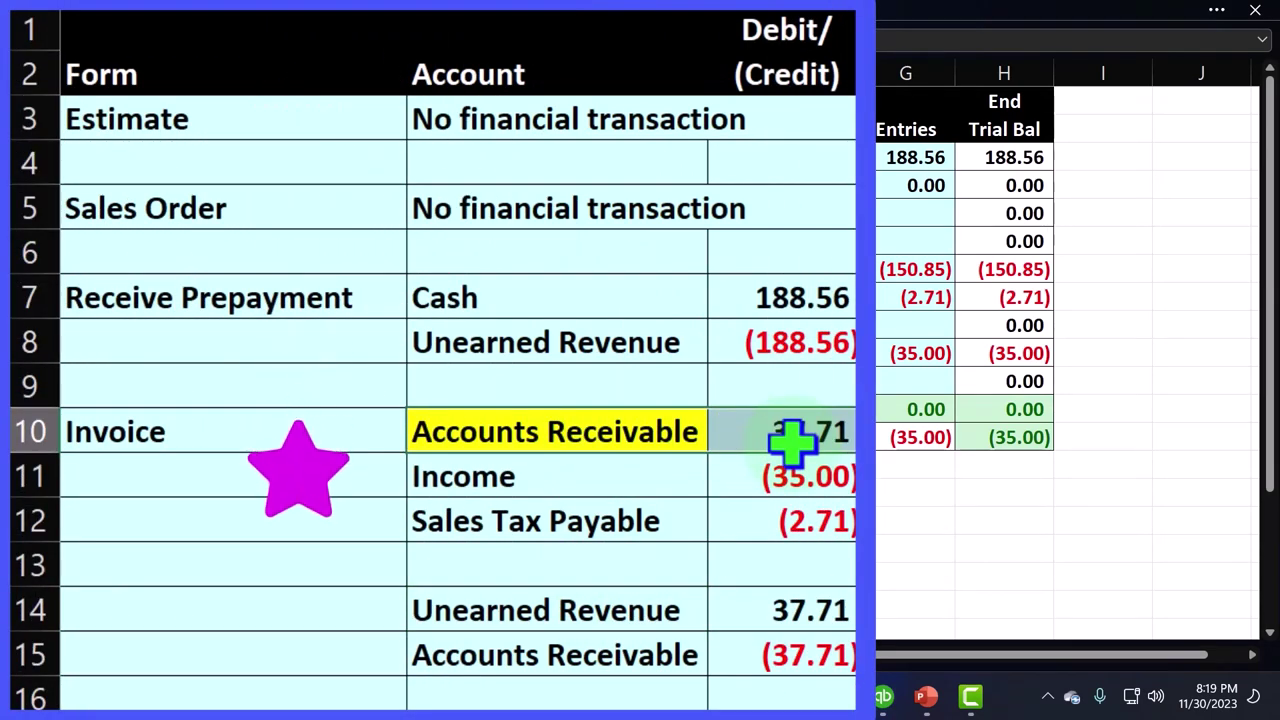
click(530, 605)
drag(657, 609, 760, 652)
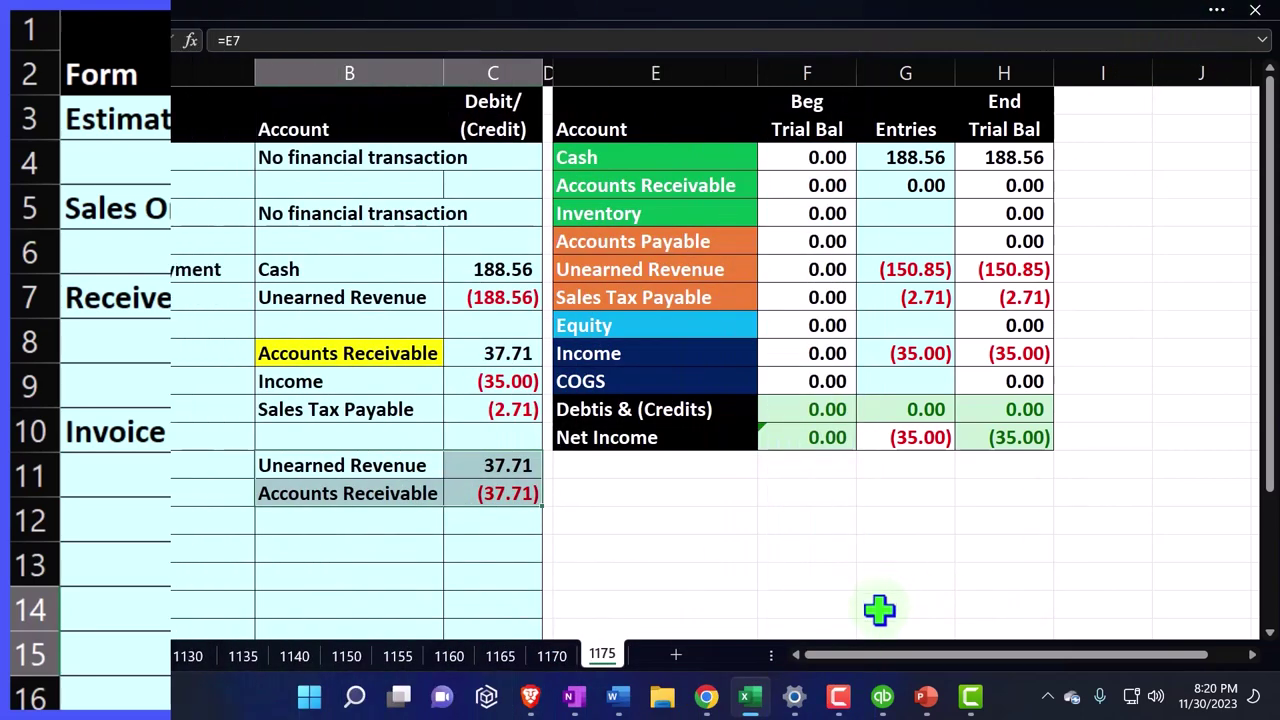
click(883, 697)
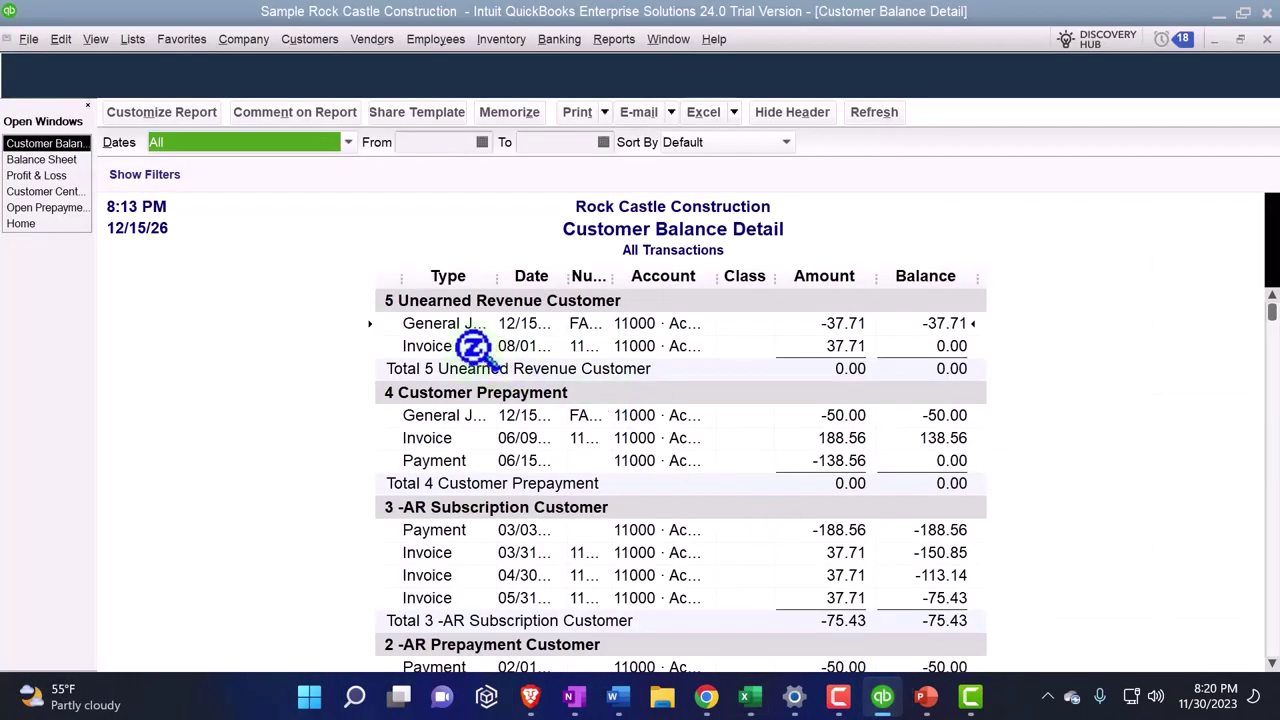